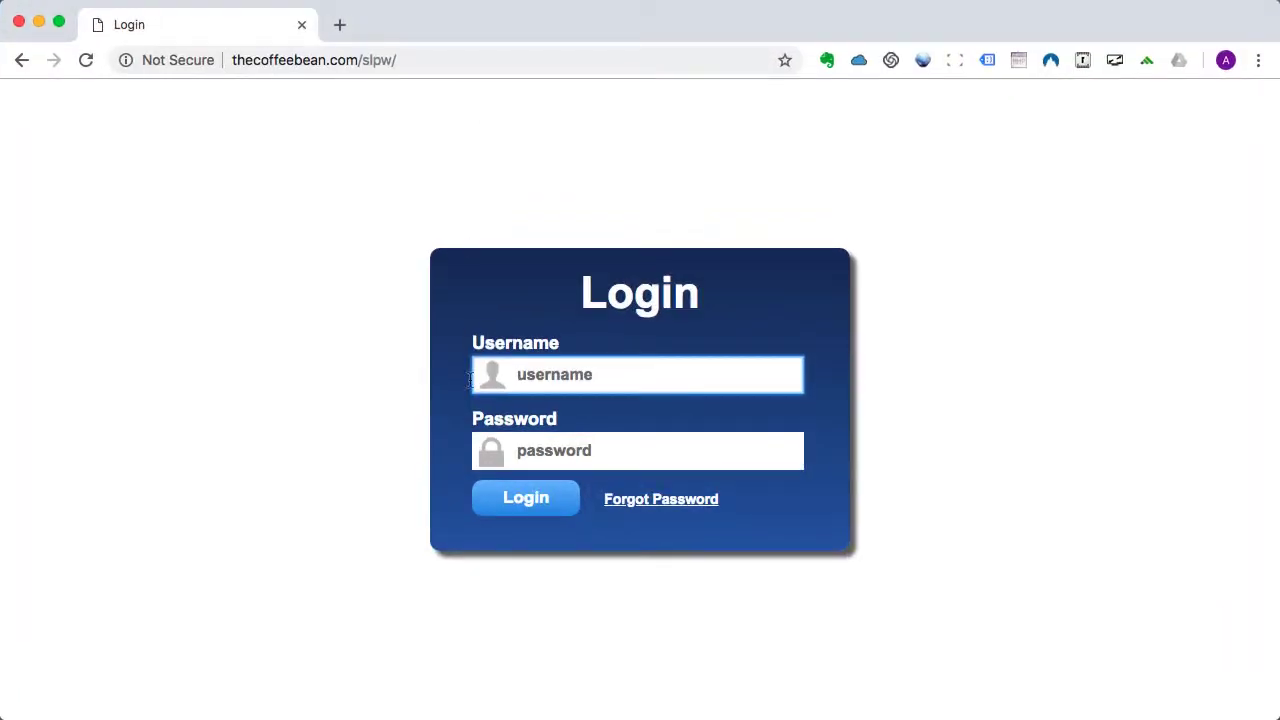
Enter the administrator username and password on the Sitelok control-panel login page.
left_click(534, 375)
type("admin")
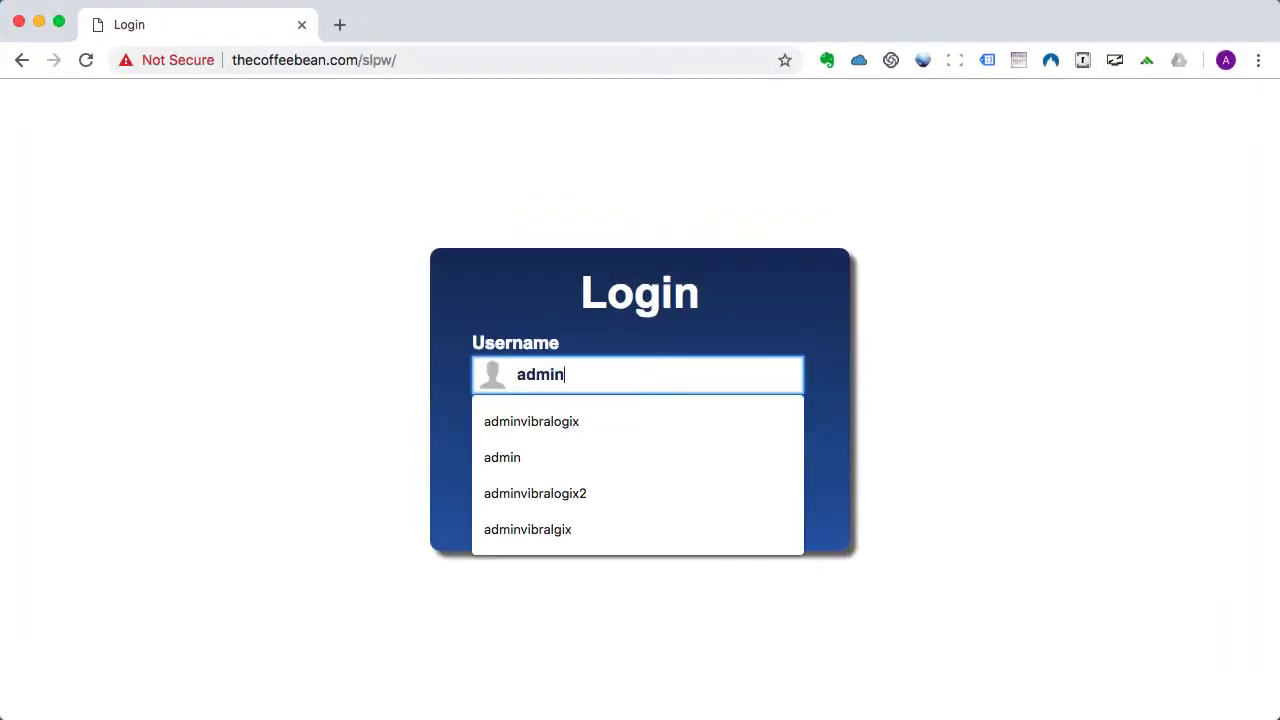
key("Tab")
type("*******")
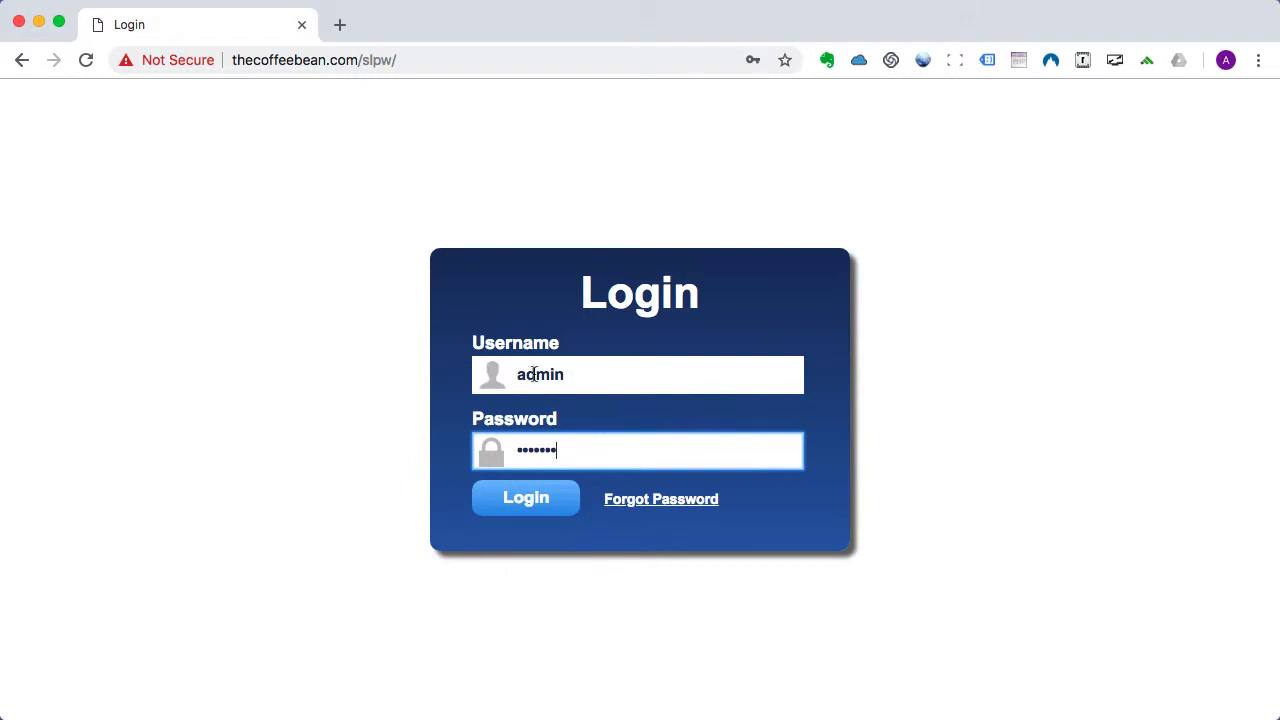
Log in, review the Passwords tab of Tools > Configuration, then open the Usergroups list.
left_click(527, 503)
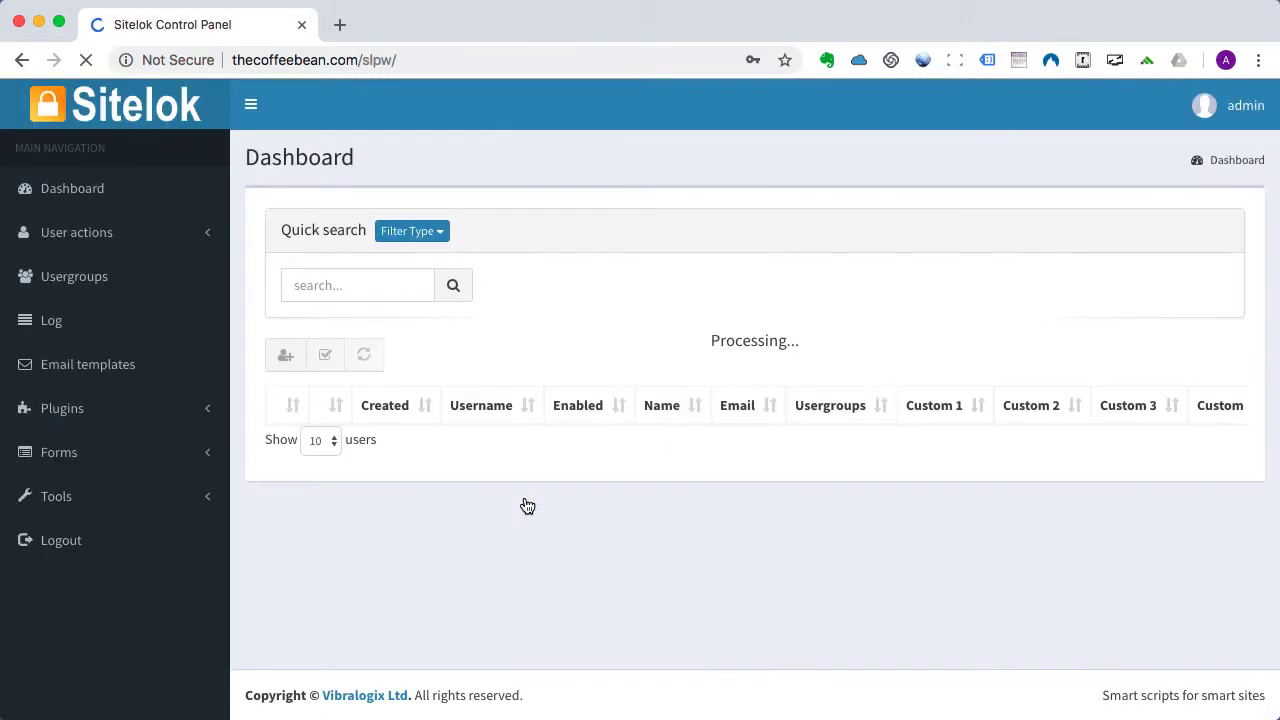
left_click(56, 497)
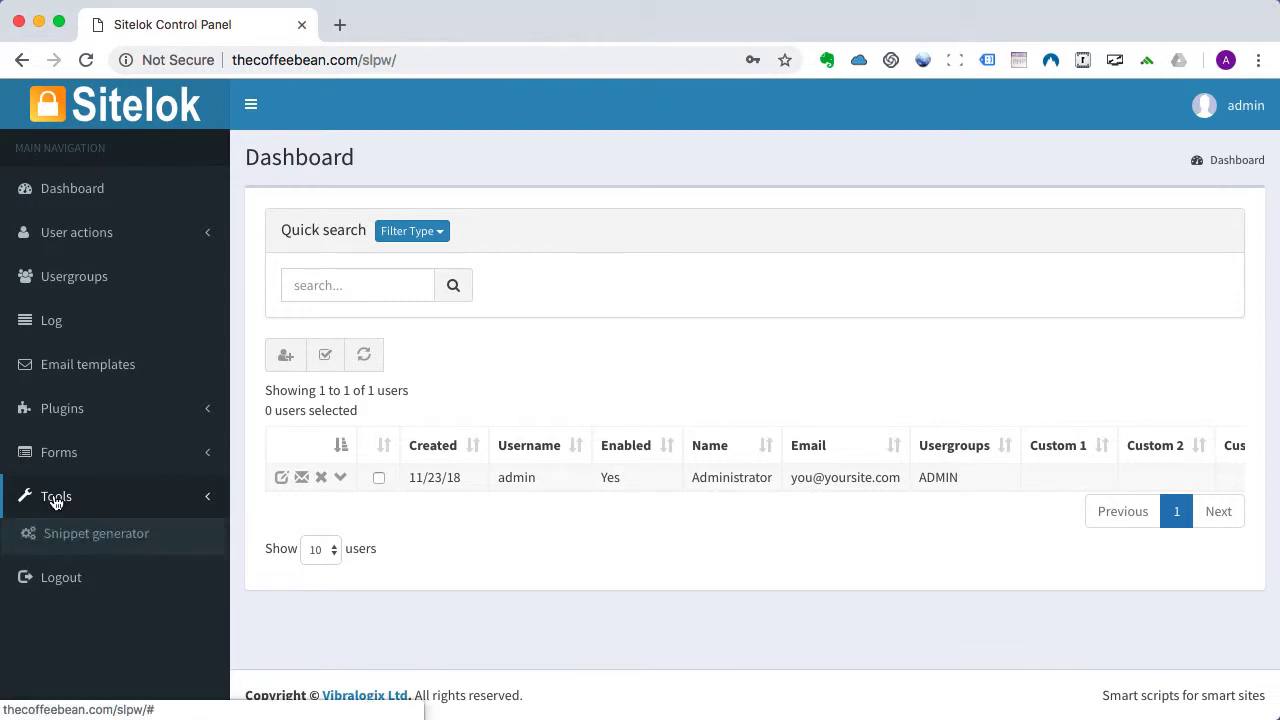
left_click(66, 568)
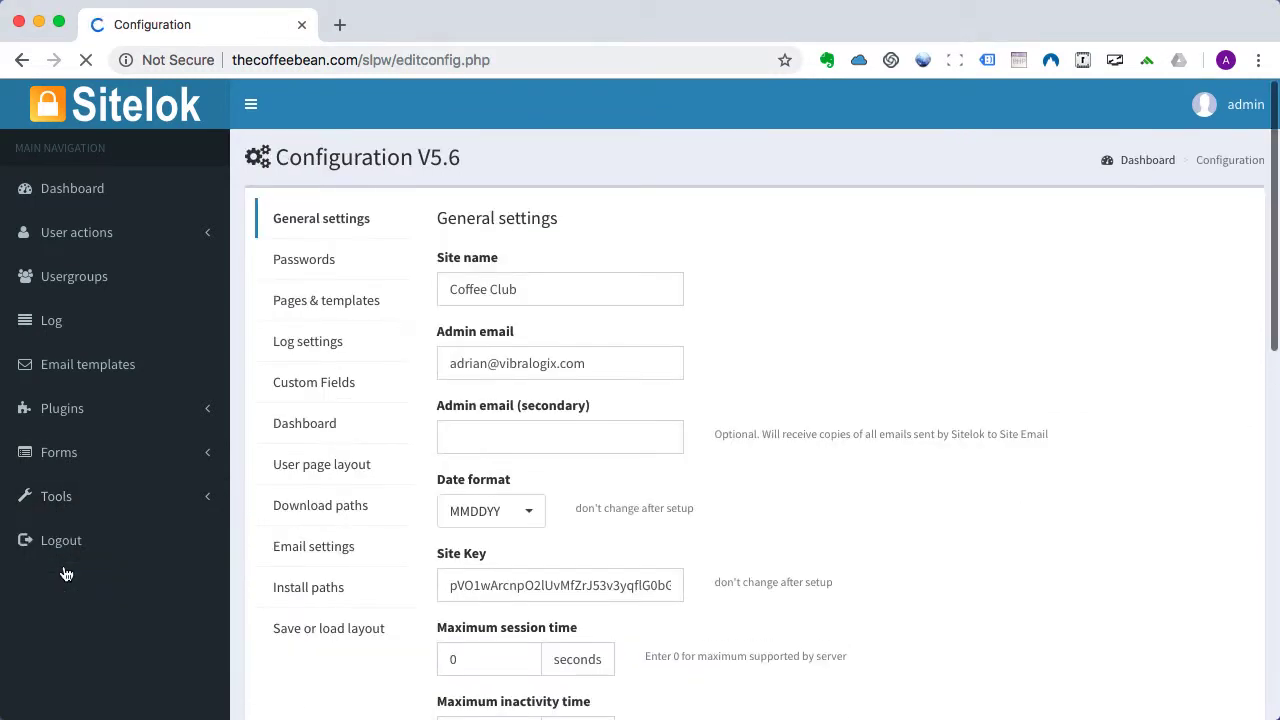
left_click(312, 262)
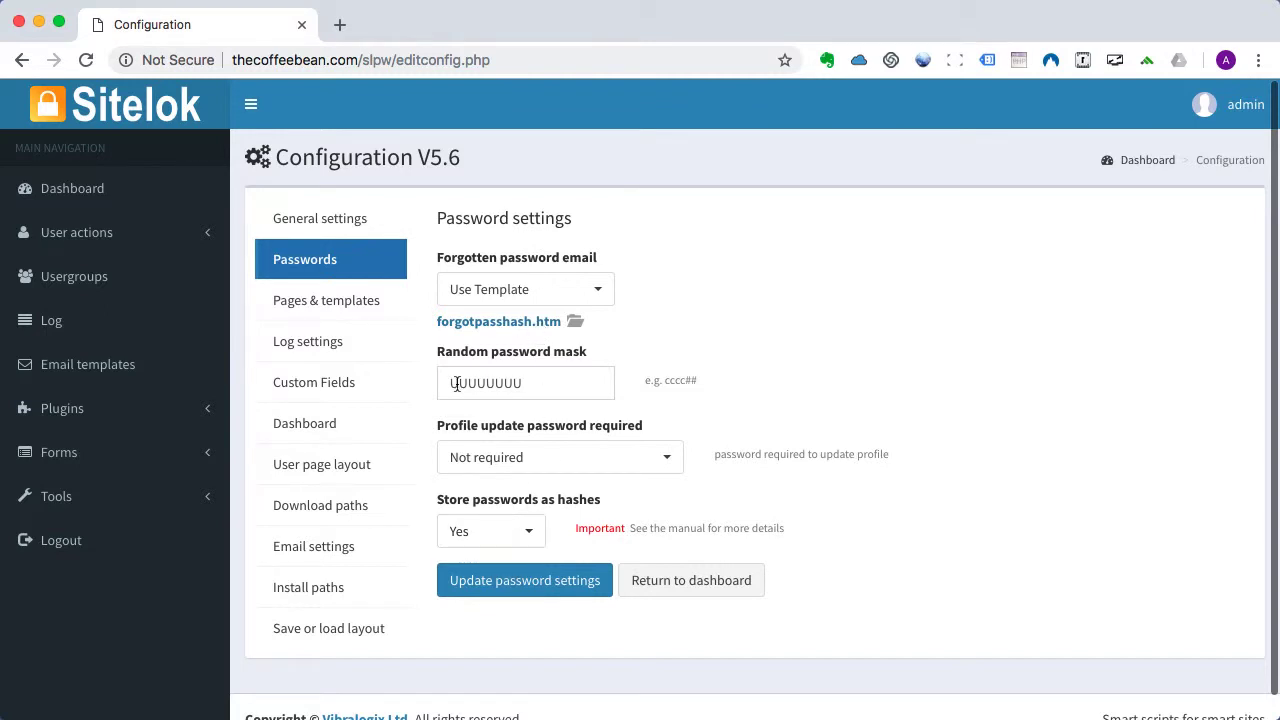
left_click(82, 281)
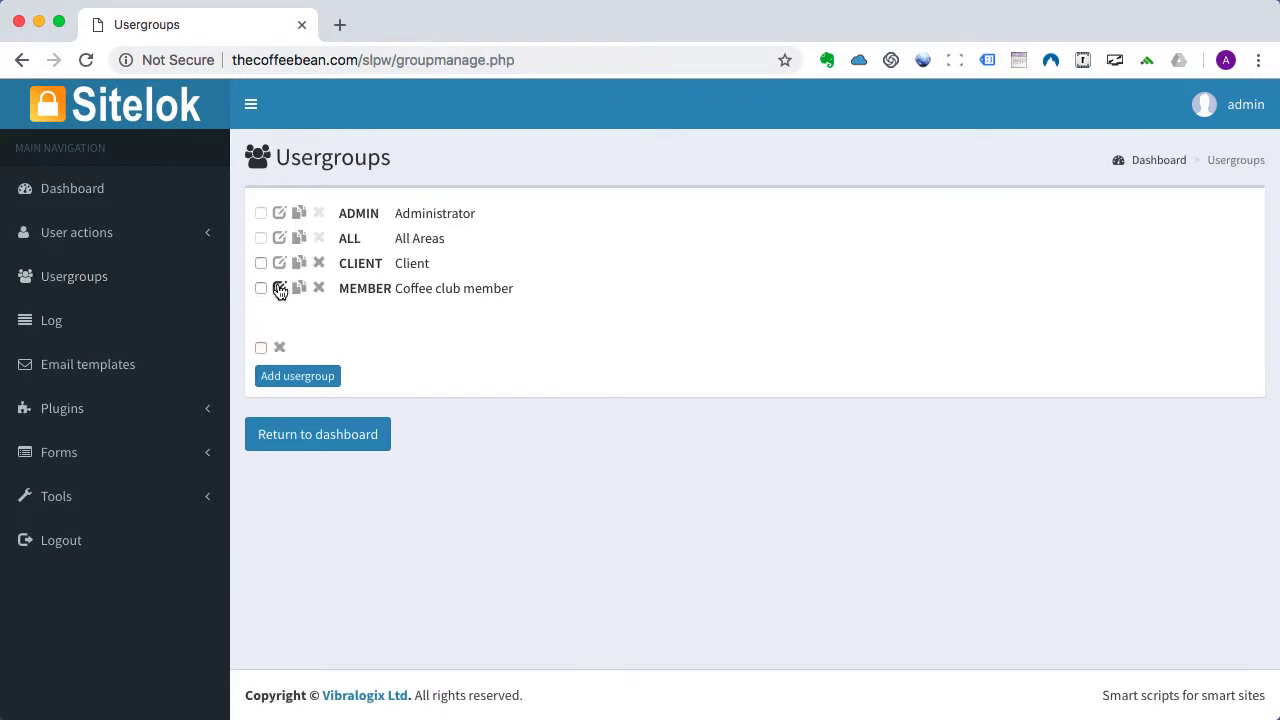
Edit the MEMBER usergroup and save it with its /coffeeclub/index.php login redirect.
left_click(281, 289)
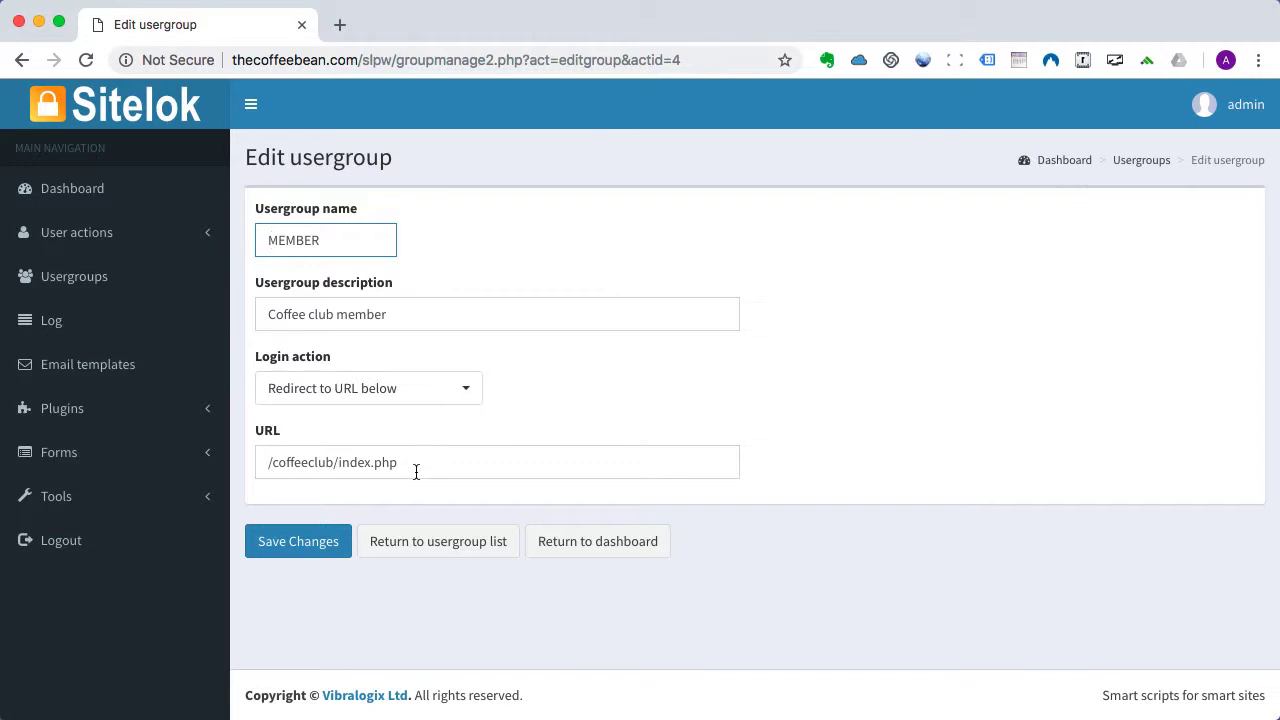
left_click(295, 545)
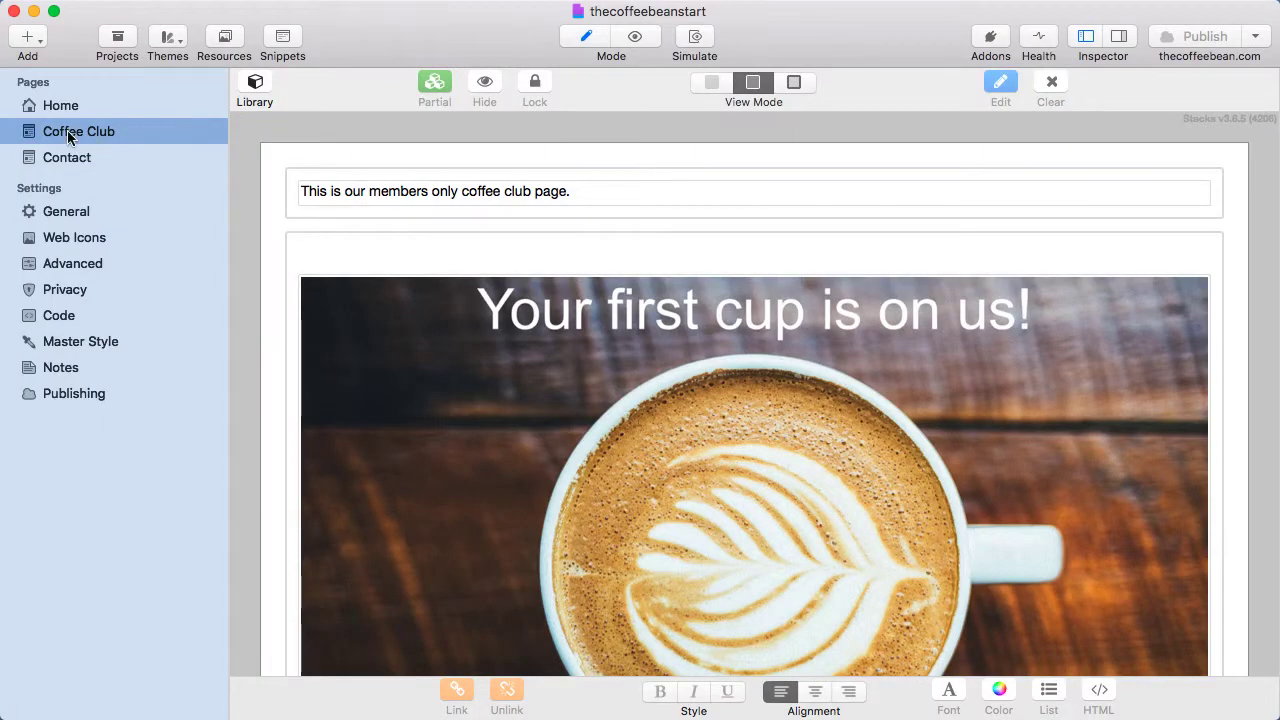
Check the Coffee Club page's inspector settings: folder coffeeclub, filename index.php.
left_click(1120, 40)
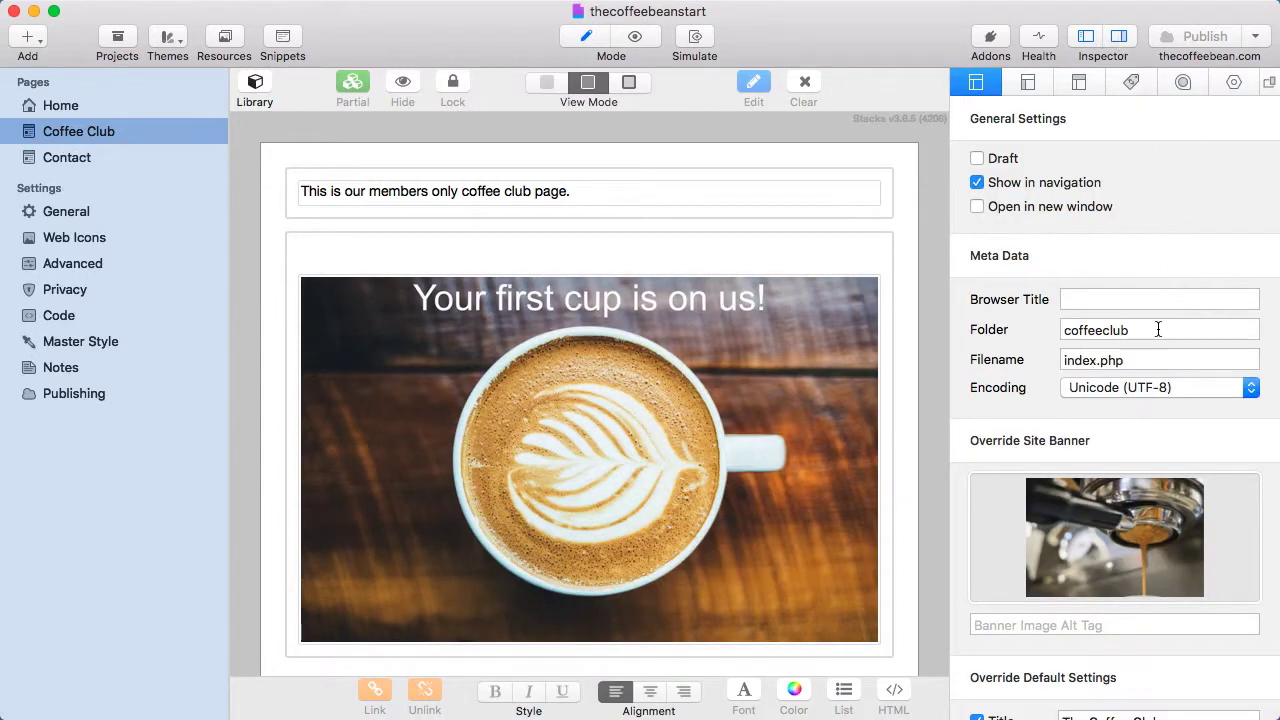
left_click(1100, 362)
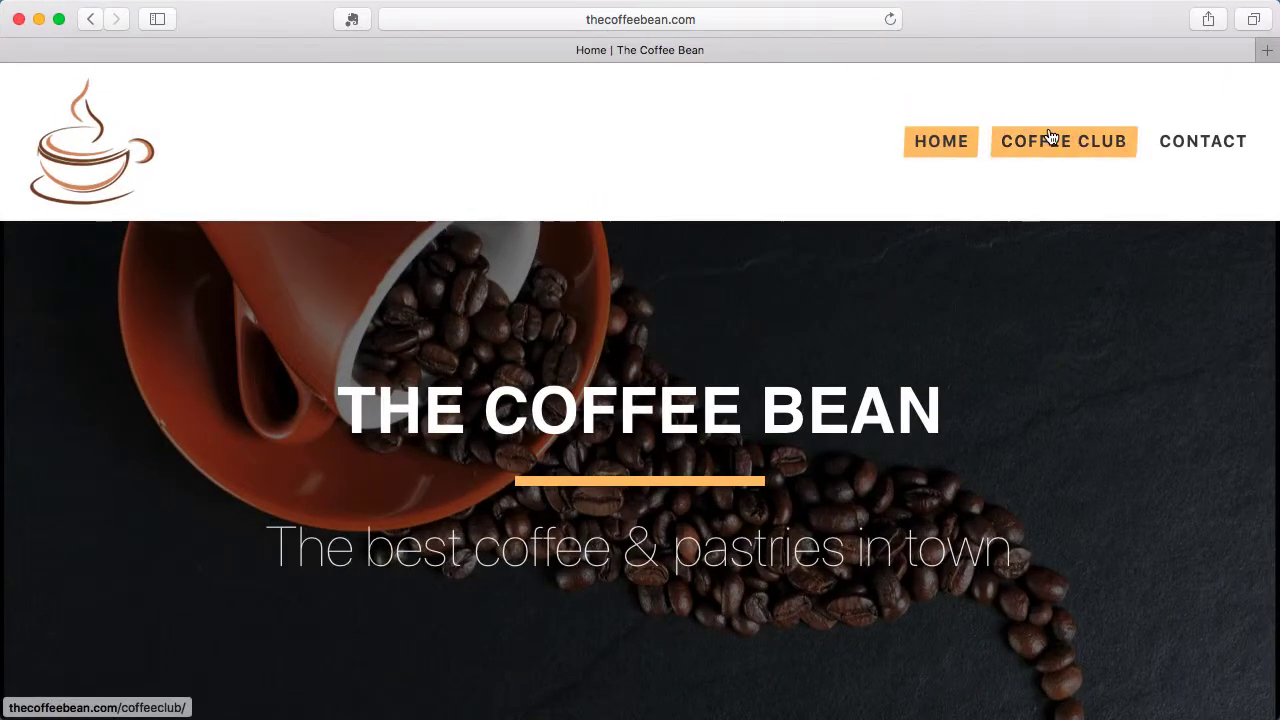
View the live Coffee Club page and scroll through its members-only content.
left_click(1050, 137)
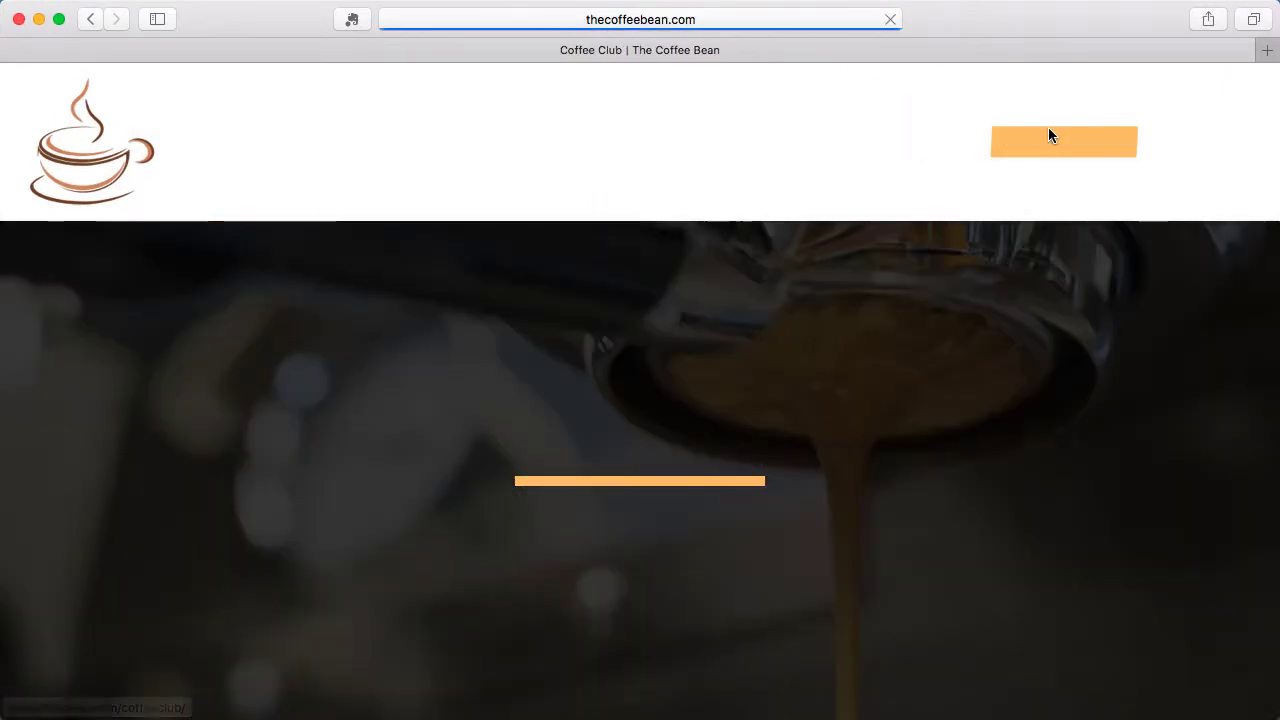
scroll(920, 419, "down", 10)
scroll(920, 419, "up", 5)
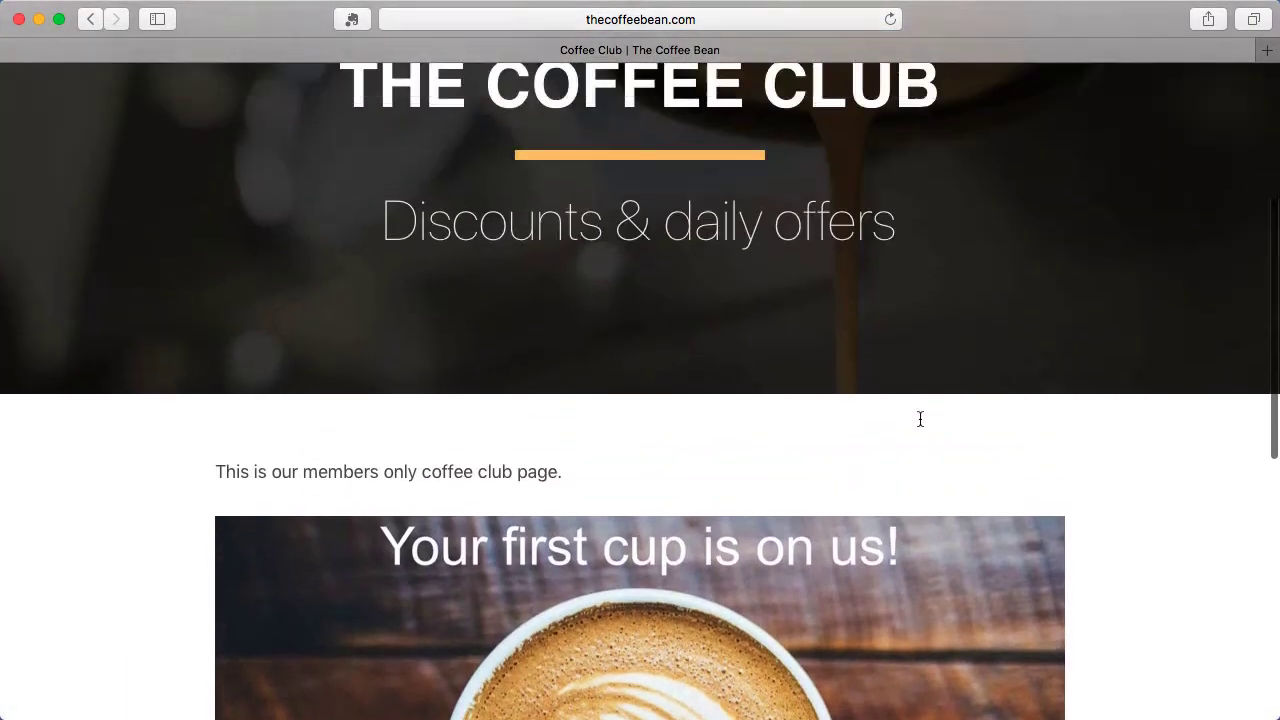
scroll(920, 419, "up", 5)
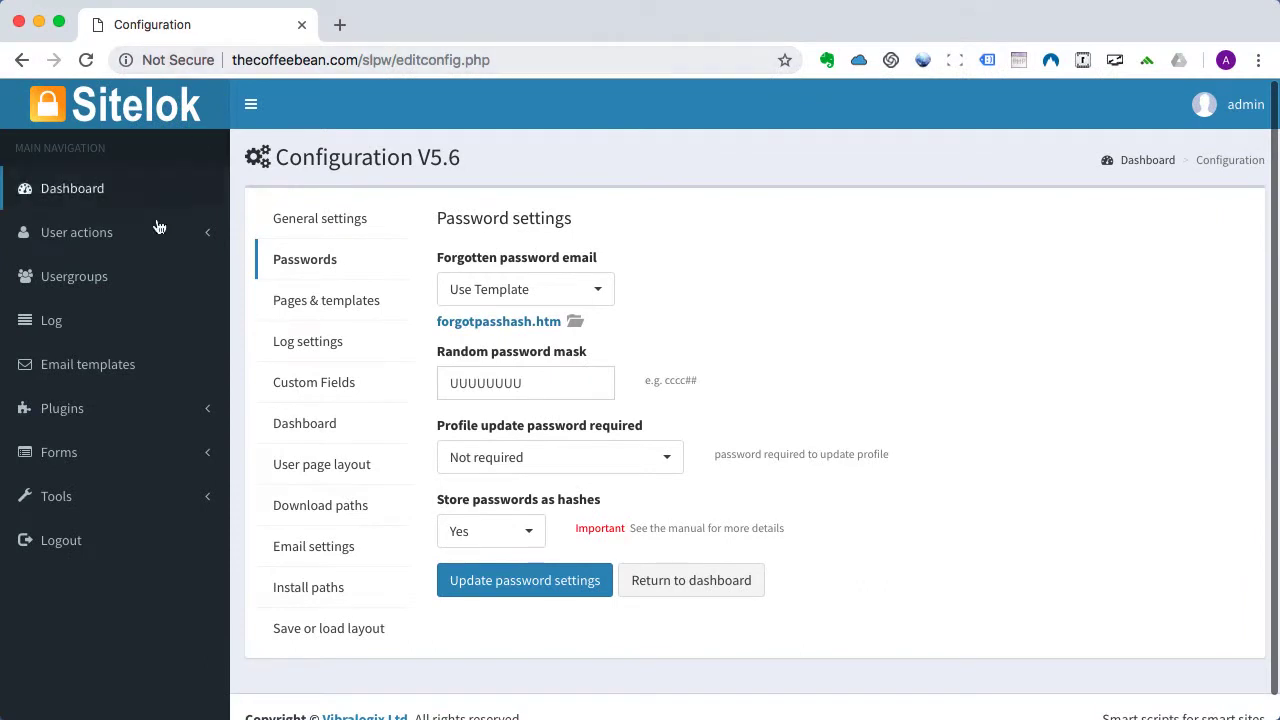
Open the Snippet generator and choose the yoursite.com/folder/page.php page location.
left_click(57, 508)
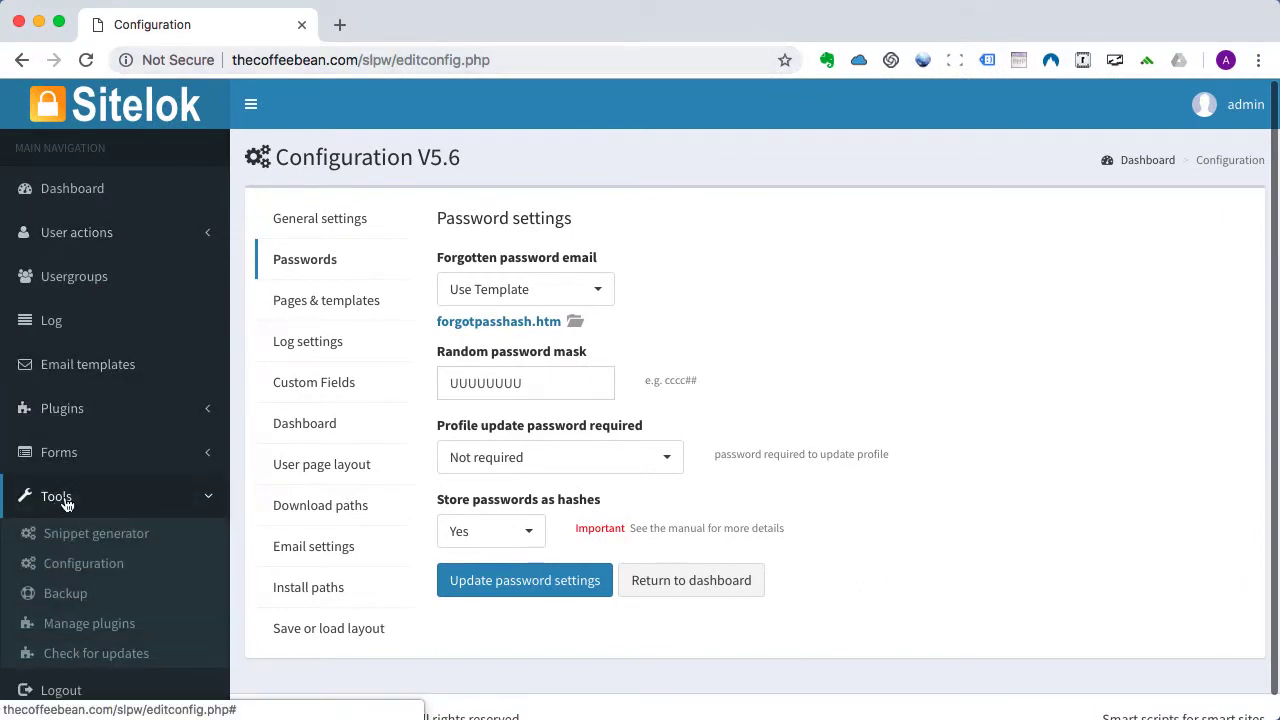
left_click(70, 532)
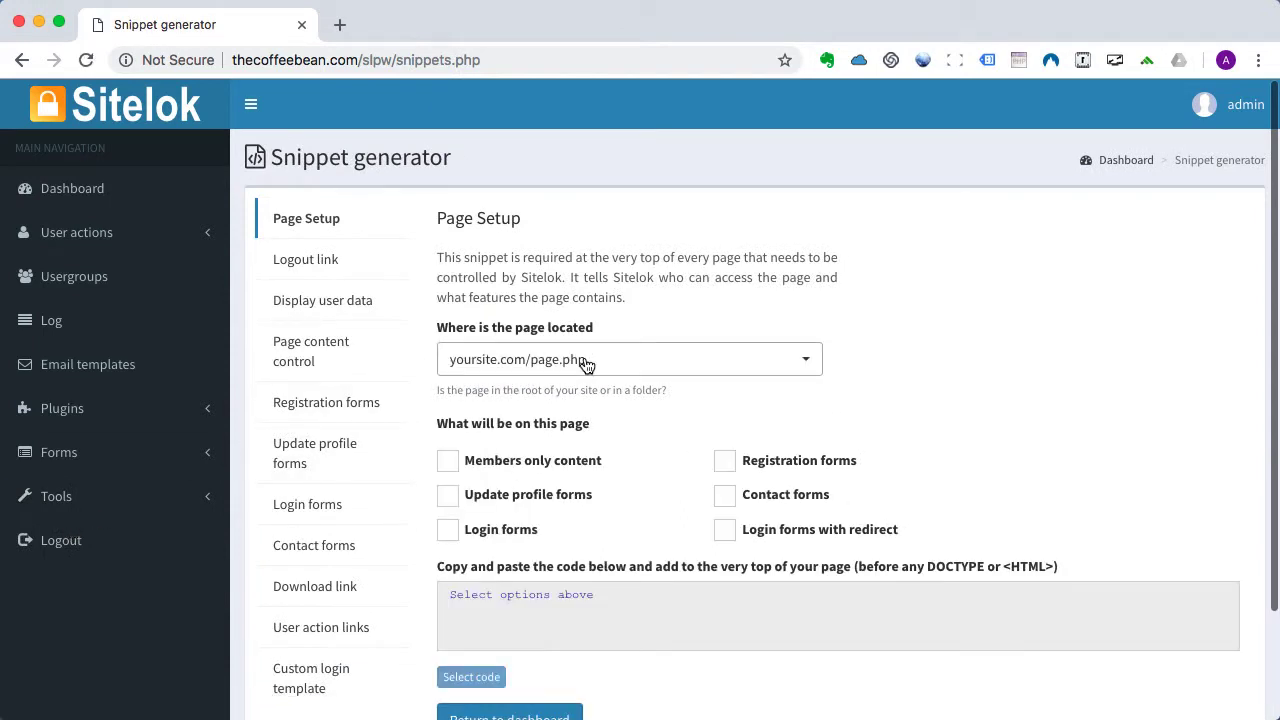
left_click(587, 365)
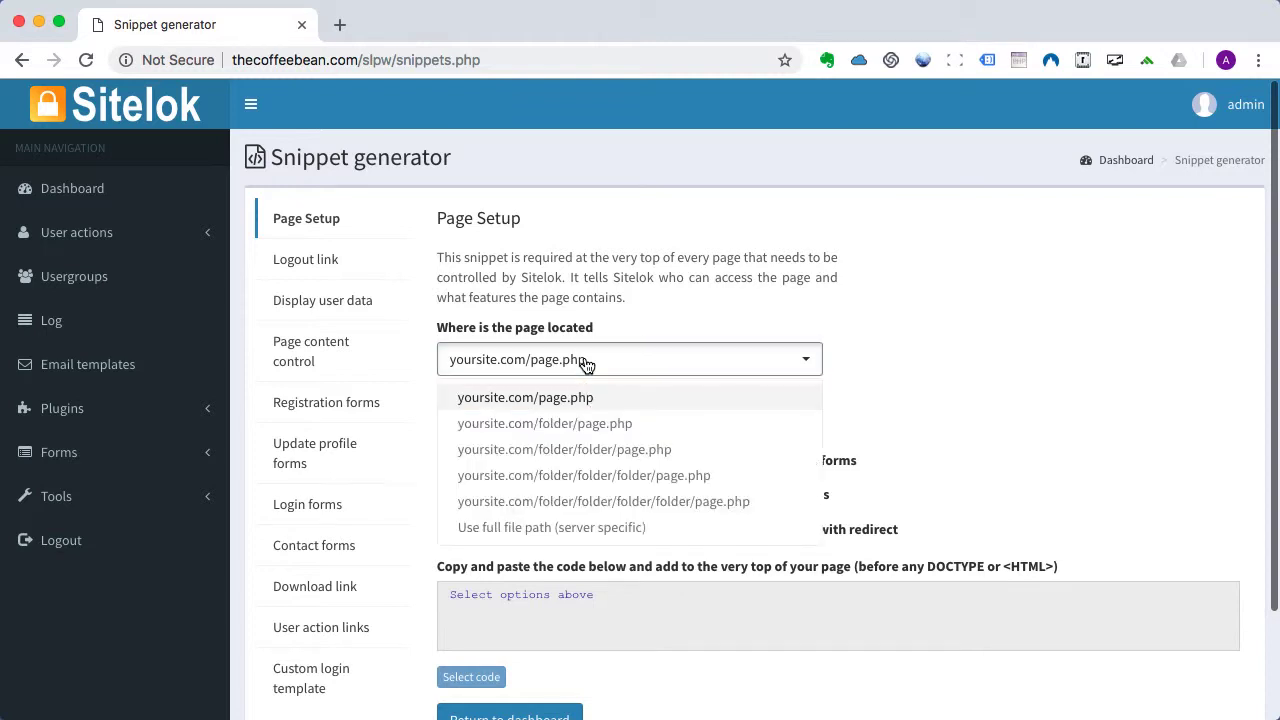
left_click(566, 428)
Make the page members-only for the MEMBER usergroup and select the generated code.
scroll(523, 243, "down", 3)
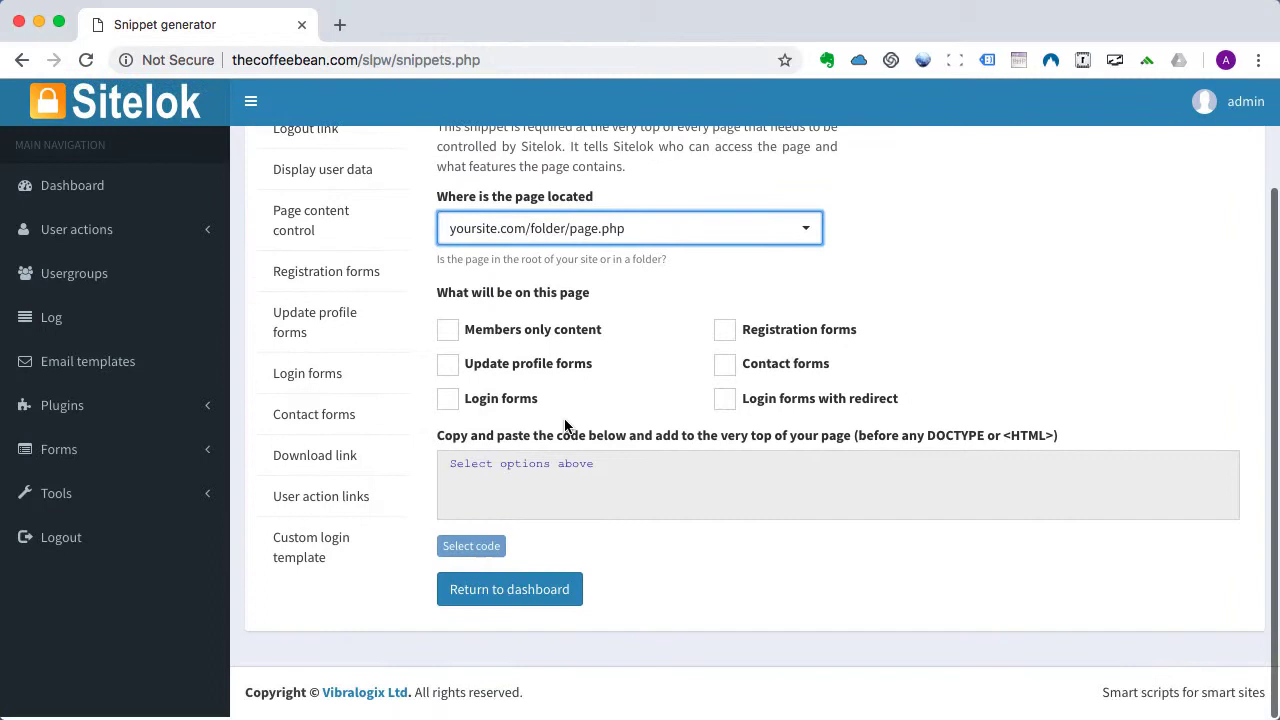
left_click(448, 336)
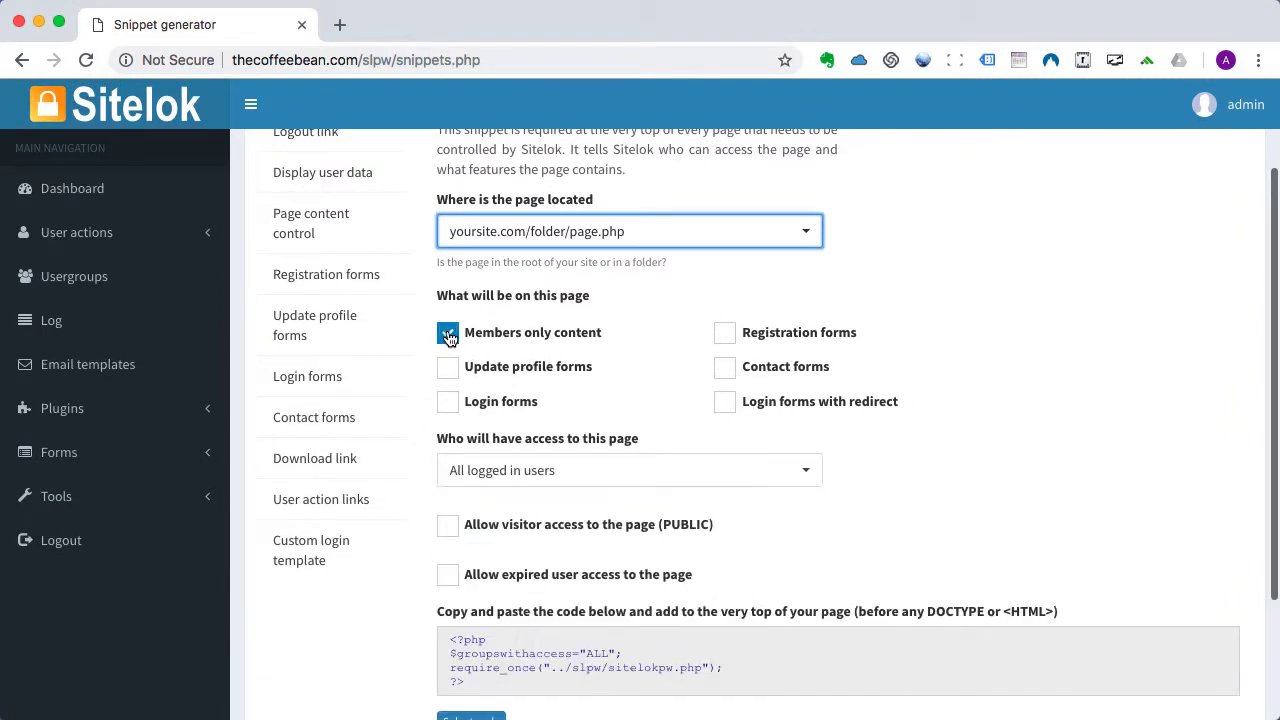
left_click(490, 474)
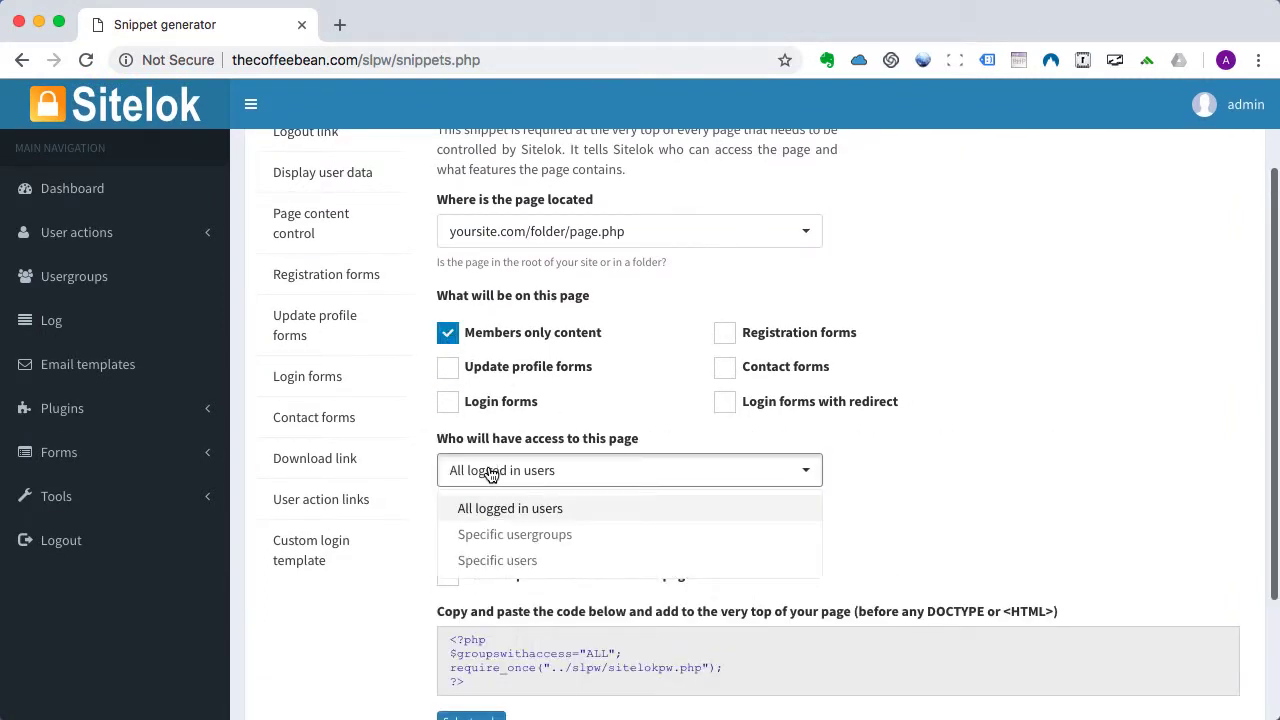
left_click(501, 536)
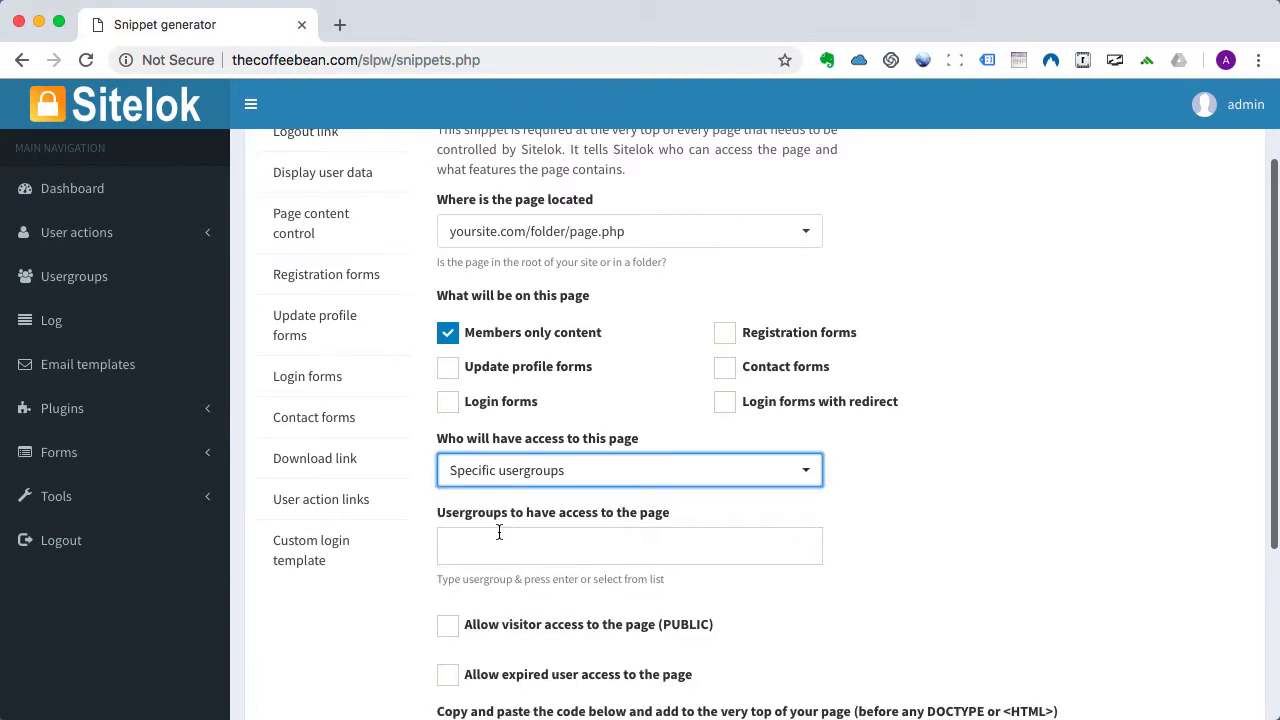
scroll(500, 528, "down", 3)
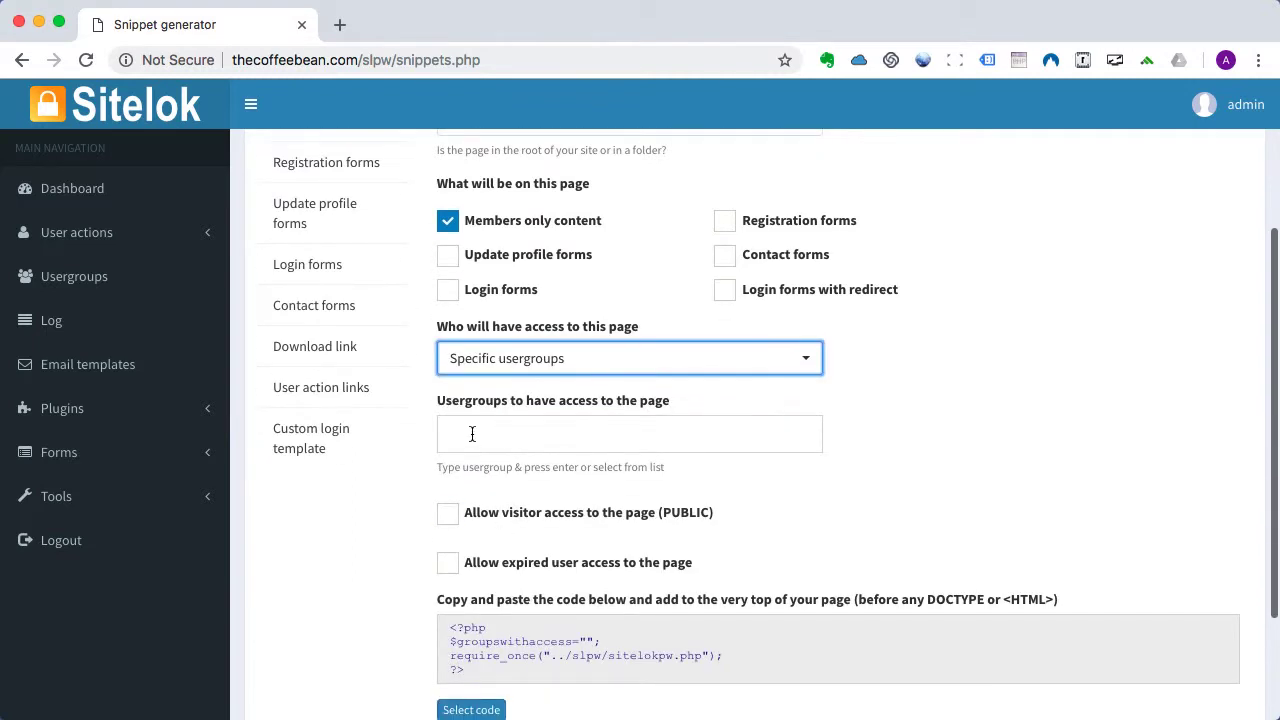
left_click(474, 434)
left_click(483, 540)
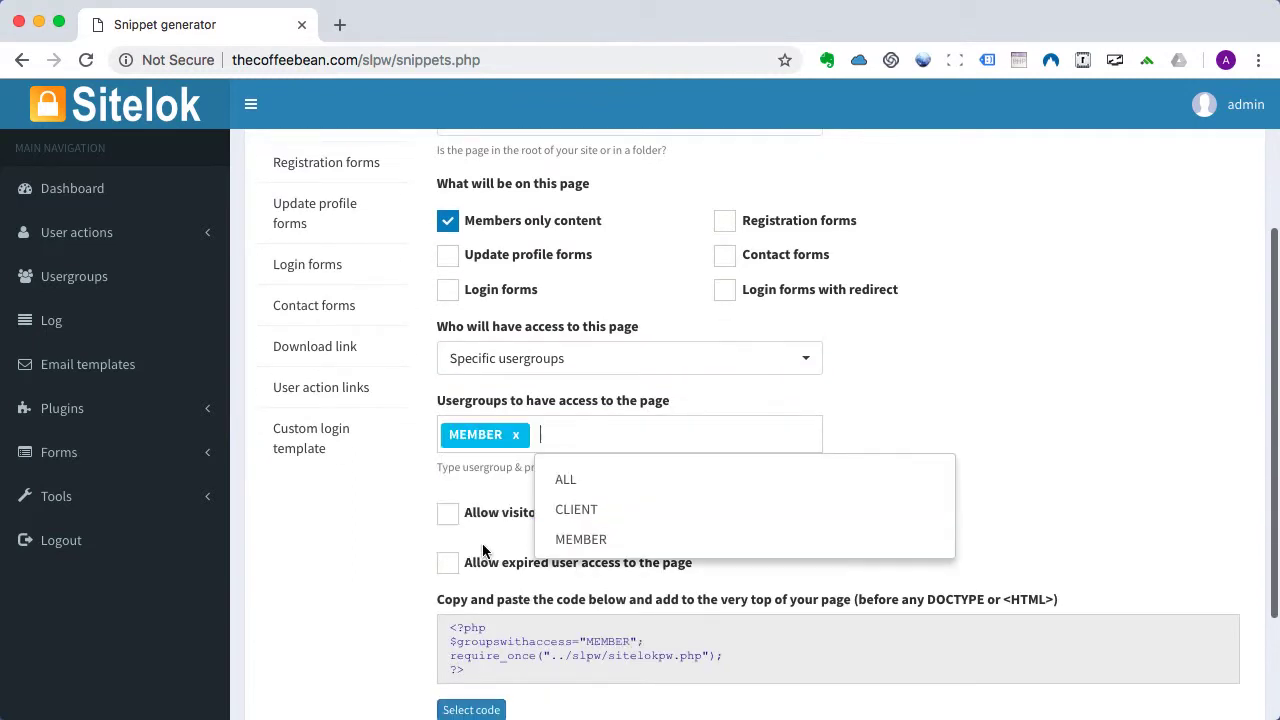
scroll(400, 606, "down", 3)
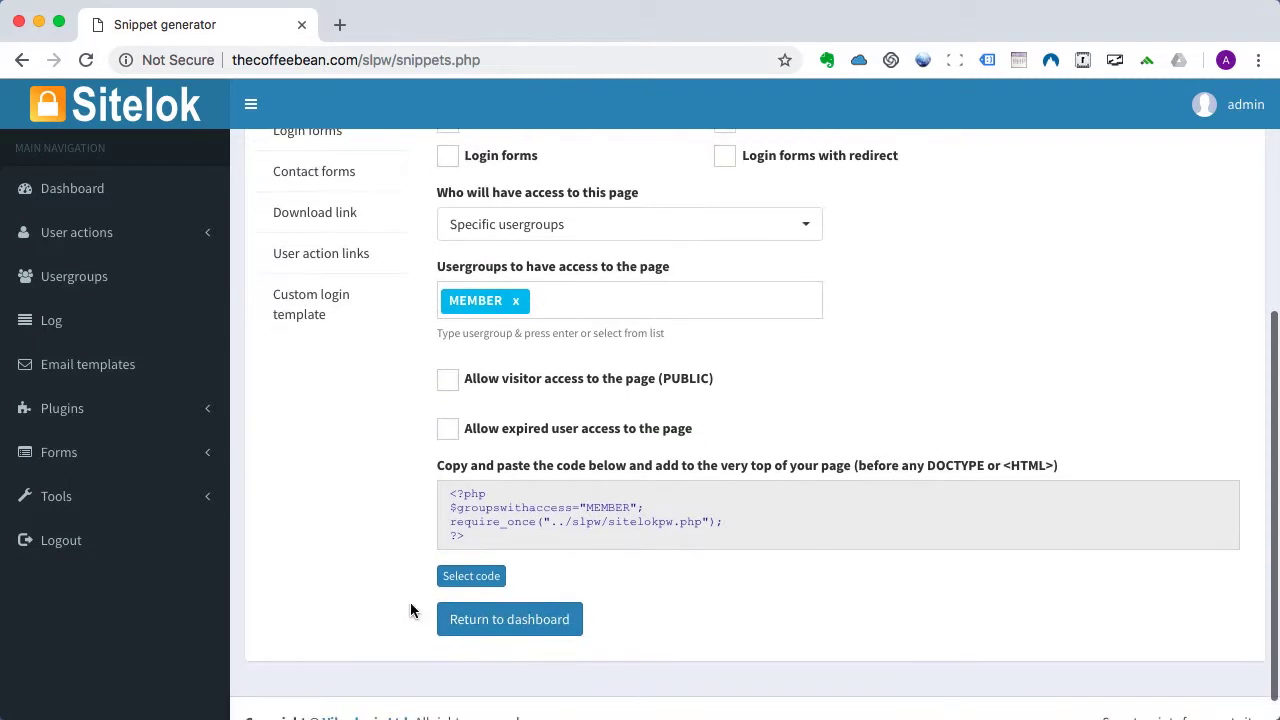
left_click(477, 581)
key("super+c")
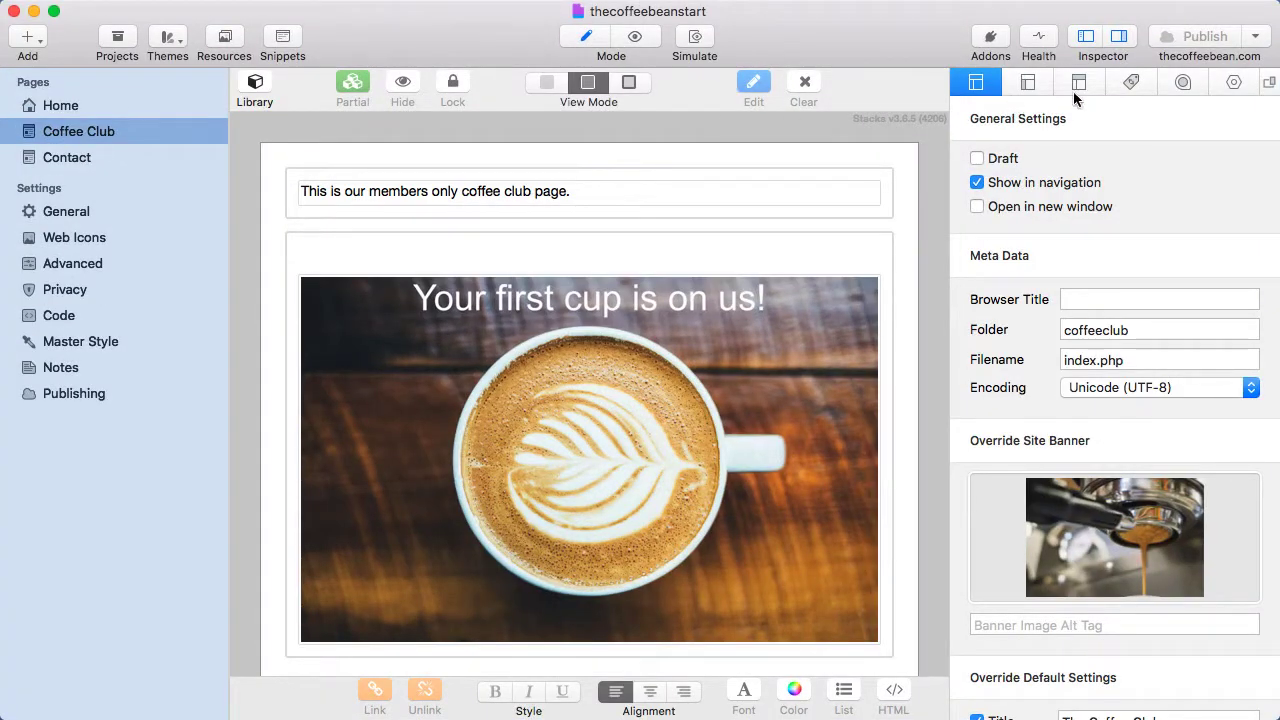
Paste the Sitelok snippet into the Coffee Club page's HTML Prefix code and publish.
left_click(1078, 83)
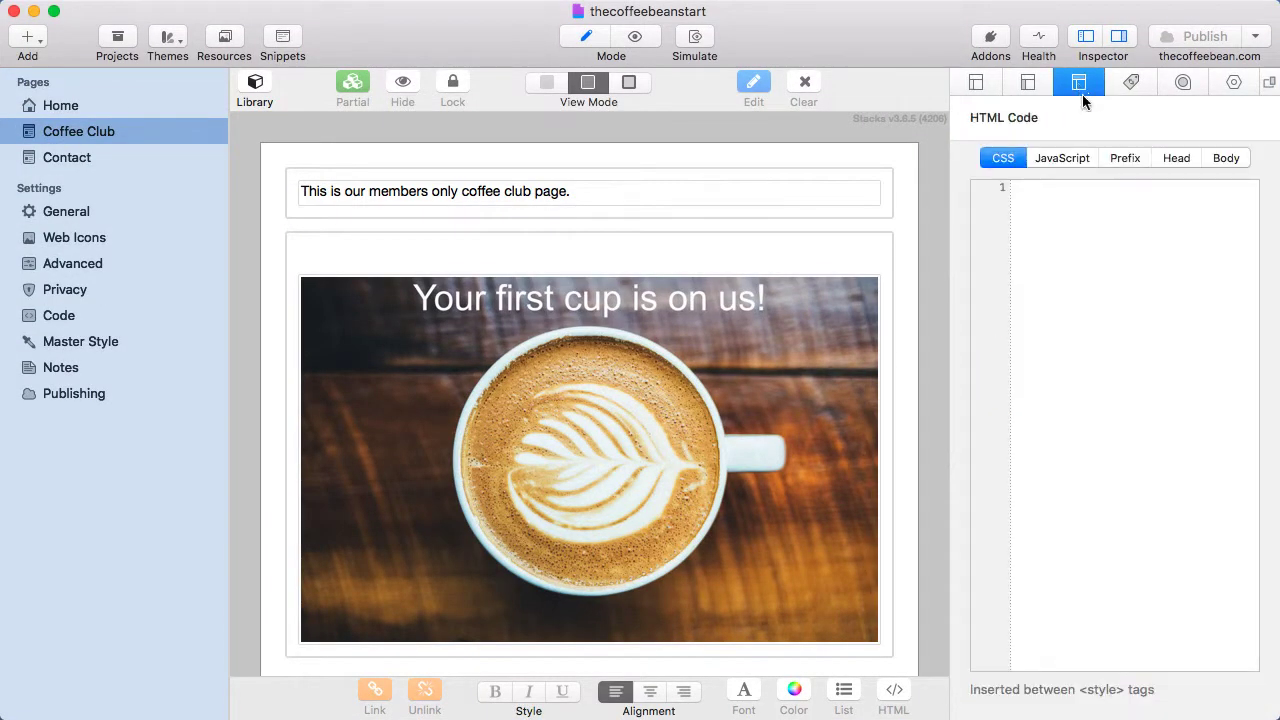
left_click(1122, 158)
left_click(1044, 195)
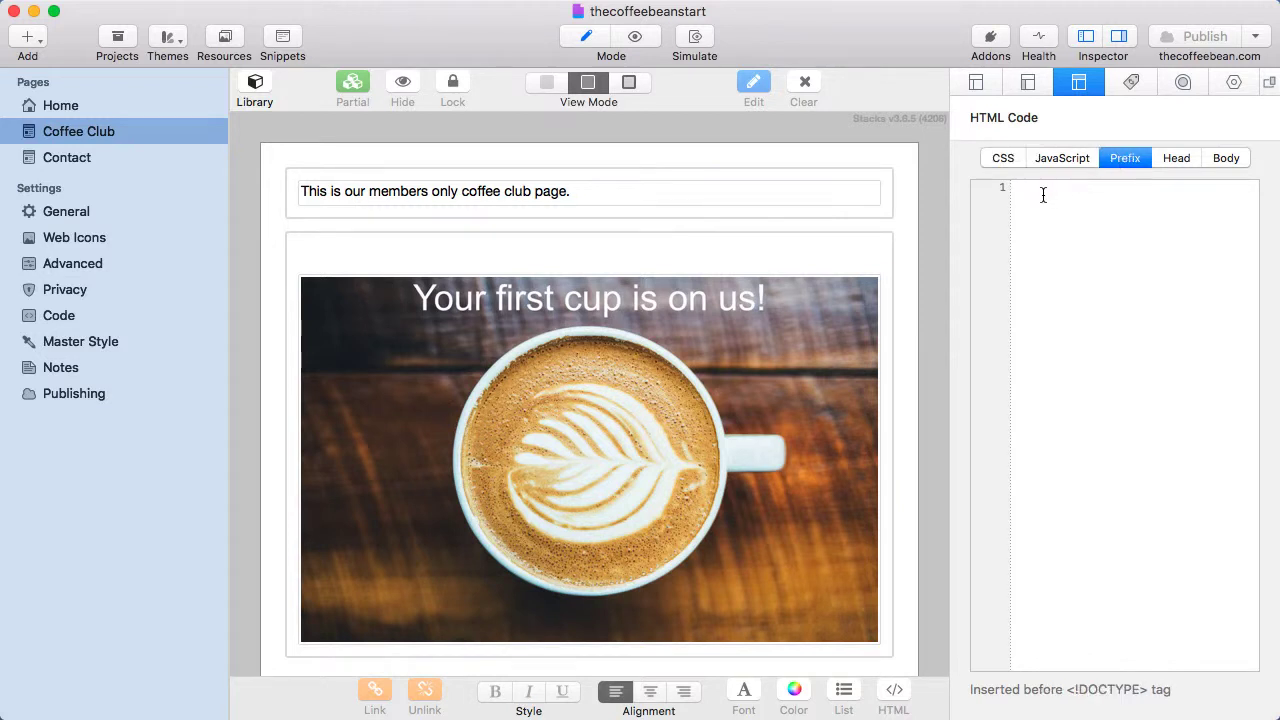
key("super+v")
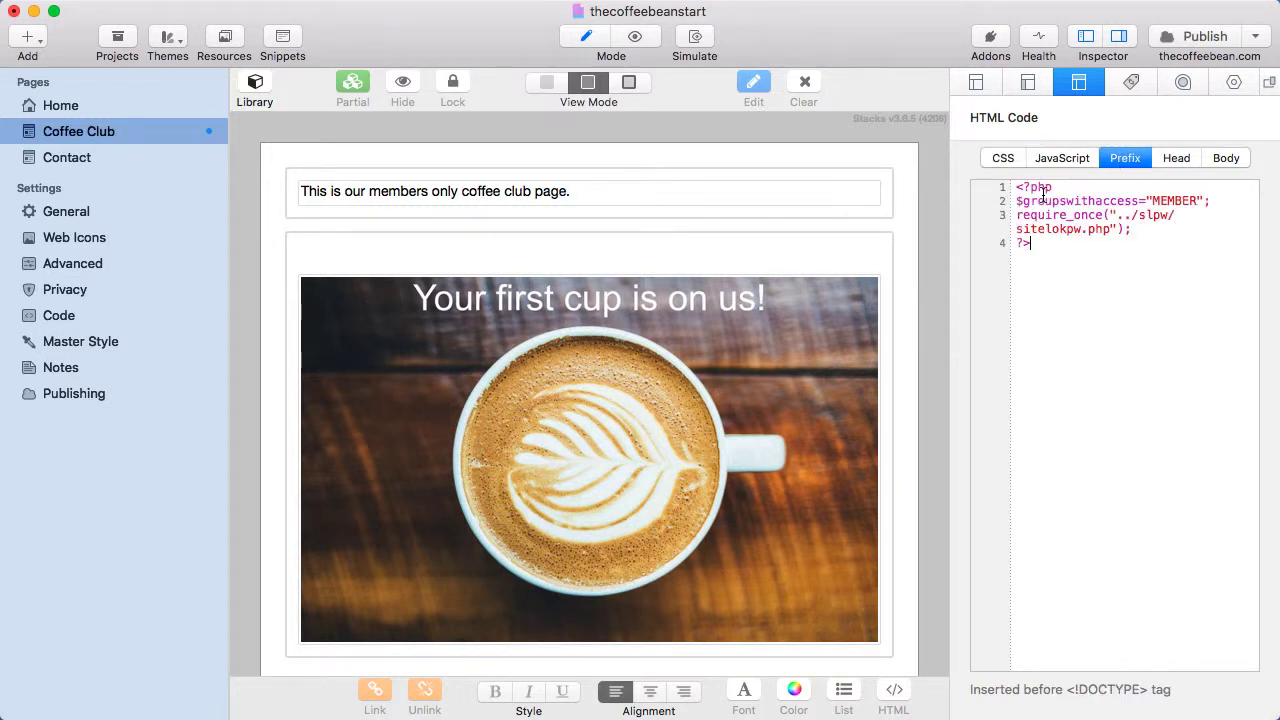
left_click(1203, 38)
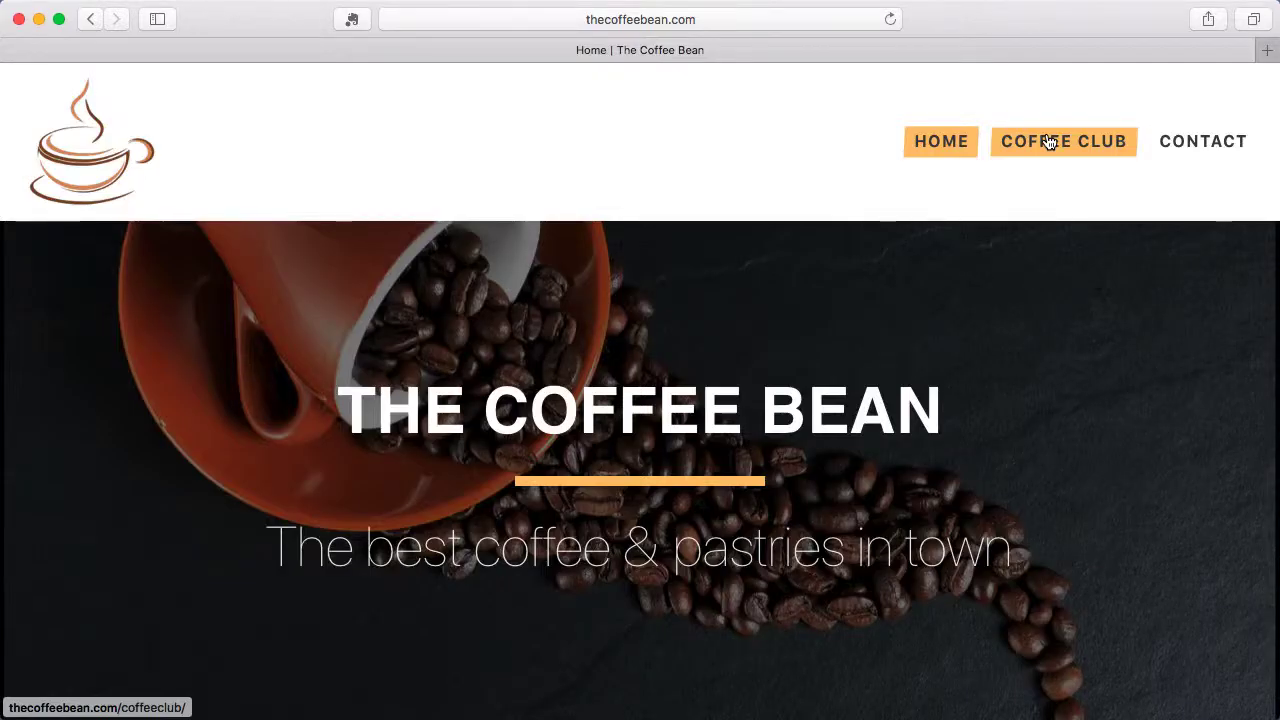
Open the live Coffee Club page to confirm it now shows a Sitelok login form.
left_click(1047, 142)
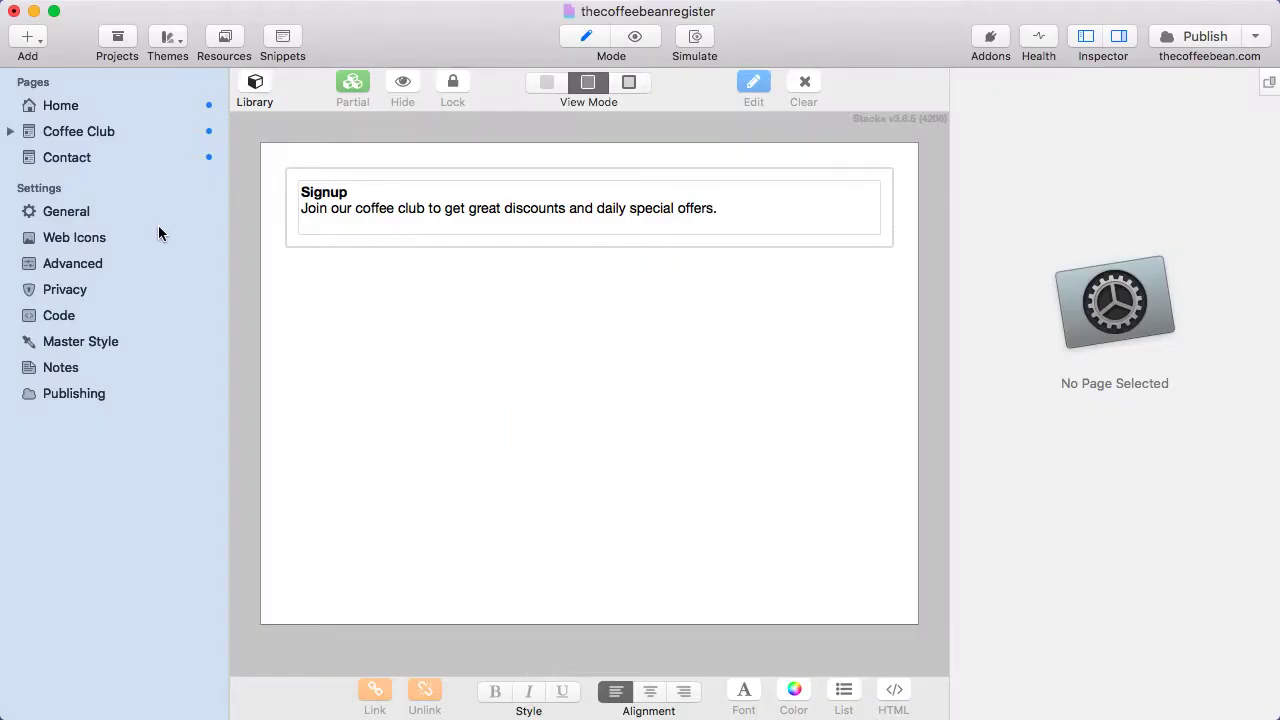
Expand Coffee Club and check the Sign Up (signup.php) and Thank you page settings.
left_click(8, 132)
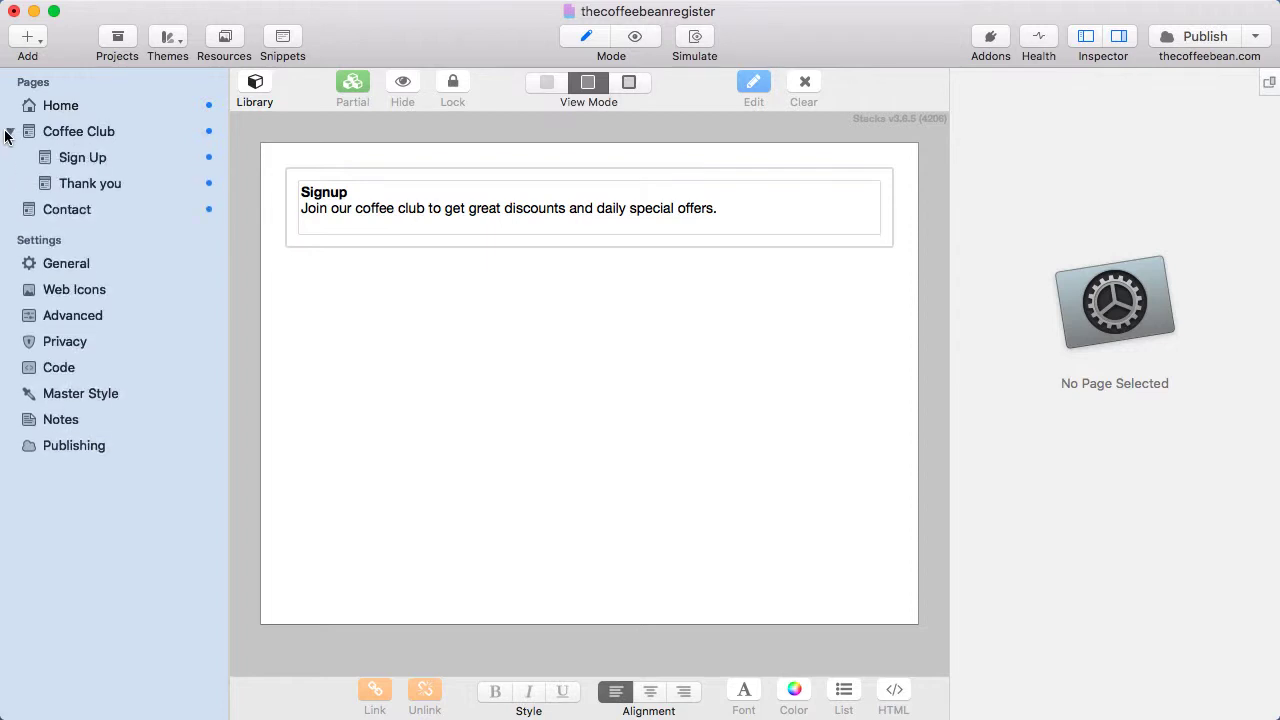
left_click(64, 159)
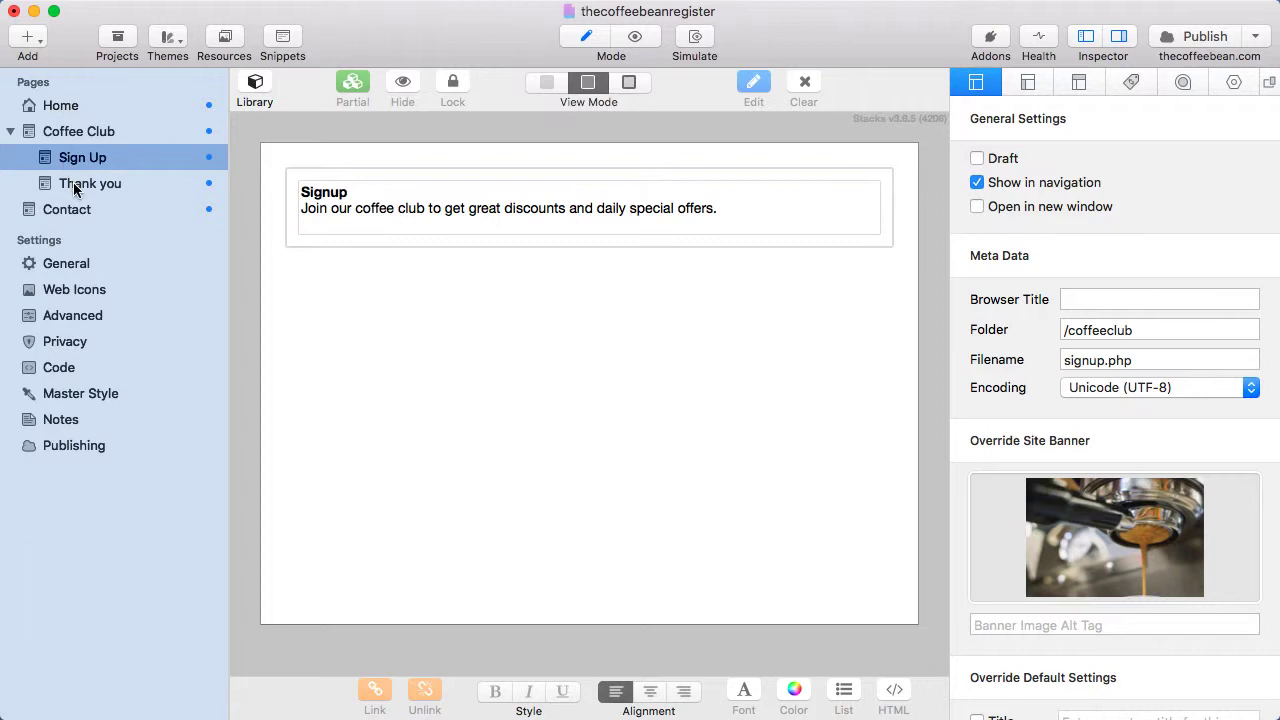
left_click(75, 188)
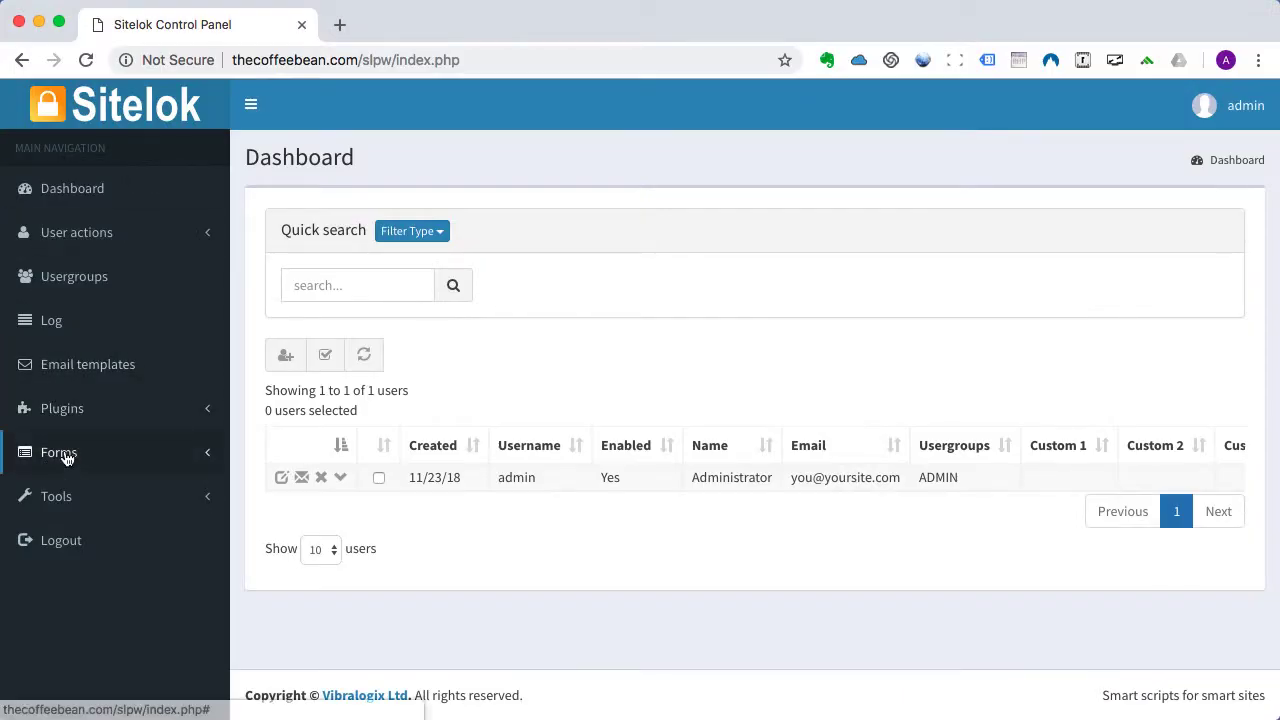
Edit the Sign Up registration form and inspect its password and policy-agreement fields.
left_click(64, 456)
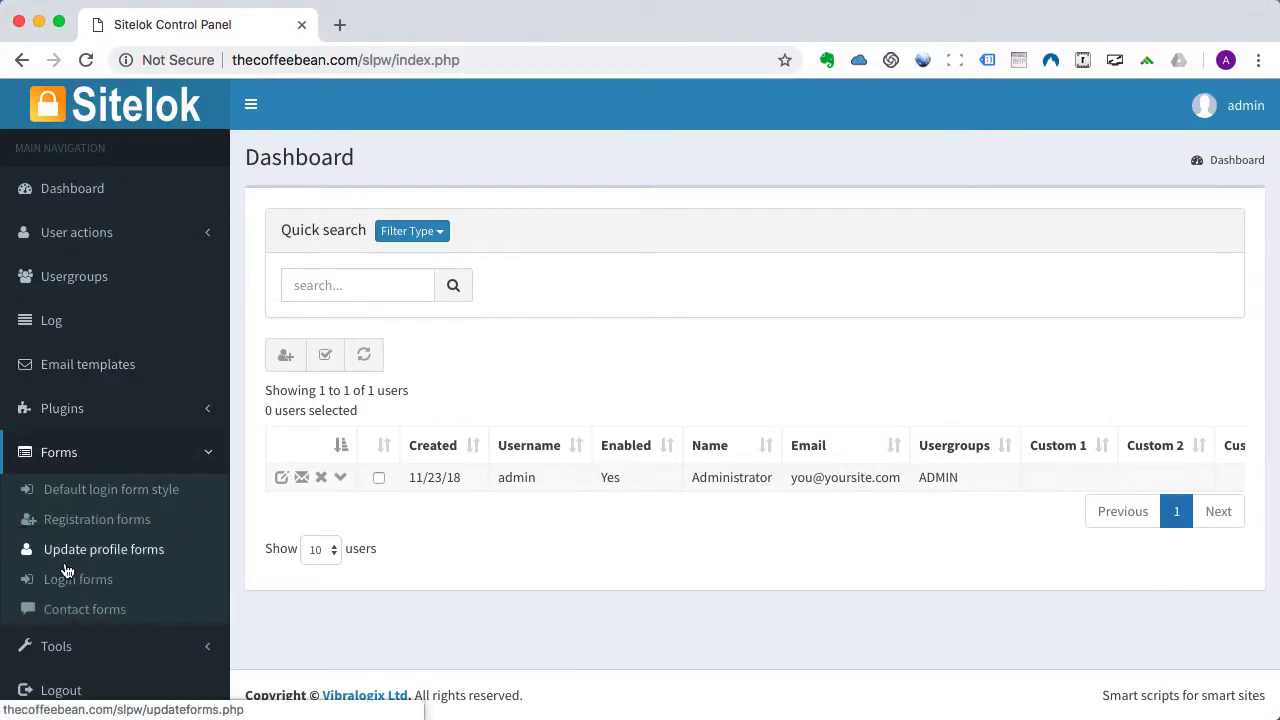
left_click(68, 521)
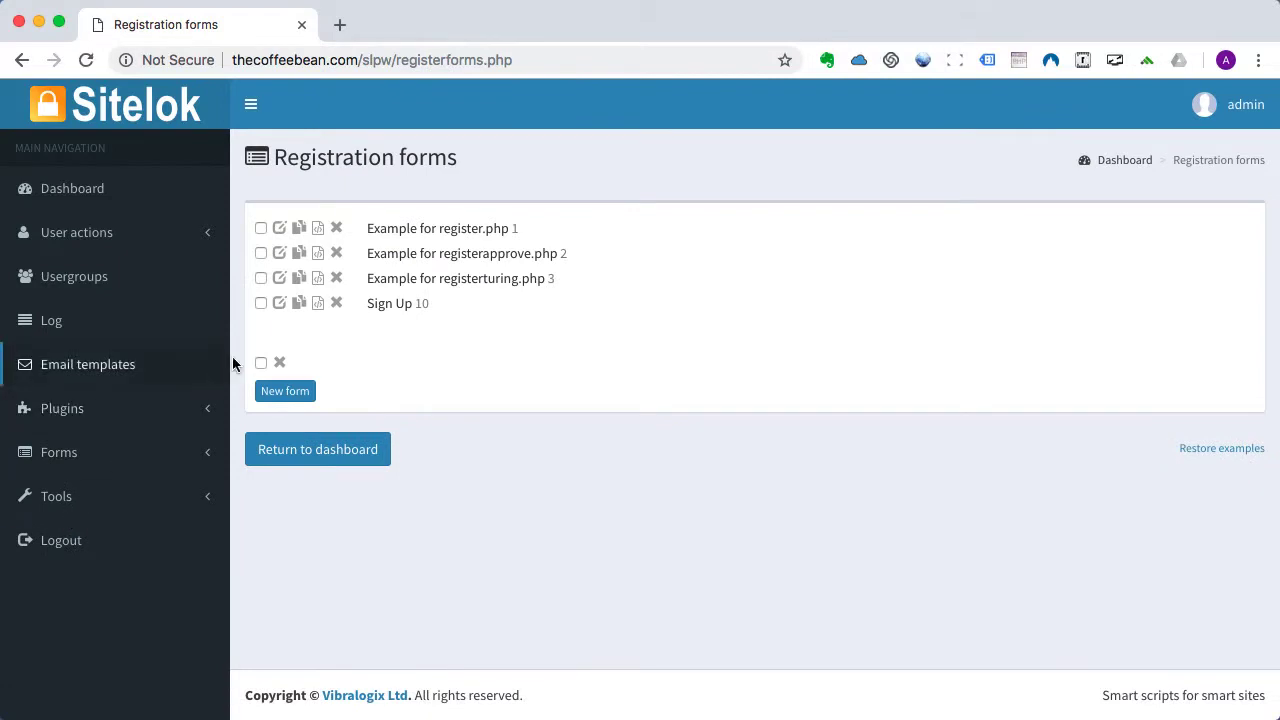
left_click(280, 306)
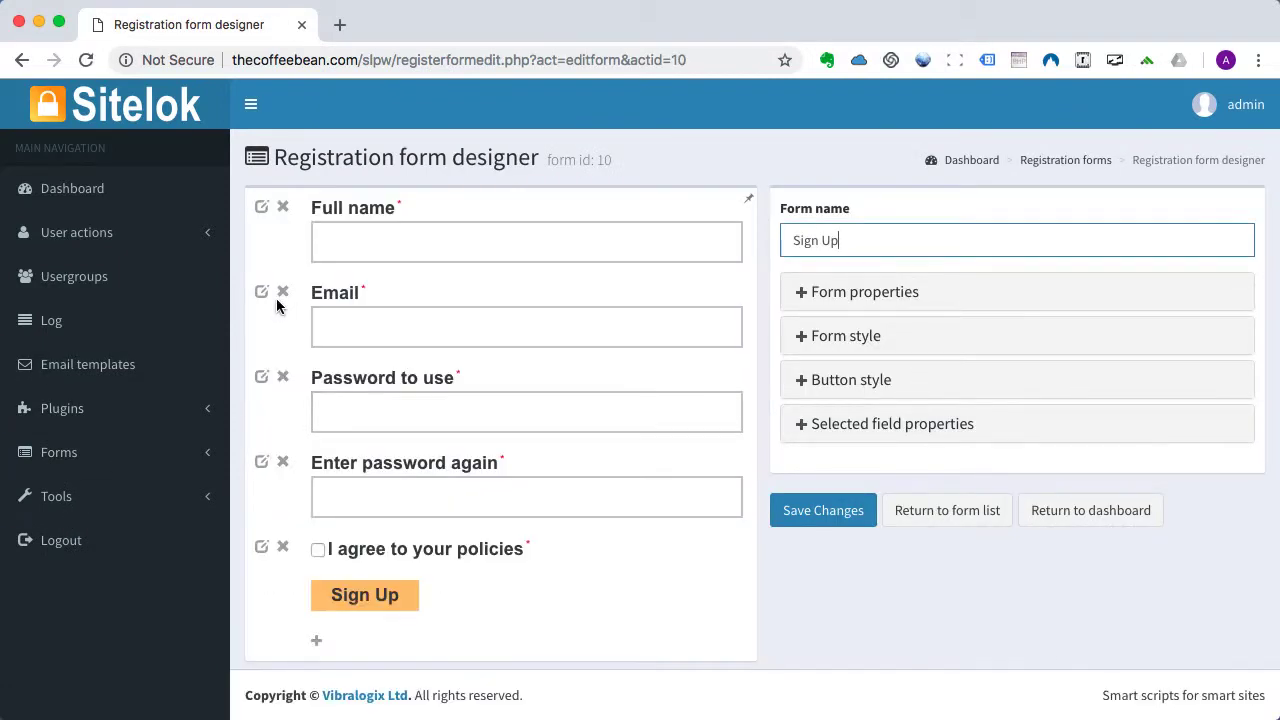
left_click(261, 379)
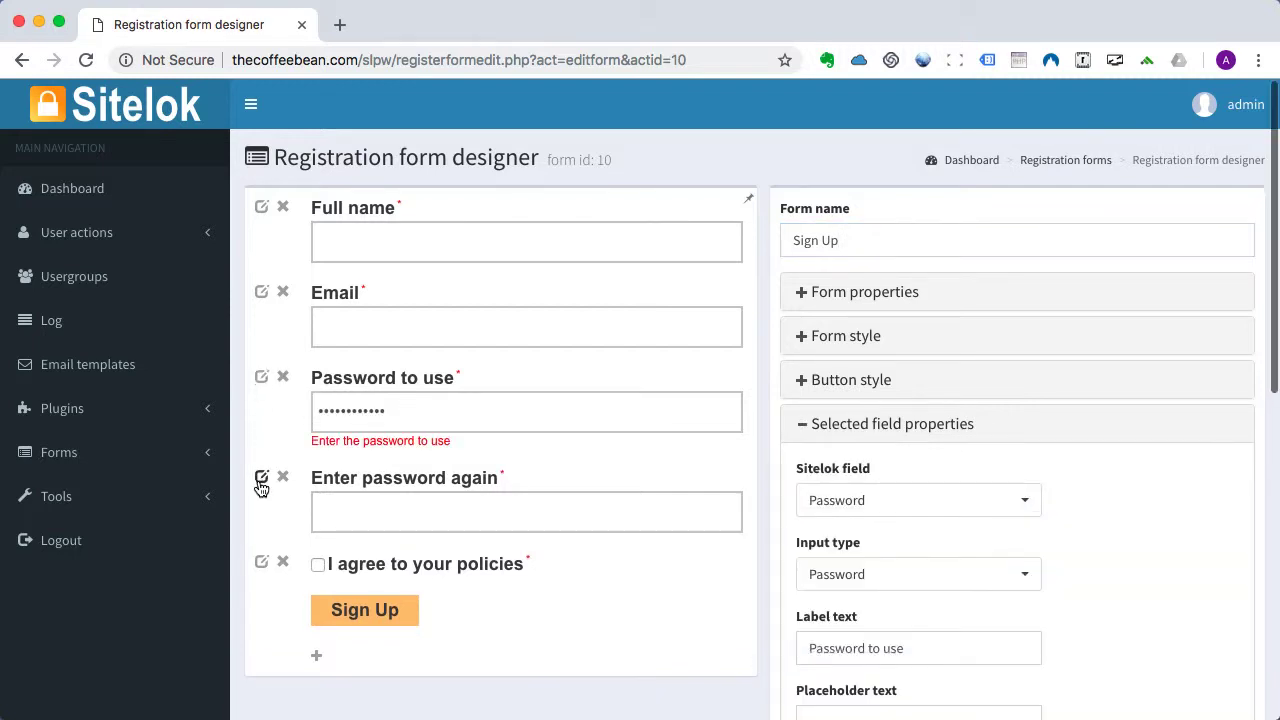
left_click(261, 479)
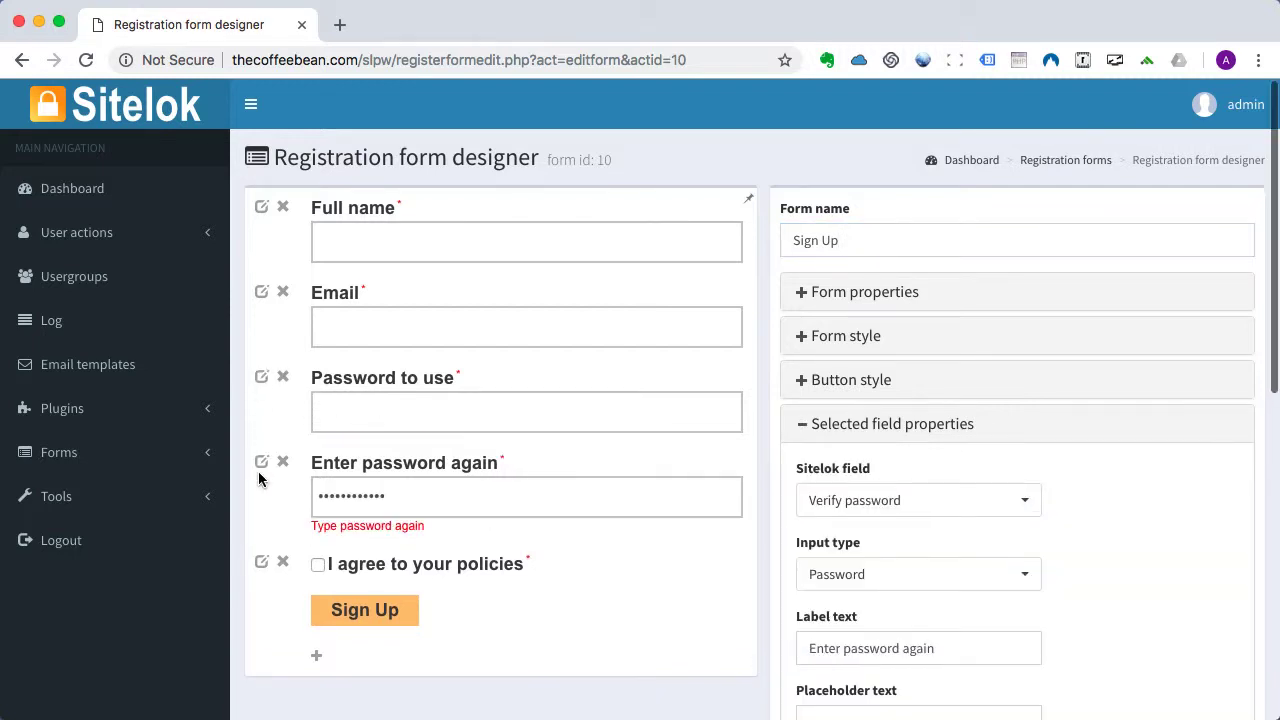
left_click(261, 565)
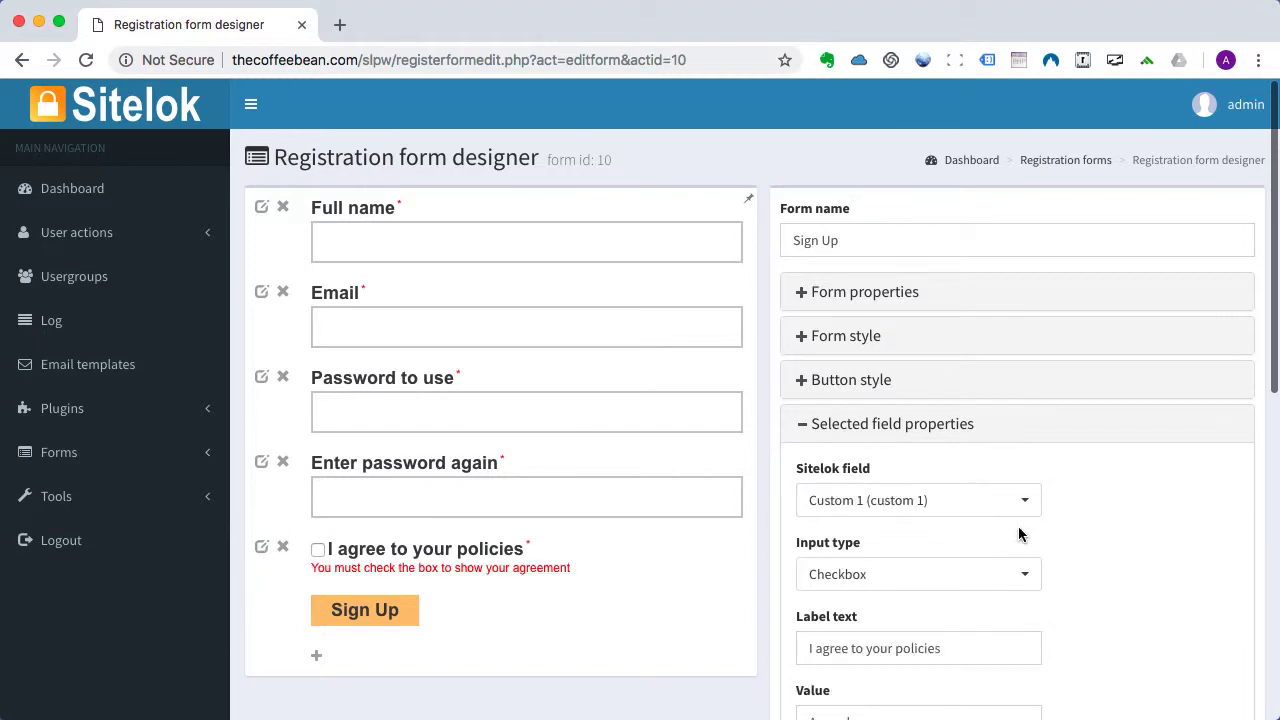
scroll(1018, 533, "down", 5)
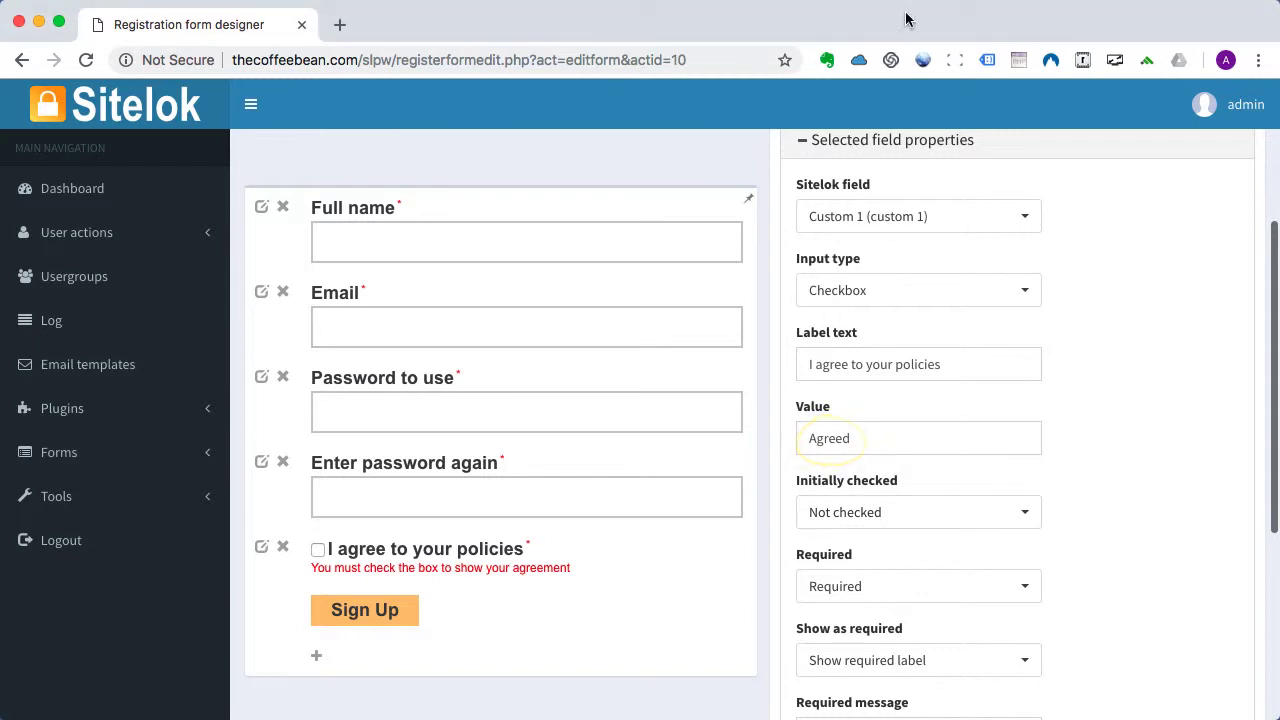
scroll(951, 317, "up", 1)
scroll(951, 317, "up", 5)
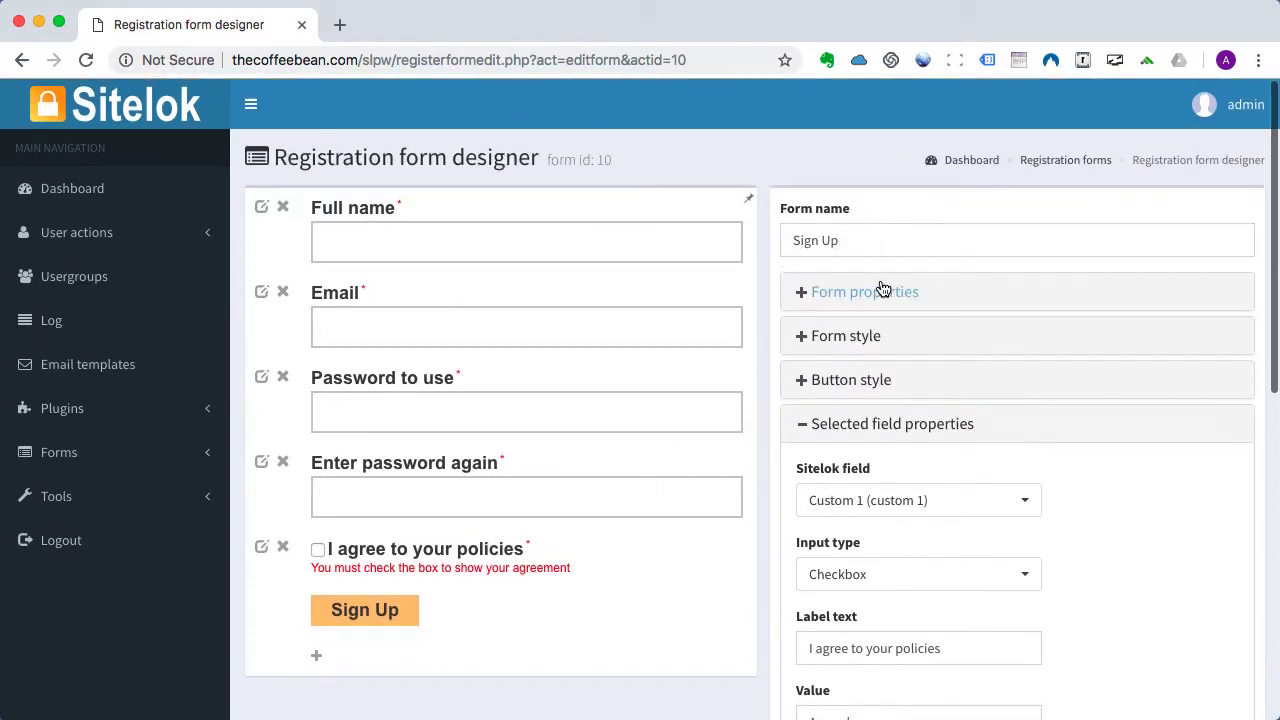
Review form properties (MEMBER group, Disabled status, confirm.htm, /coffeeclub/thankyou.php) and save the form.
left_click(802, 294)
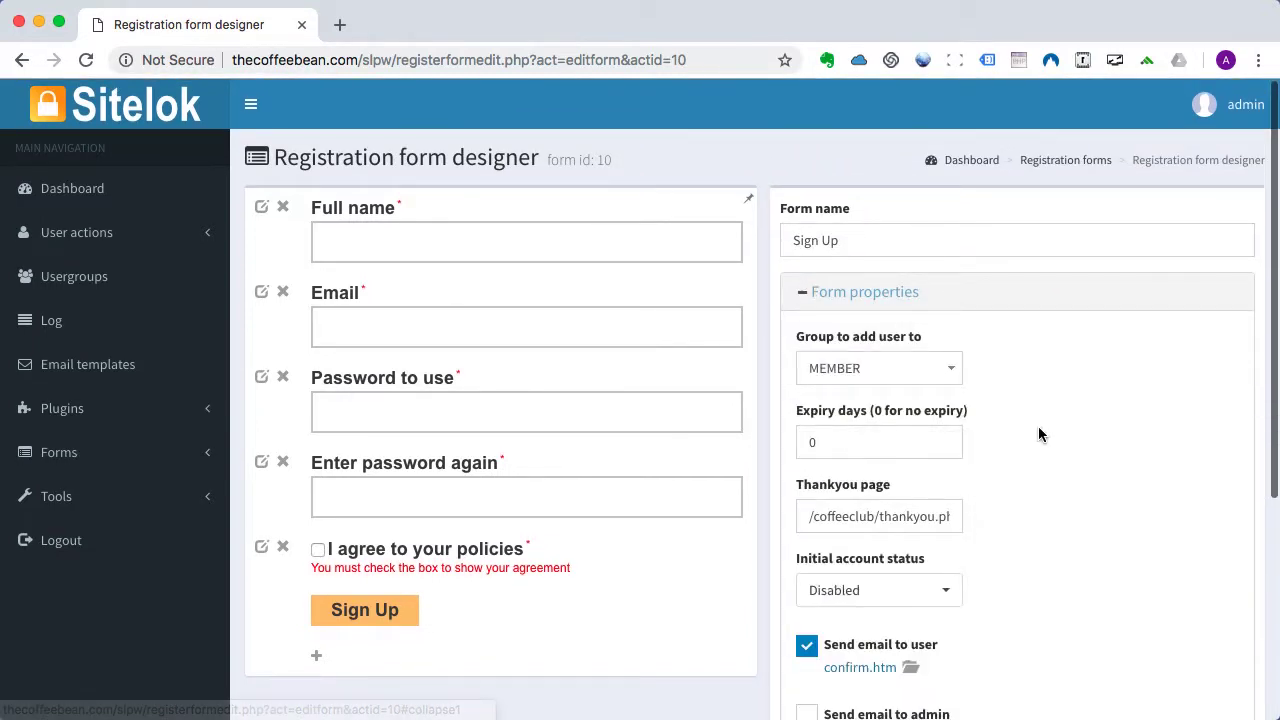
scroll(1038, 430, "down", 3)
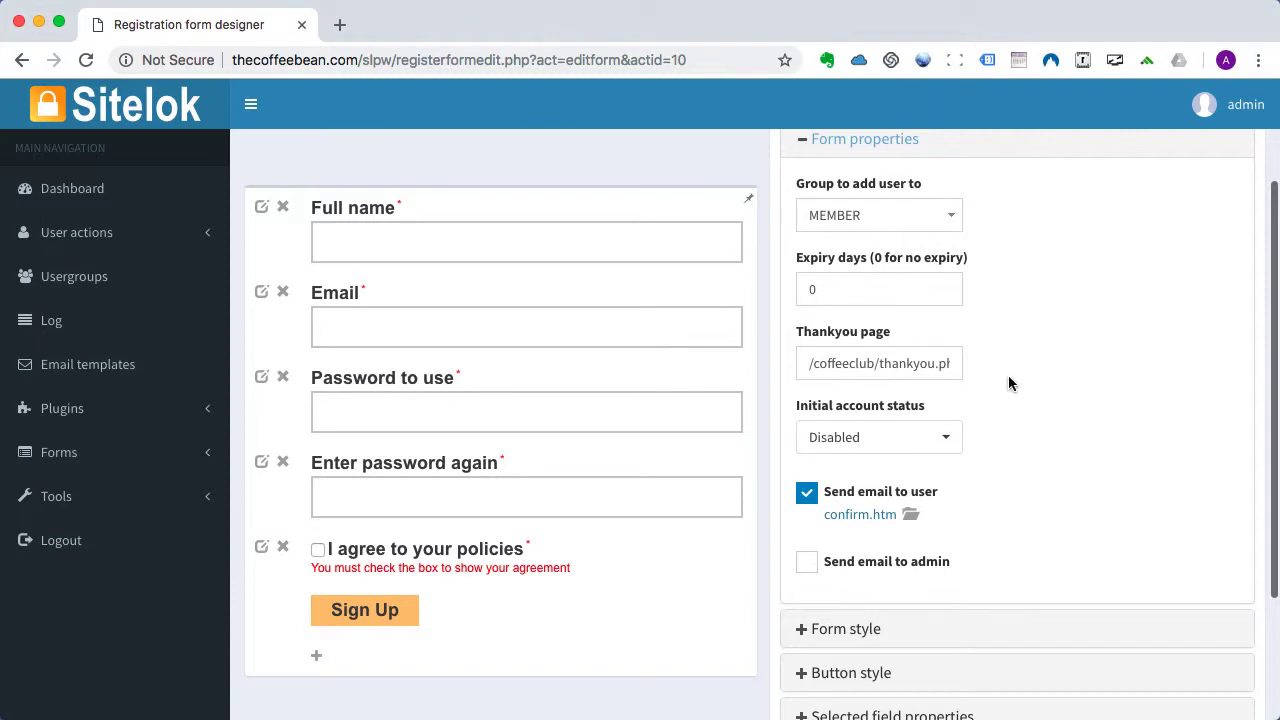
scroll(1008, 375, "down", 3)
left_click(821, 628)
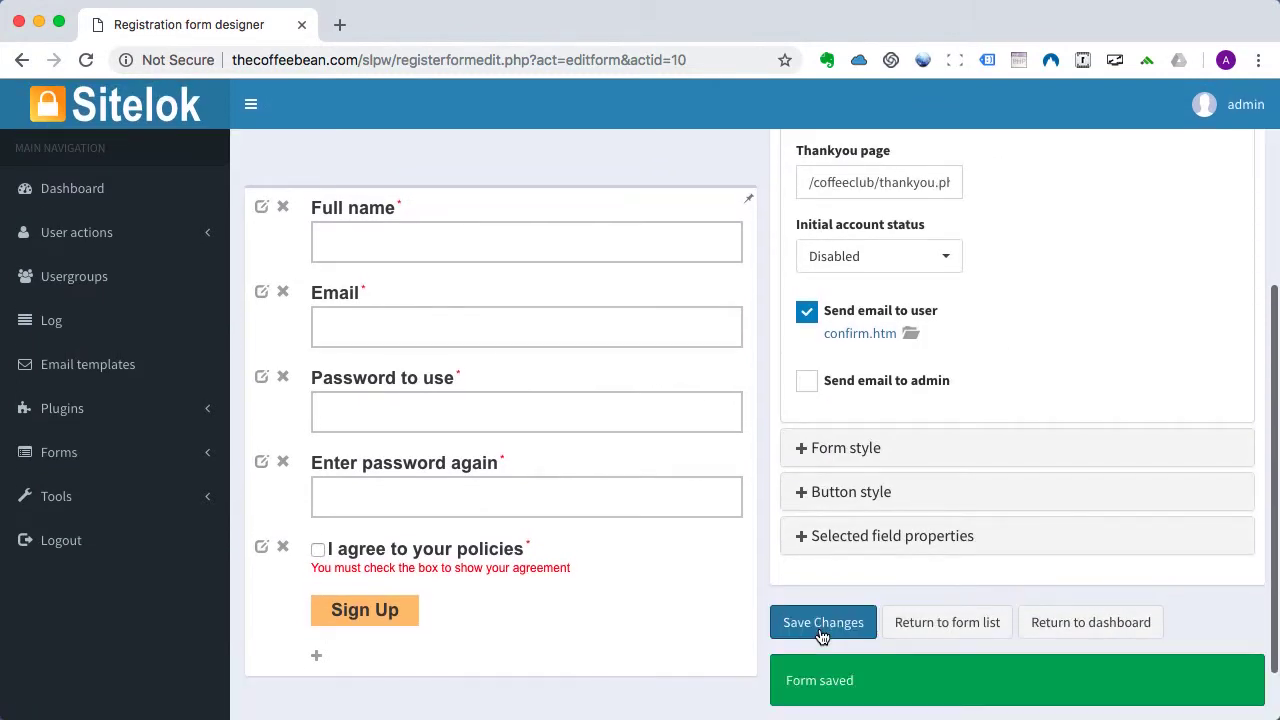
left_click(66, 374)
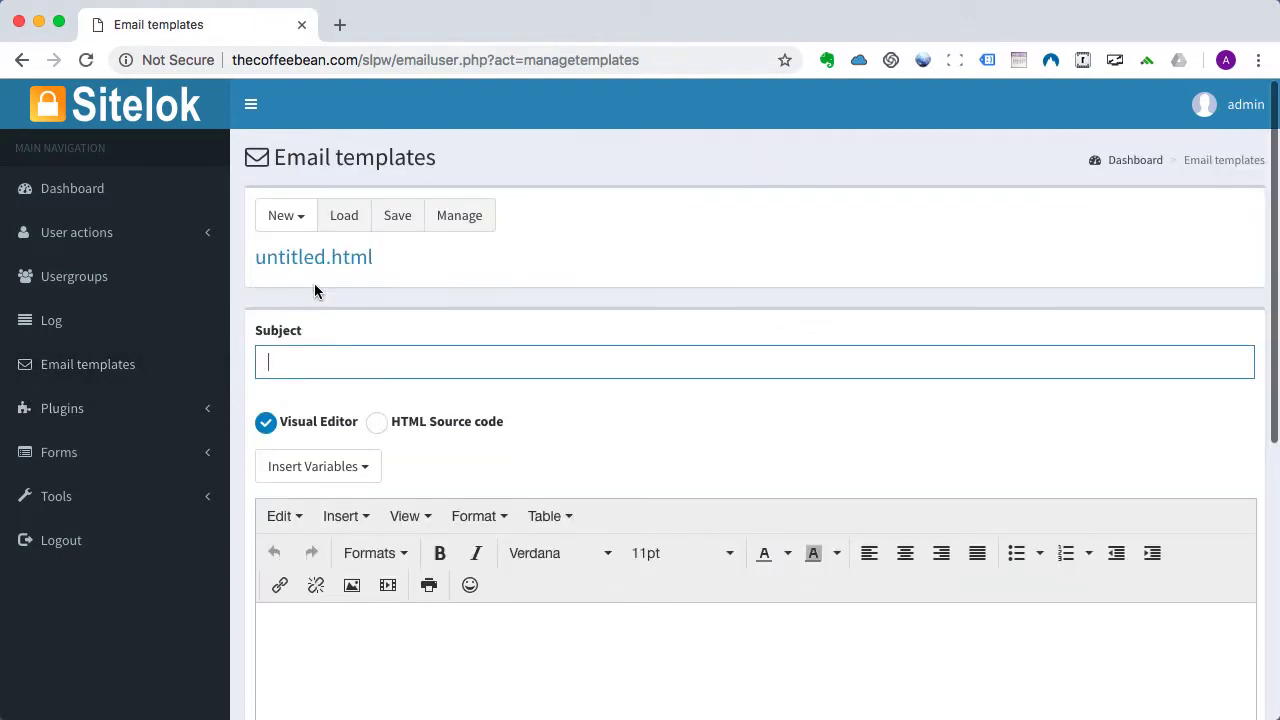
Load the confirm.htm email template from the saved email templates.
left_click(344, 220)
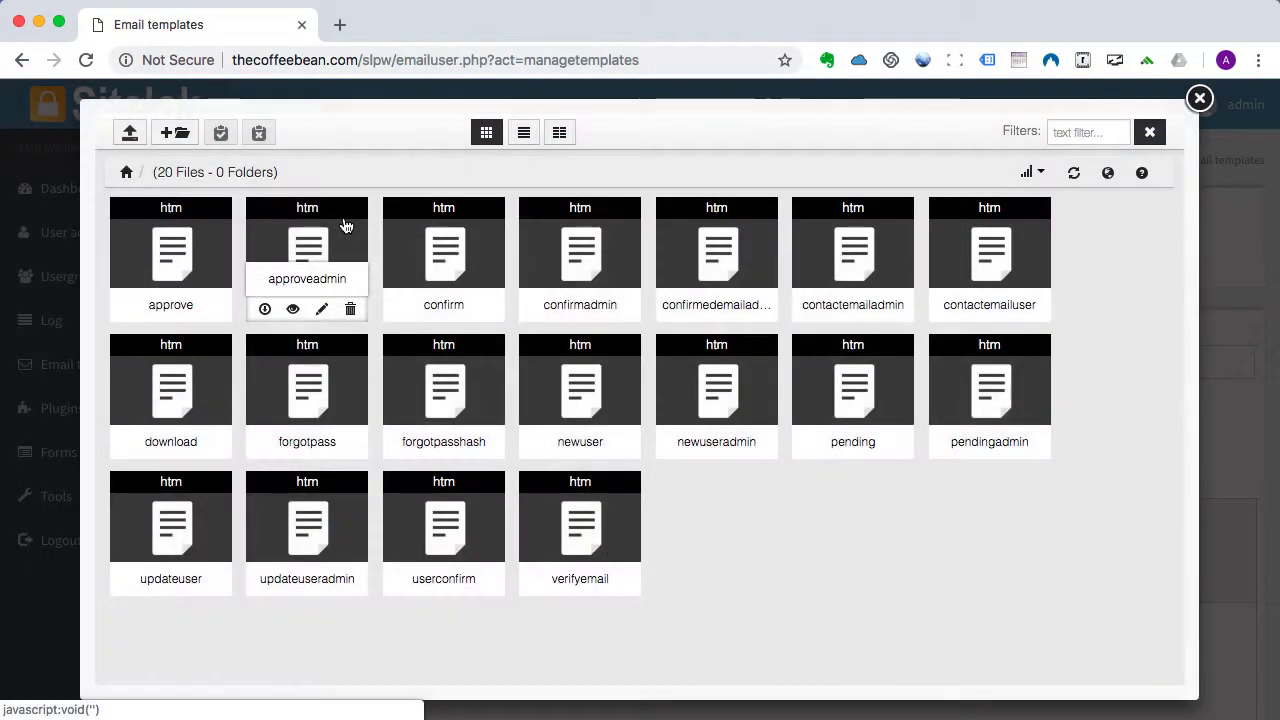
left_click(447, 252)
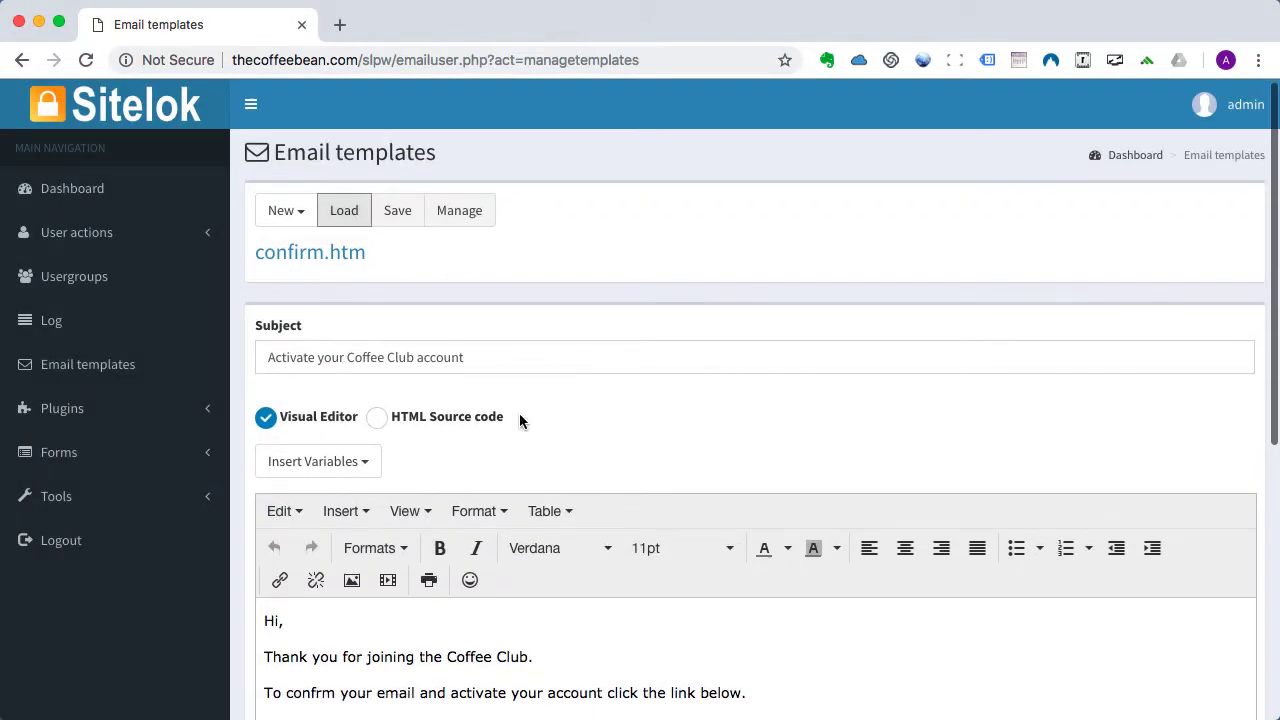
scroll(519, 413, "down", 5)
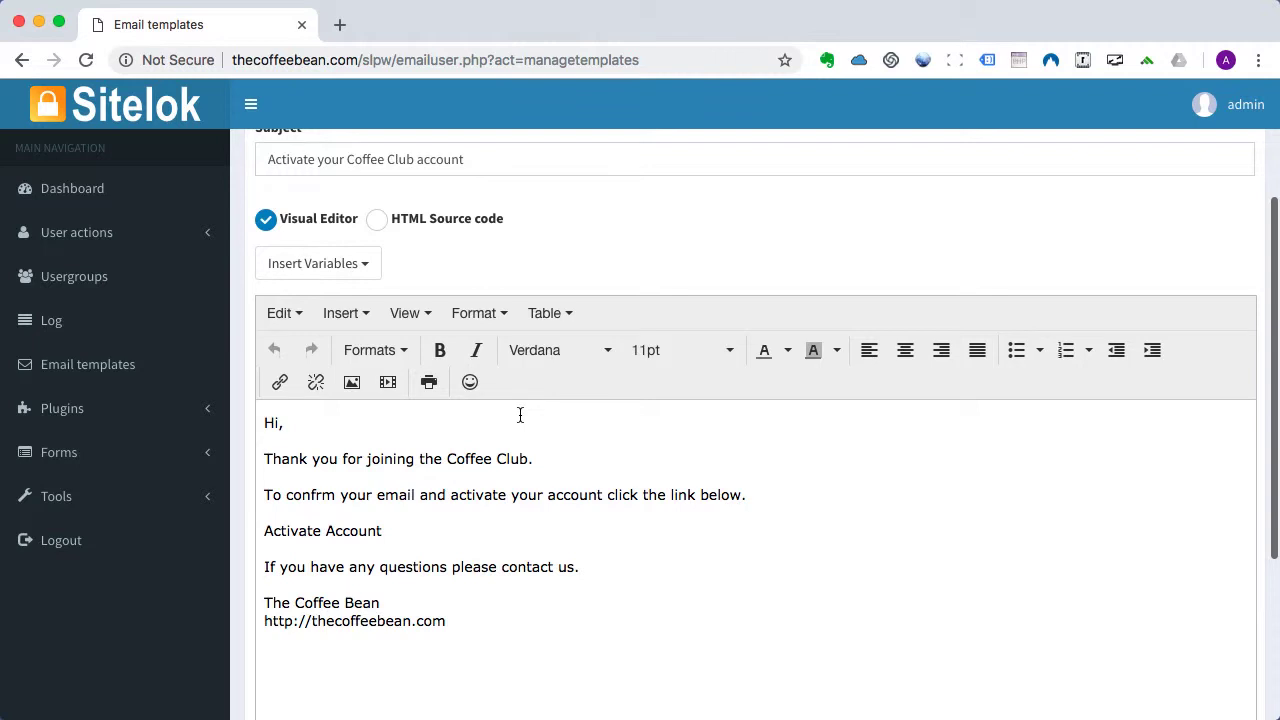
Insert the member's First name variable right after 'Hi' in the email greeting.
left_click(277, 423)
left_click(335, 263)
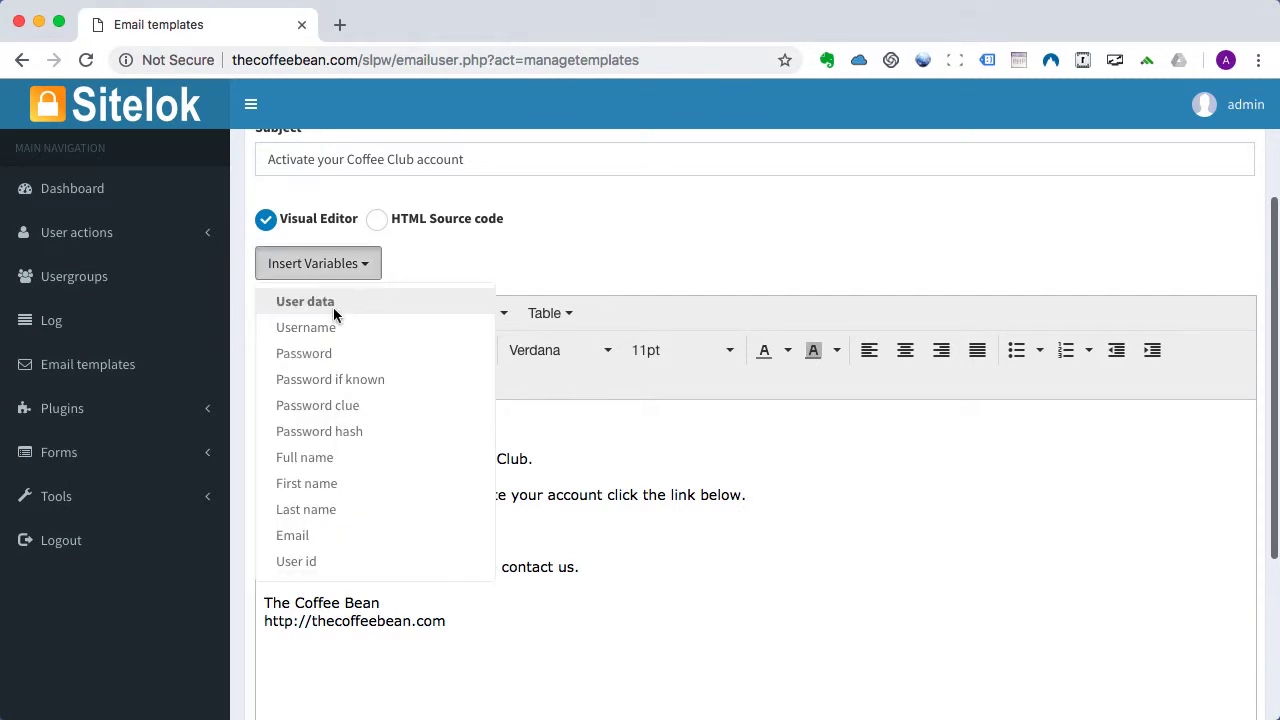
left_click(320, 489)
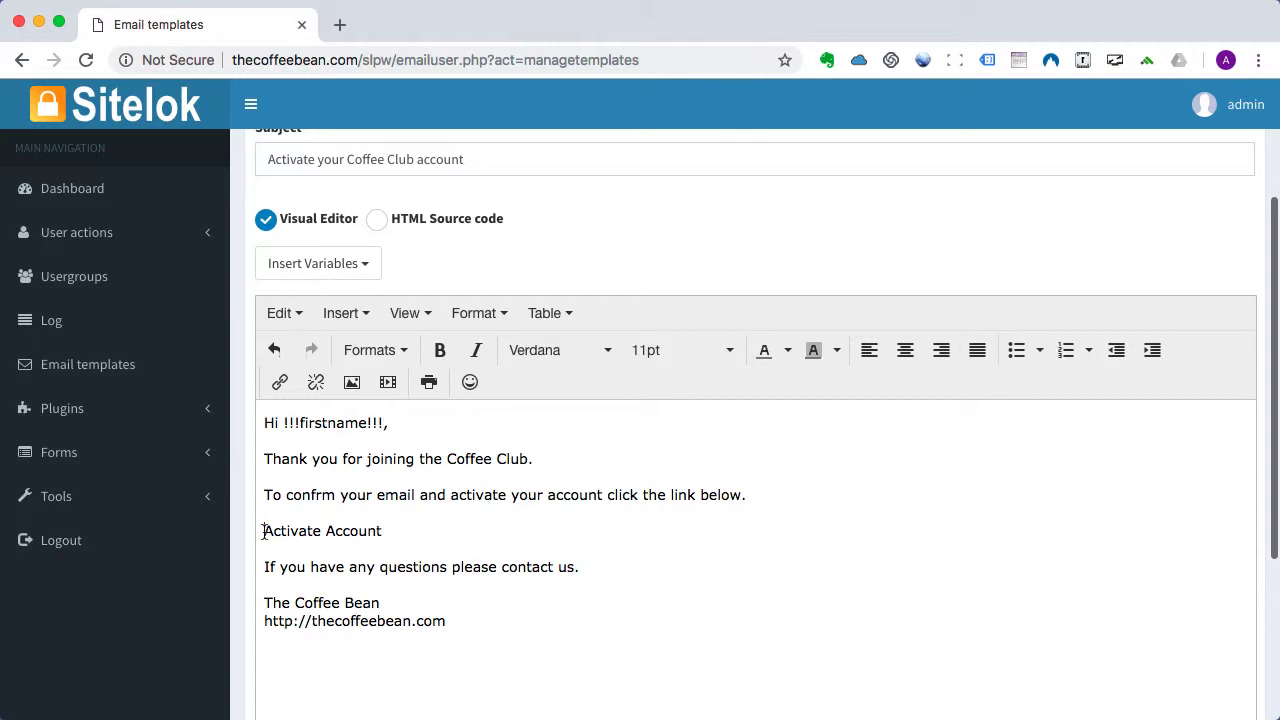
Select the Activate Account line and browse the Insert Variables list for a link option.
left_click_drag(263, 532, 385, 541)
left_click(318, 263)
scroll(340, 535, "down", 8)
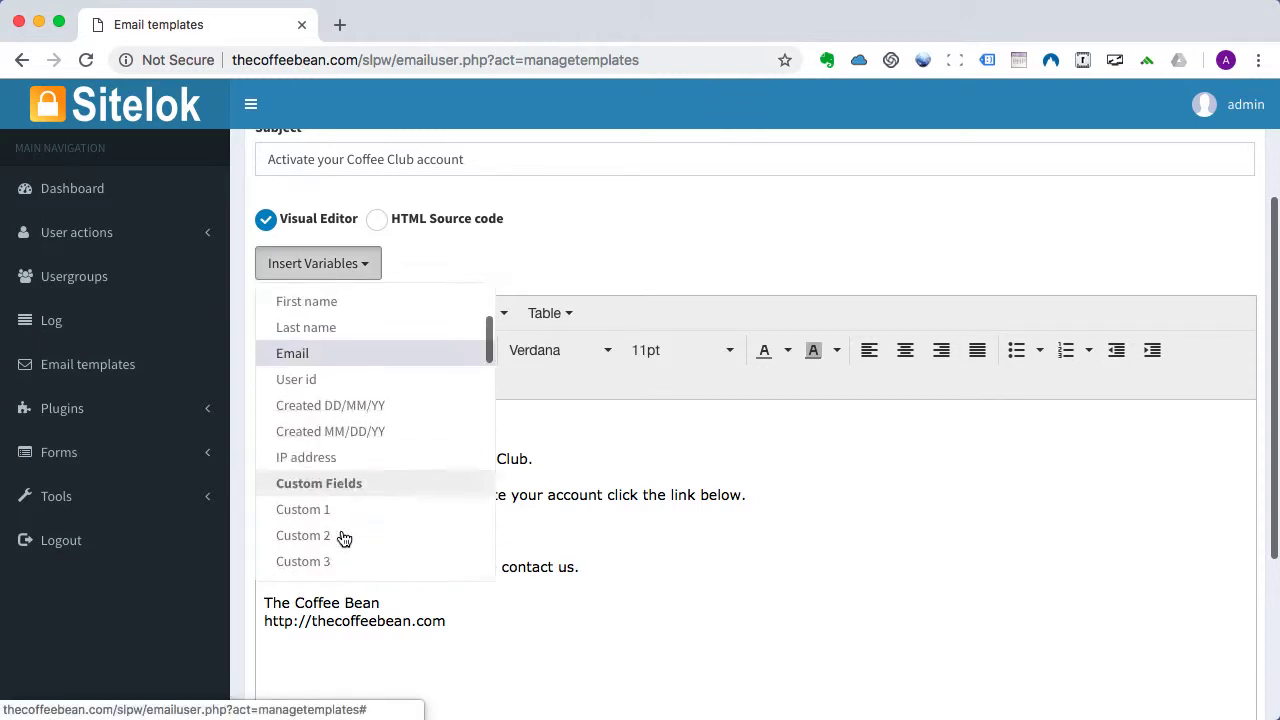
scroll(343, 537, "down", 5)
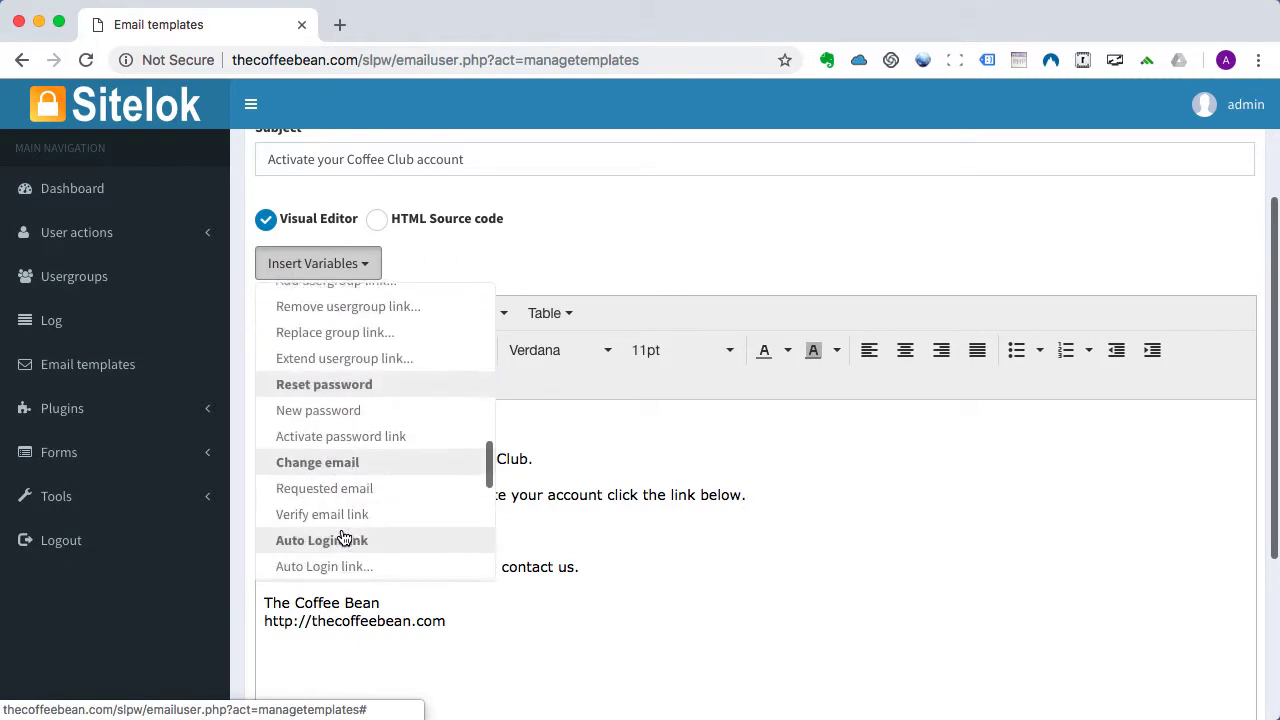
scroll(343, 537, "down", 4)
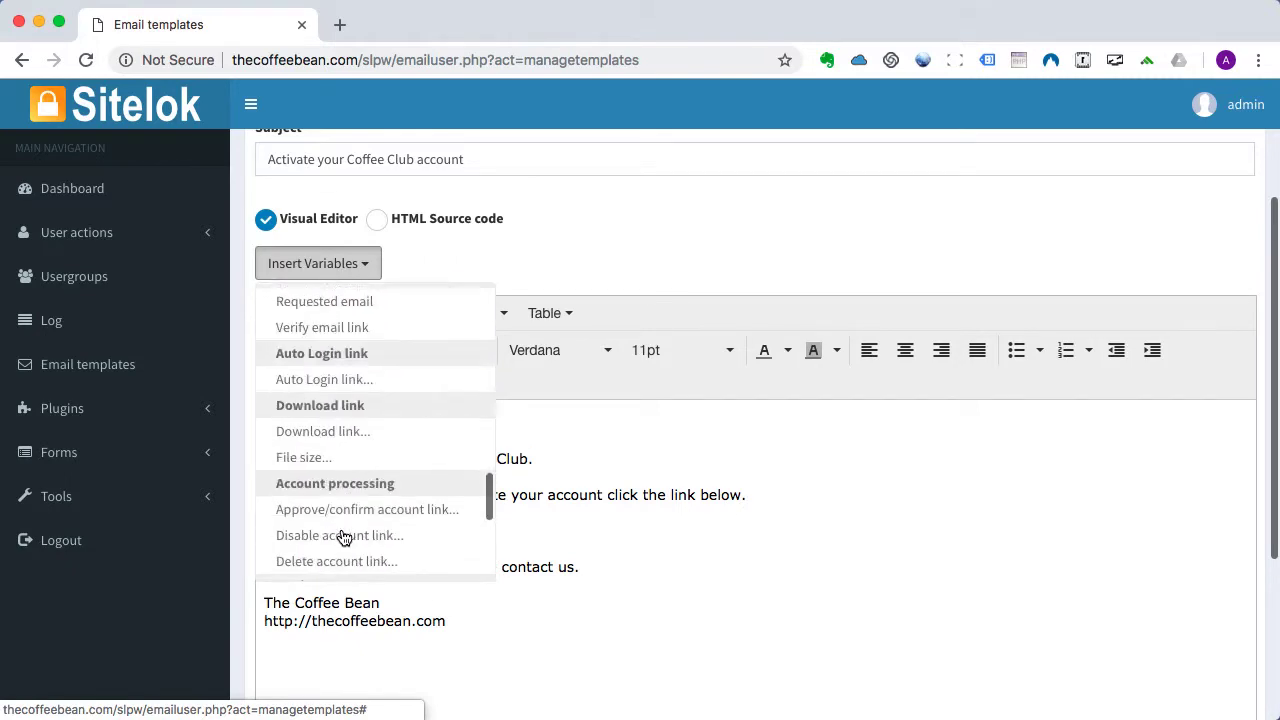
Turn Activate Account into a confirmation link redirecting to the pasted Coffee Club members page address.
left_click(346, 484)
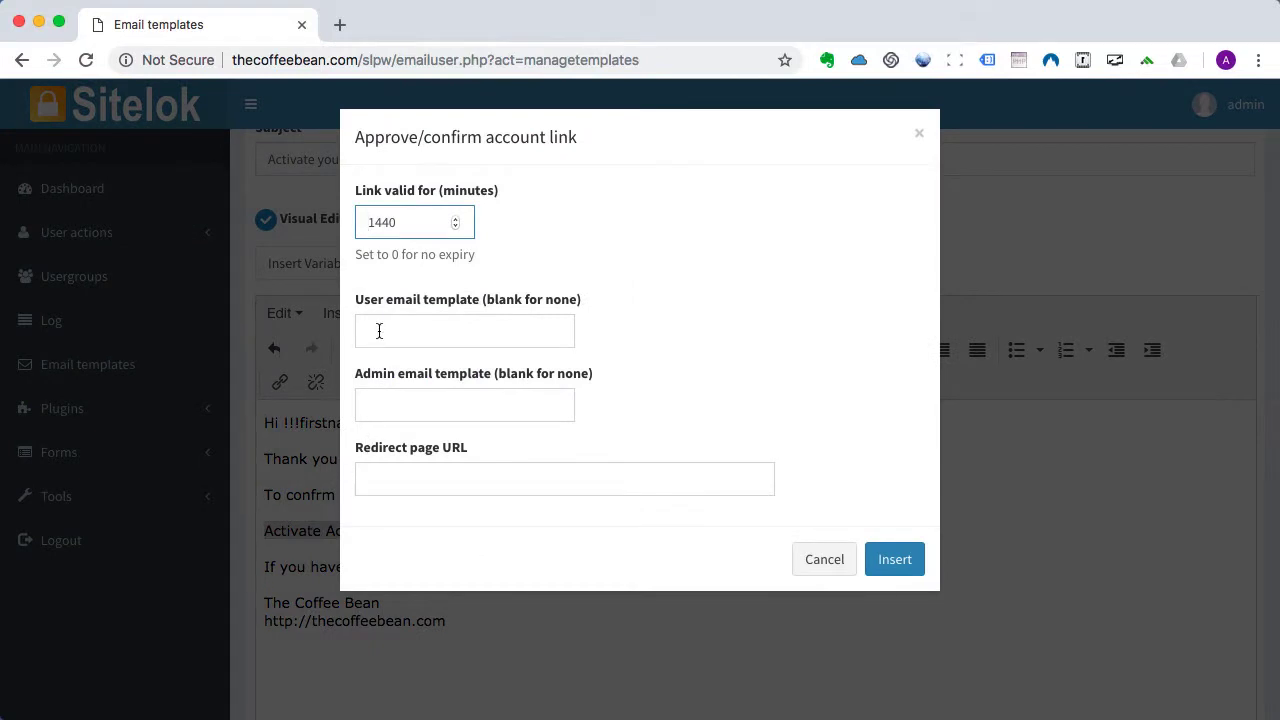
left_click(366, 486)
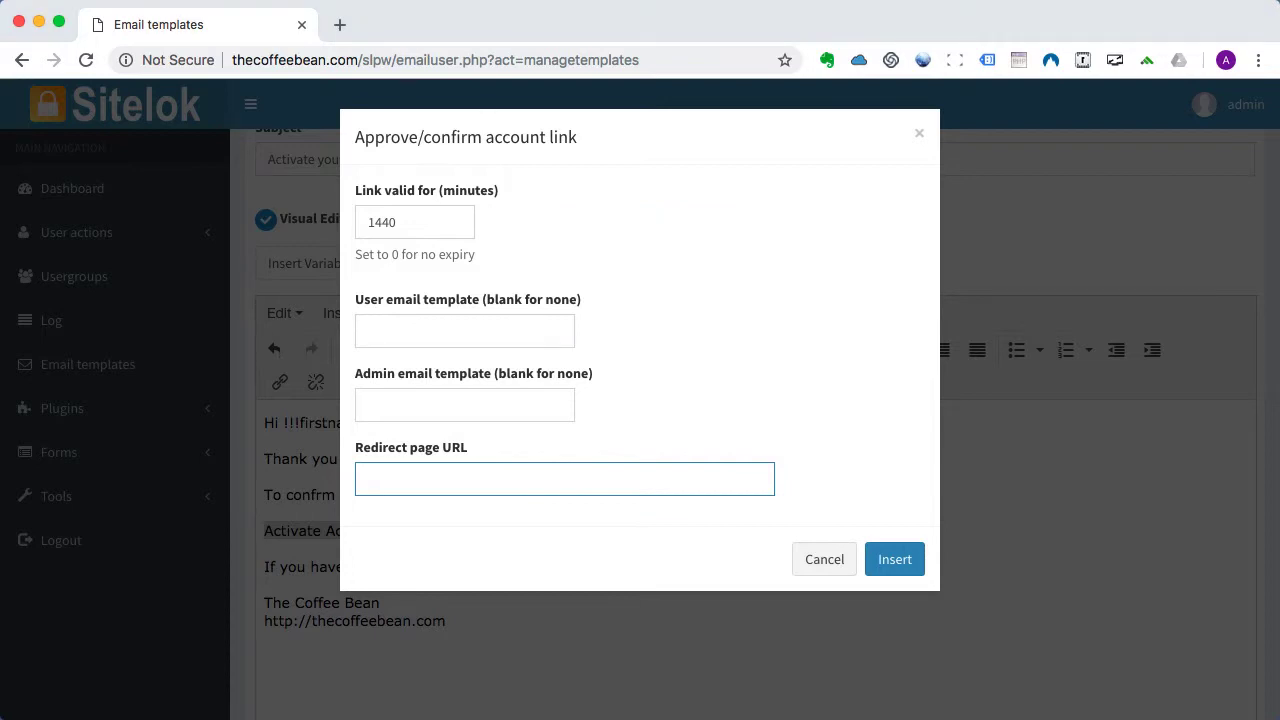
type("http://thecoffeebean.com/coffeeclub/index.php")
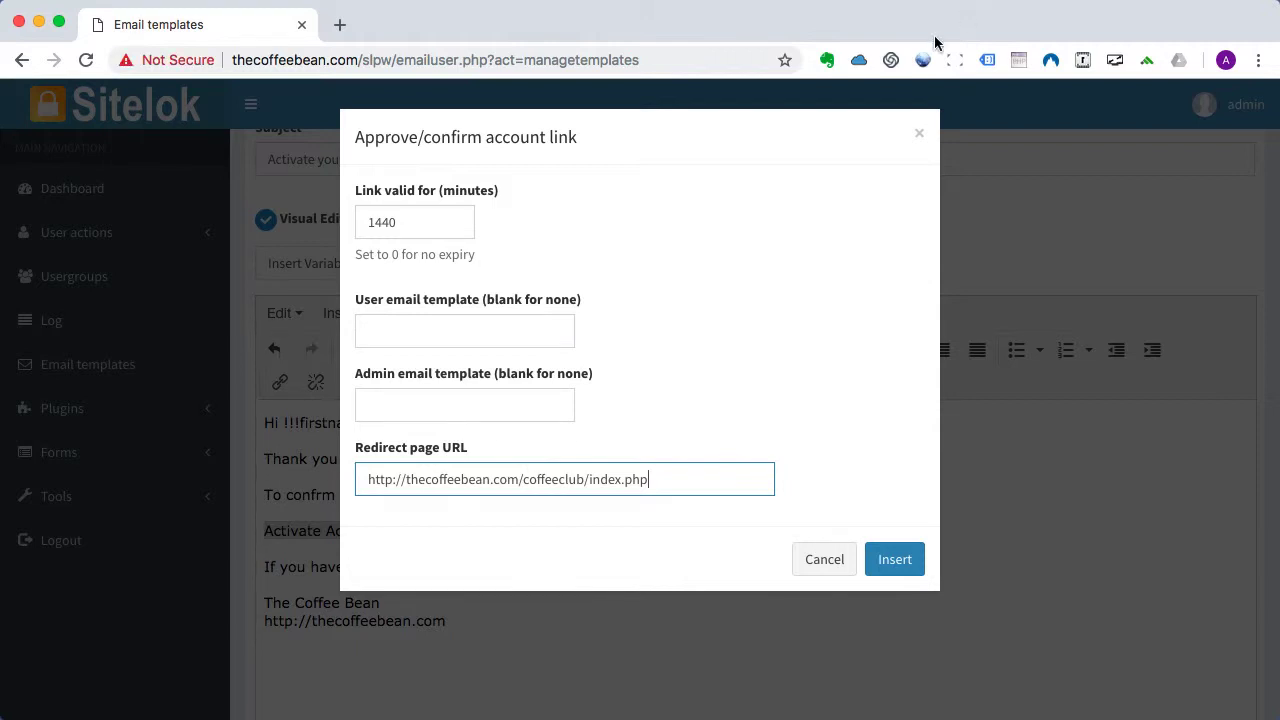
left_click(898, 561)
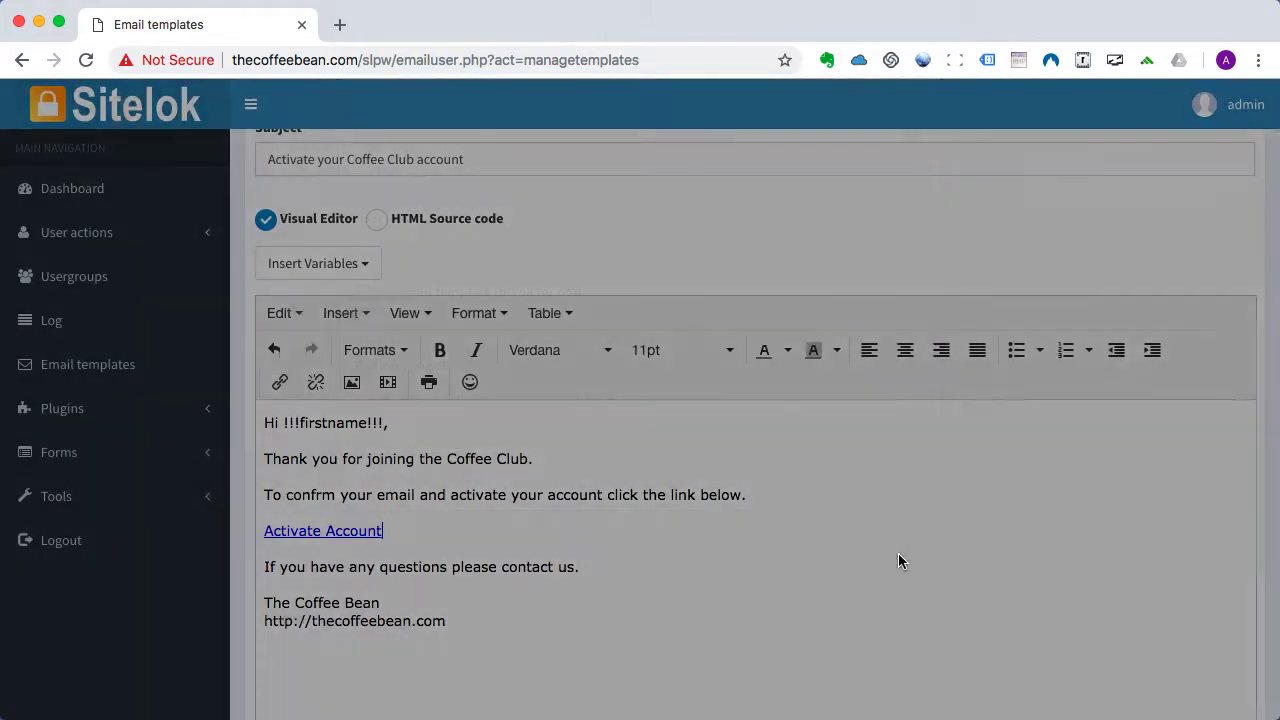
scroll(899, 555, "down", 3)
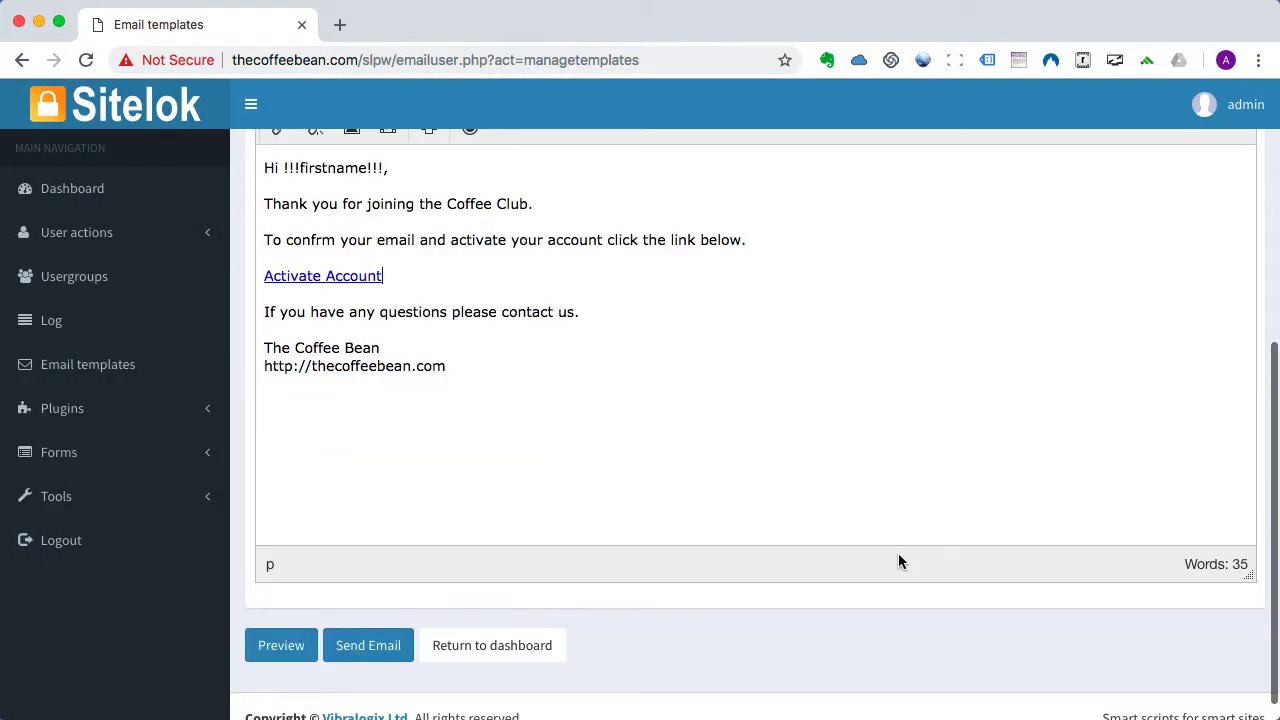
scroll(898, 561, "up", 5)
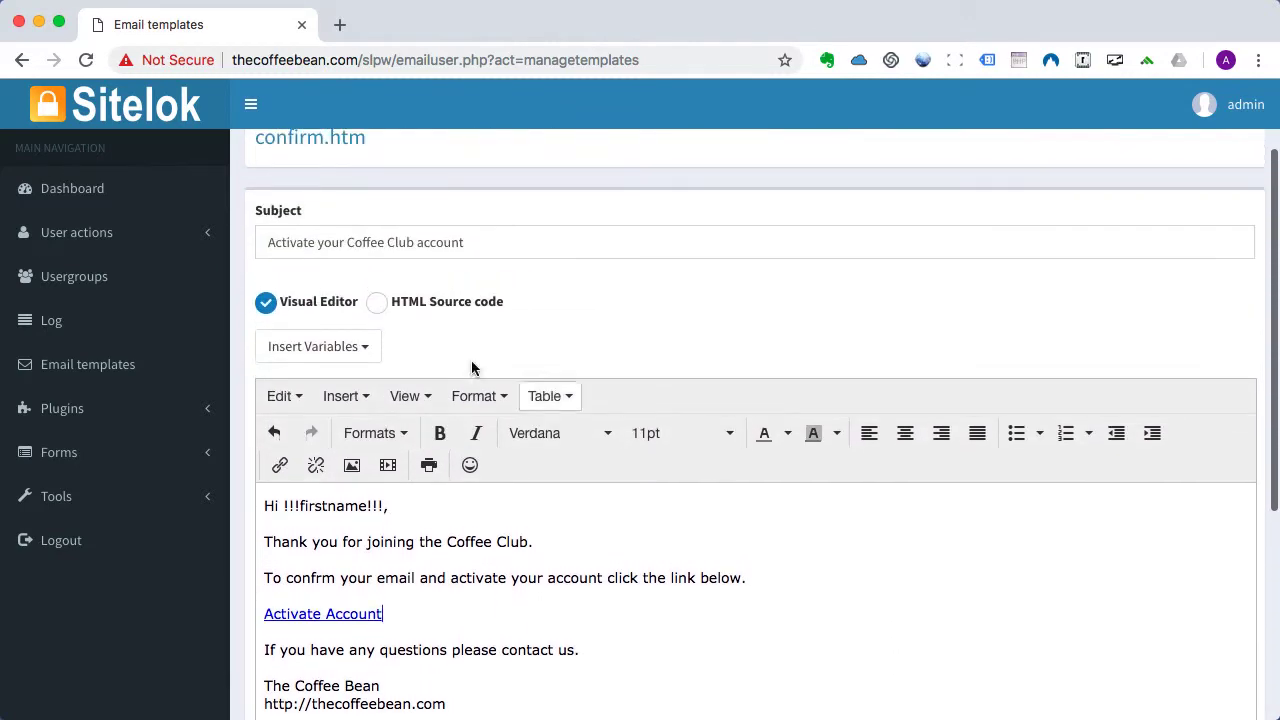
scroll(327, 277, "up", 2)
Save the confirm.htm email template.
left_click(397, 215)
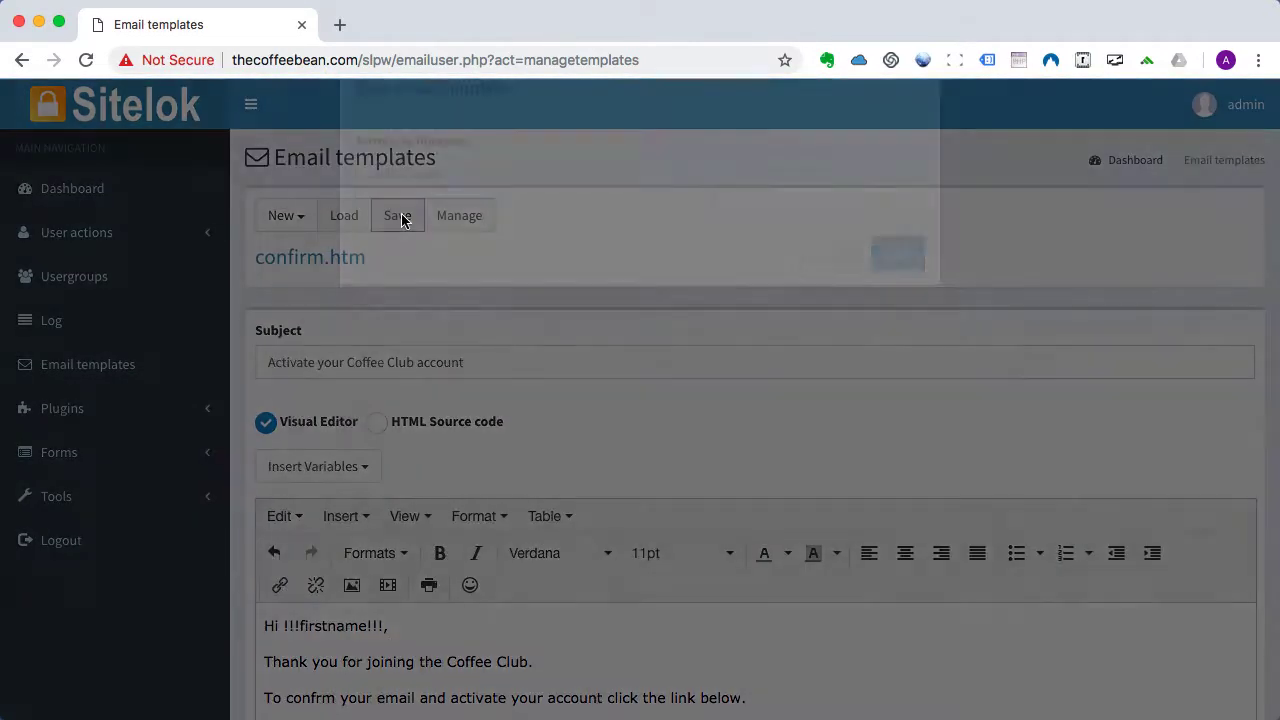
left_click(886, 305)
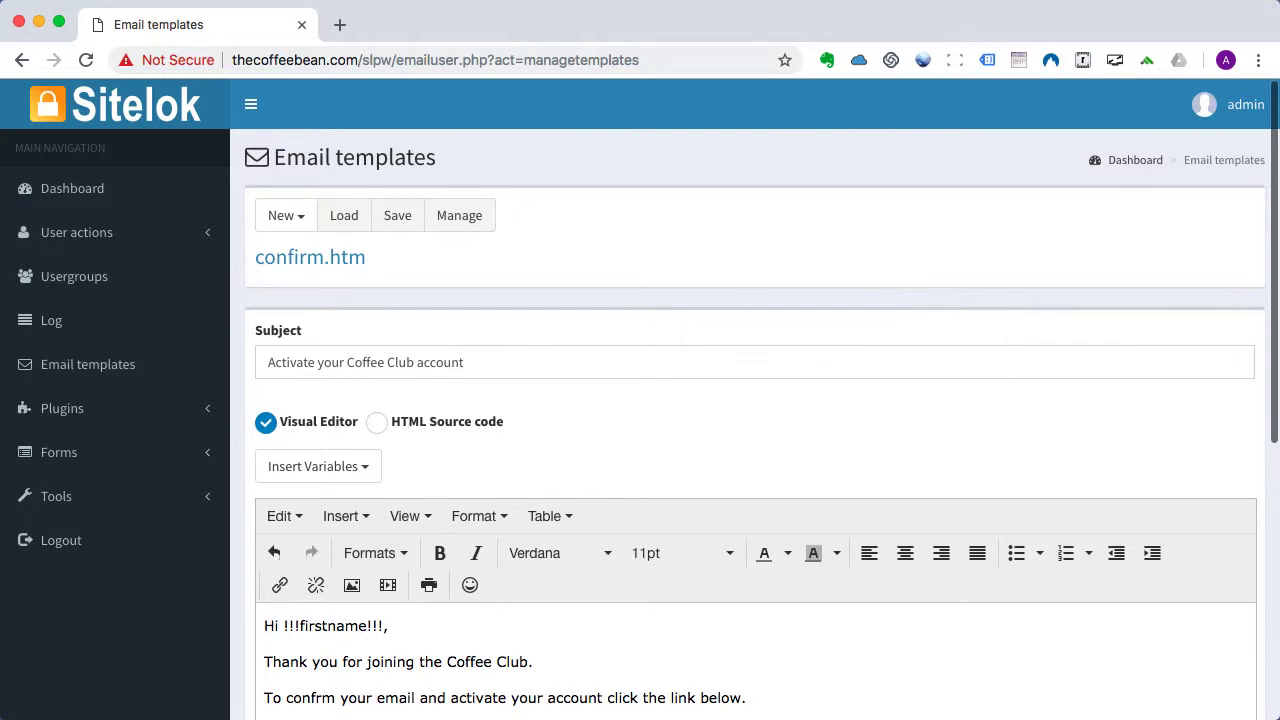
key("super+Tab")
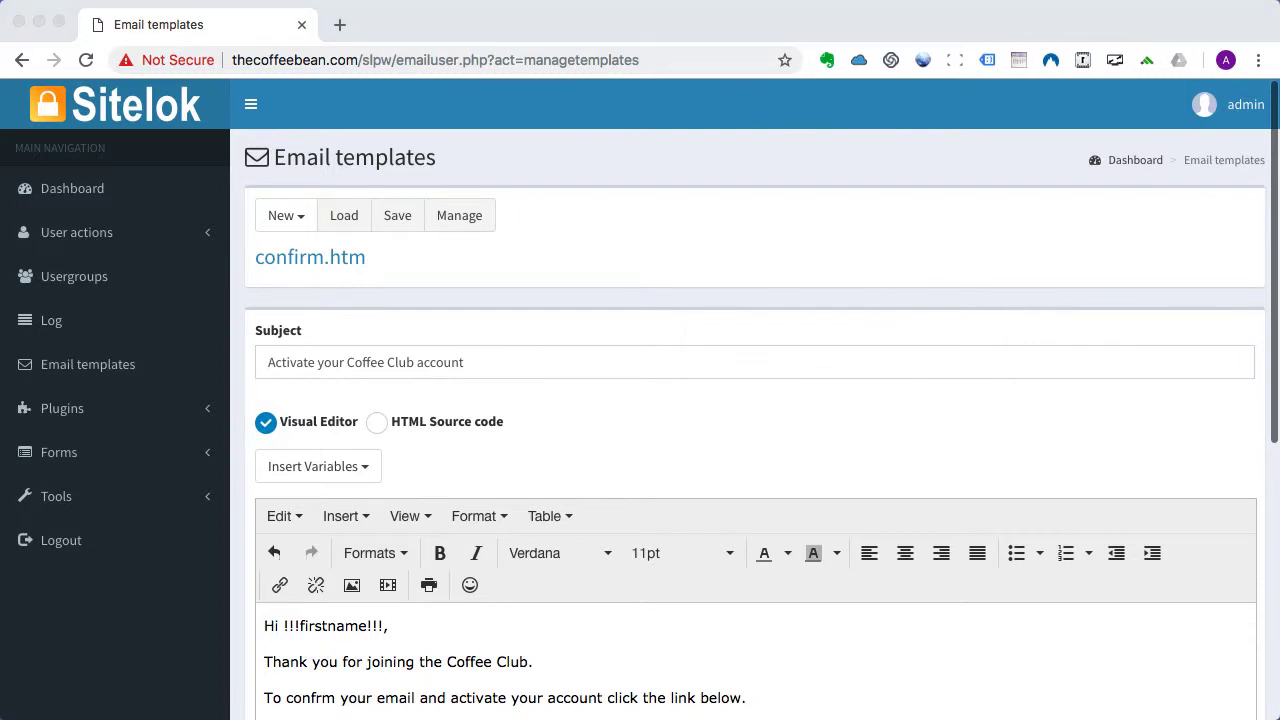
key("super+Tab")
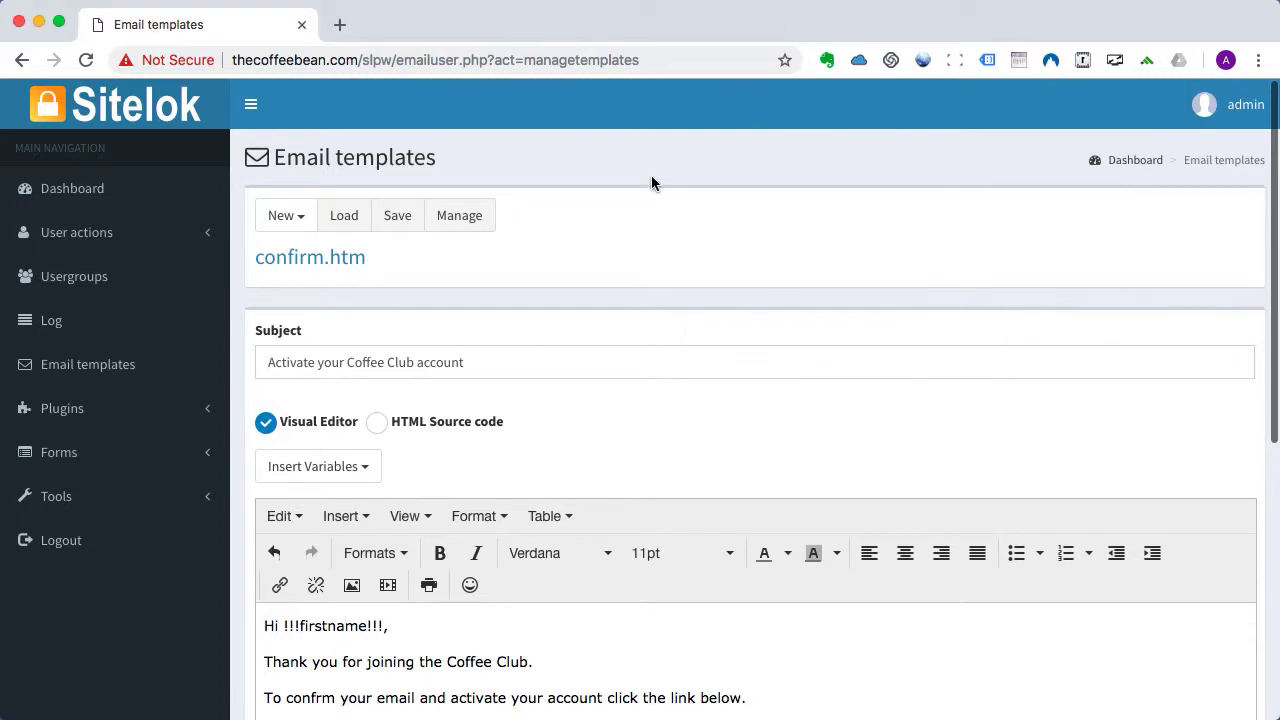
Generate the Sign Up form's Page Setup code for yoursite.com/folder/page.php and select it.
left_click(45, 456)
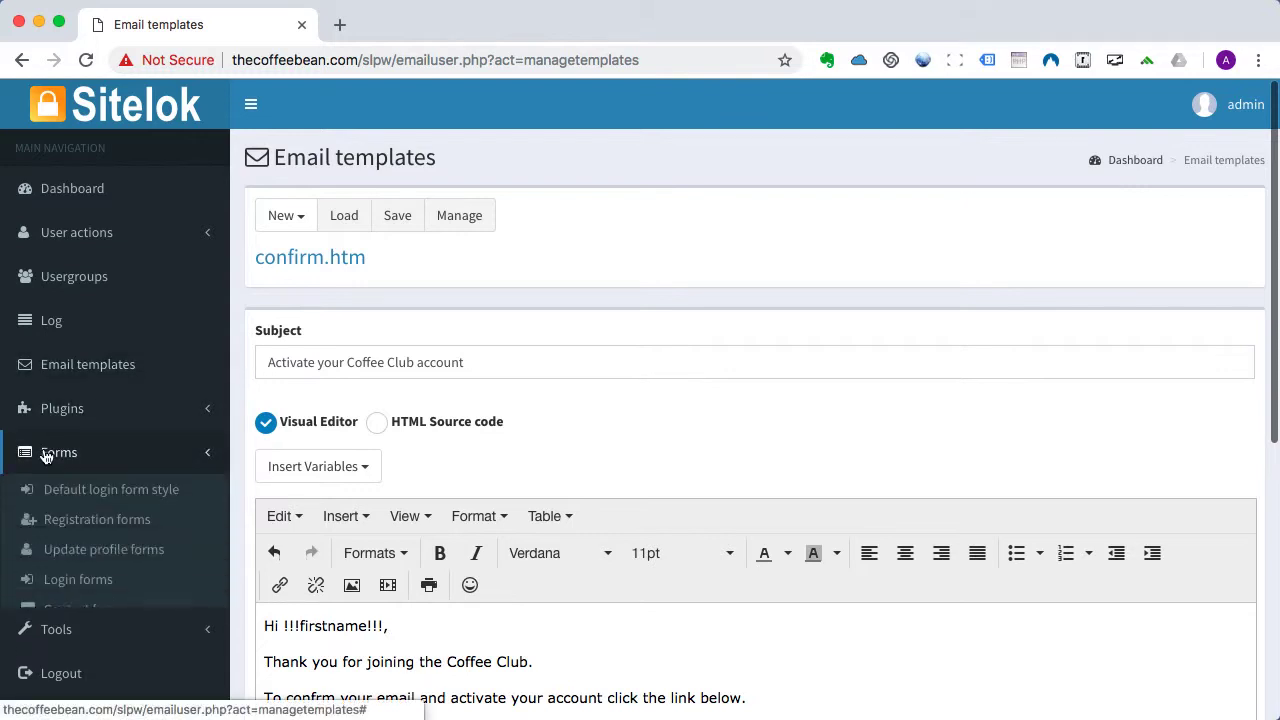
left_click(62, 522)
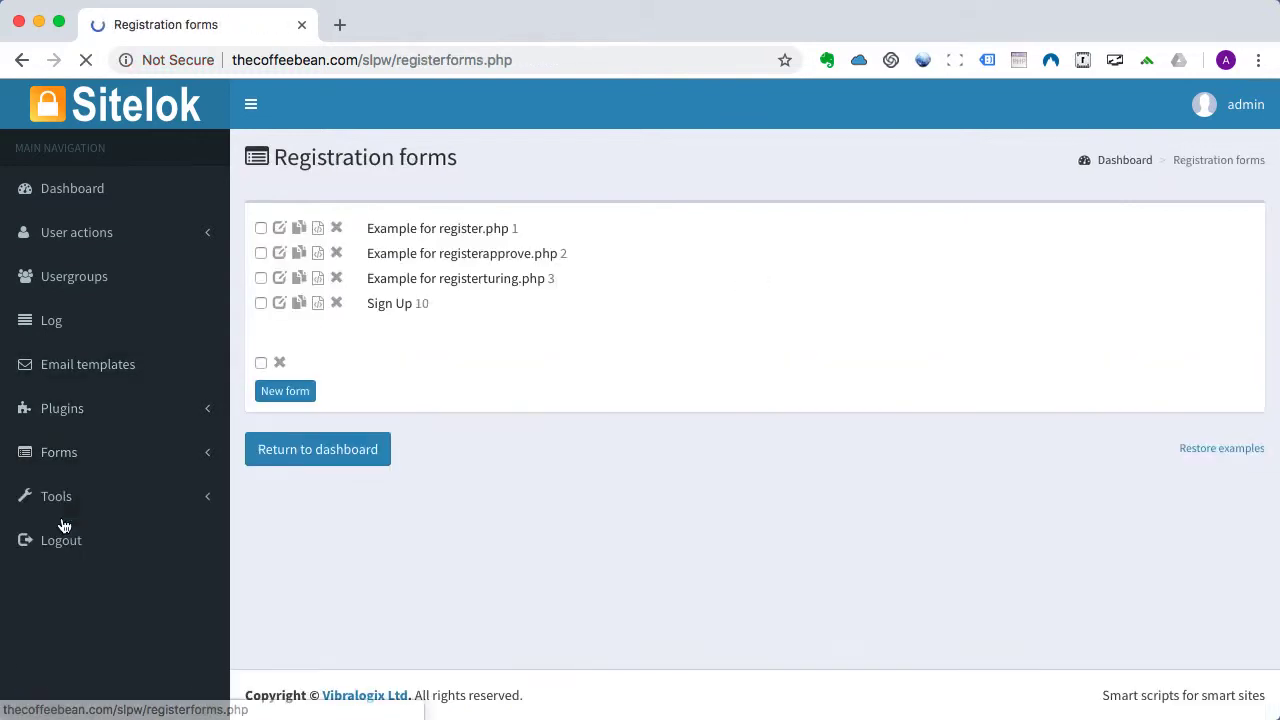
left_click(318, 304)
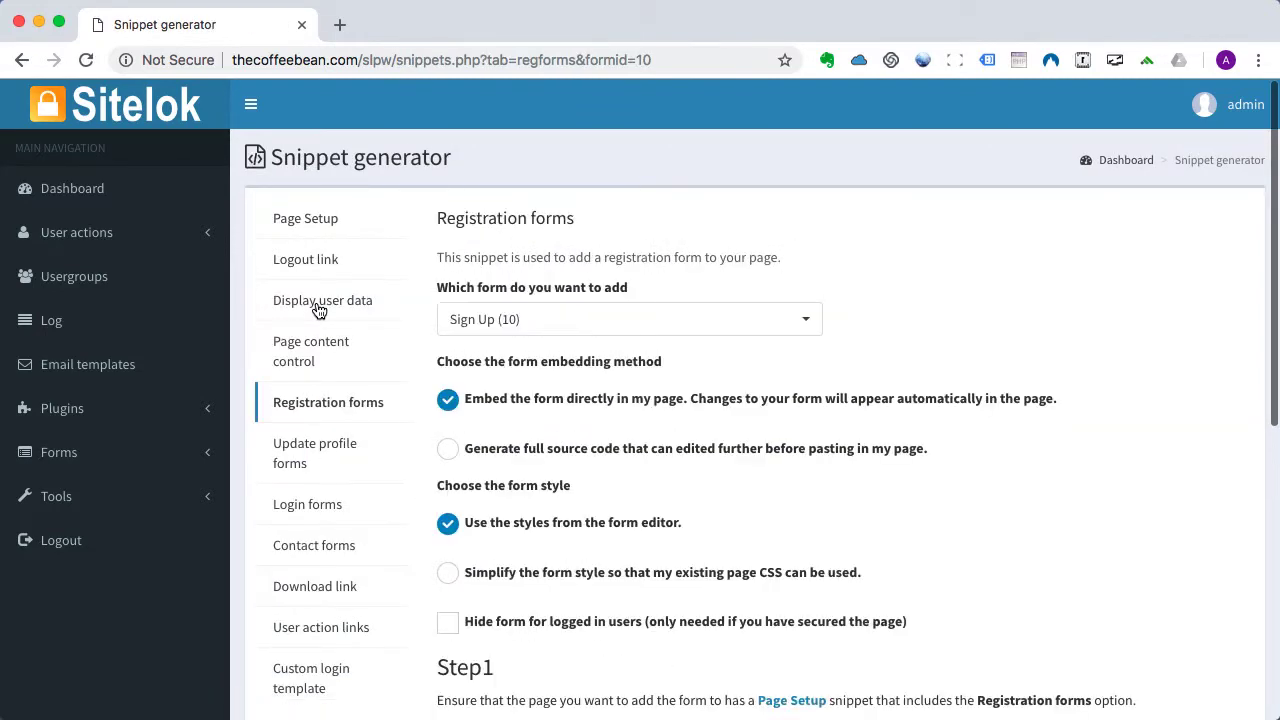
scroll(763, 497, "down", 4)
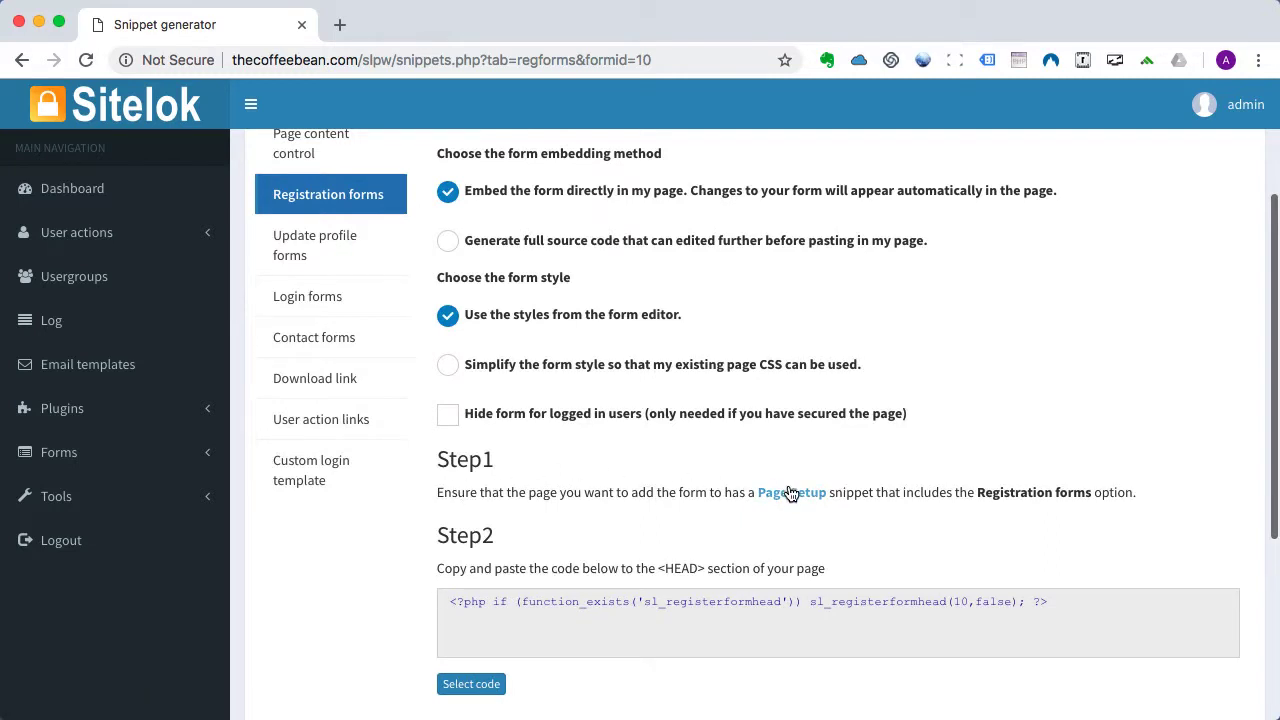
left_click(792, 494)
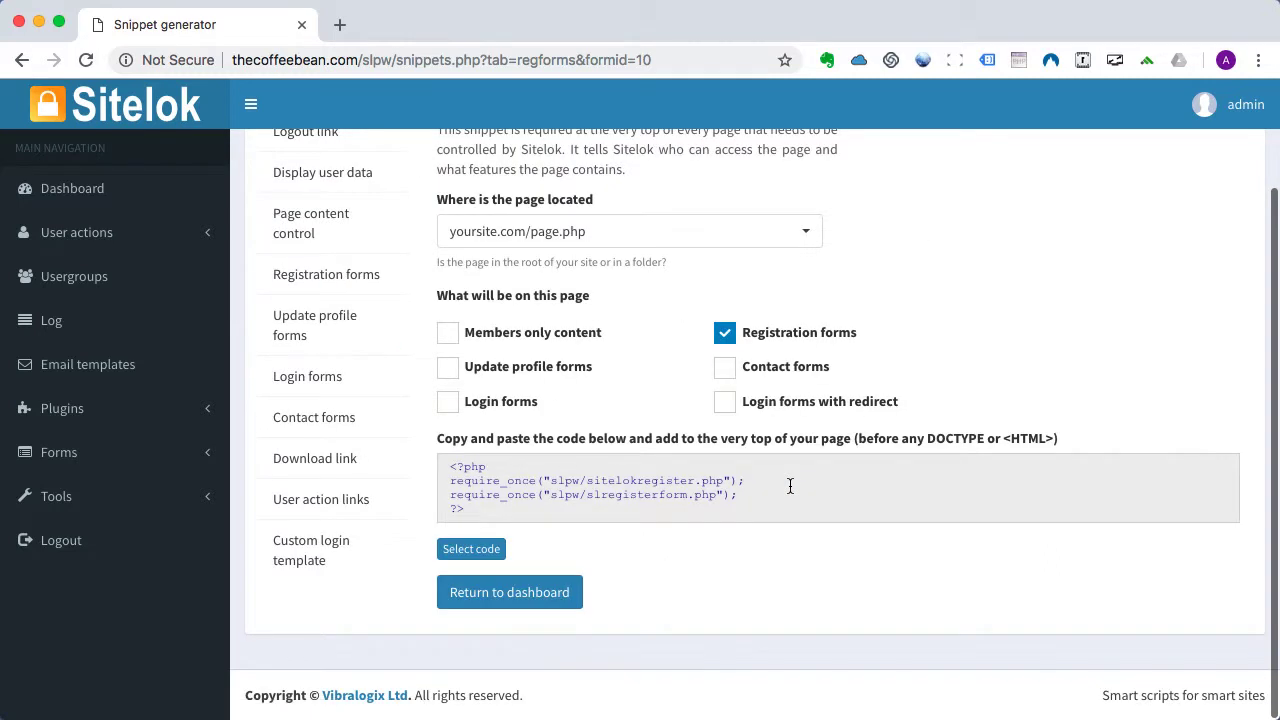
left_click(528, 235)
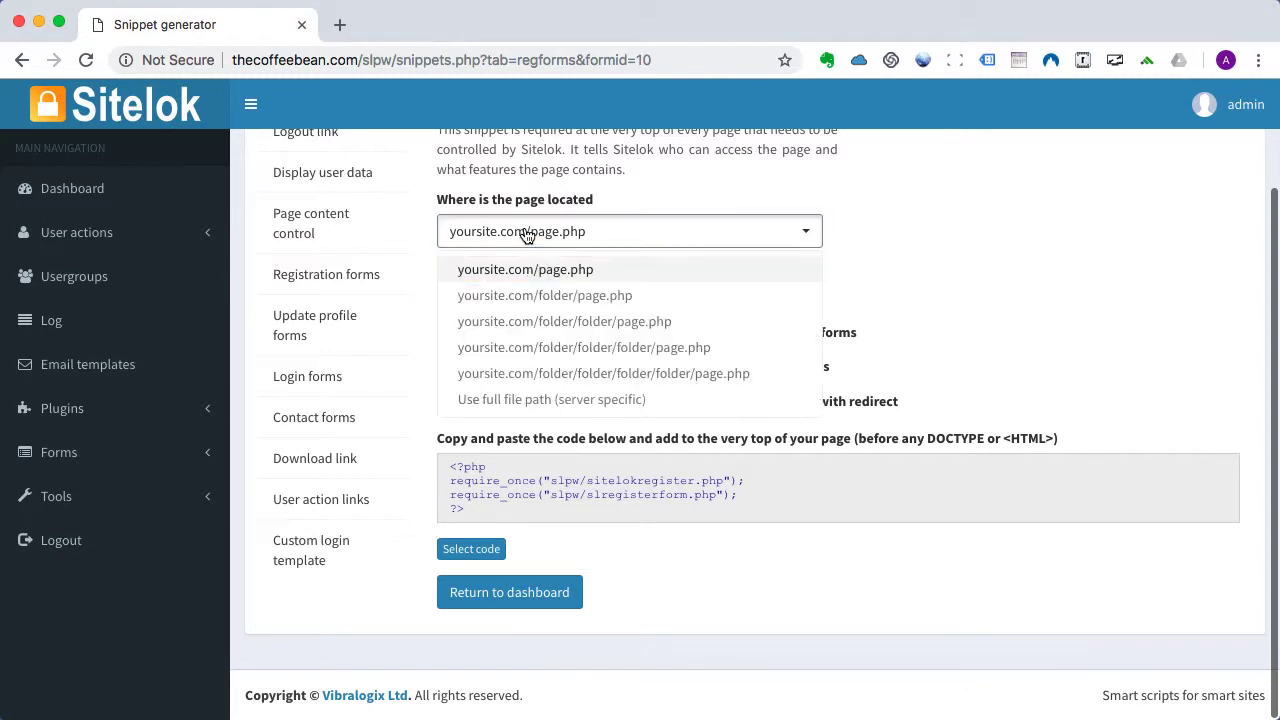
left_click(524, 297)
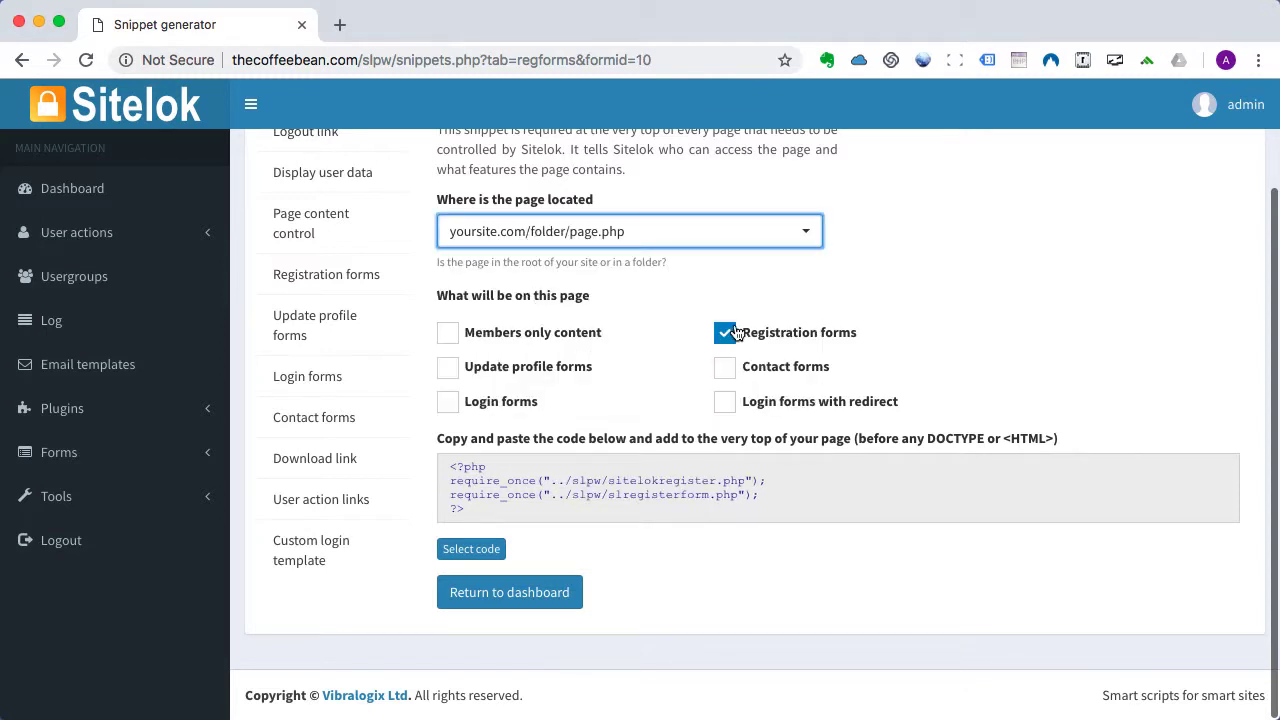
left_click(475, 553)
key("super+c")
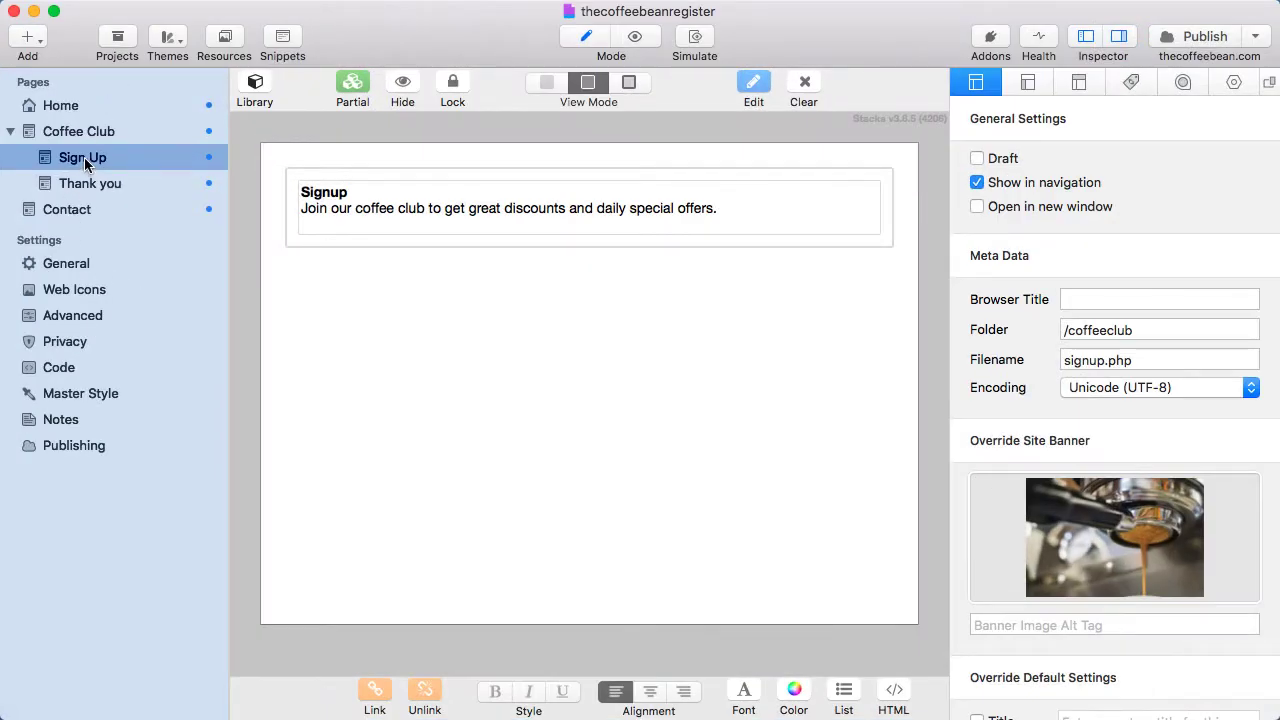
Paste the Sitelok require_once code into the Sign Up page's Prefix HTML code.
left_click(1078, 84)
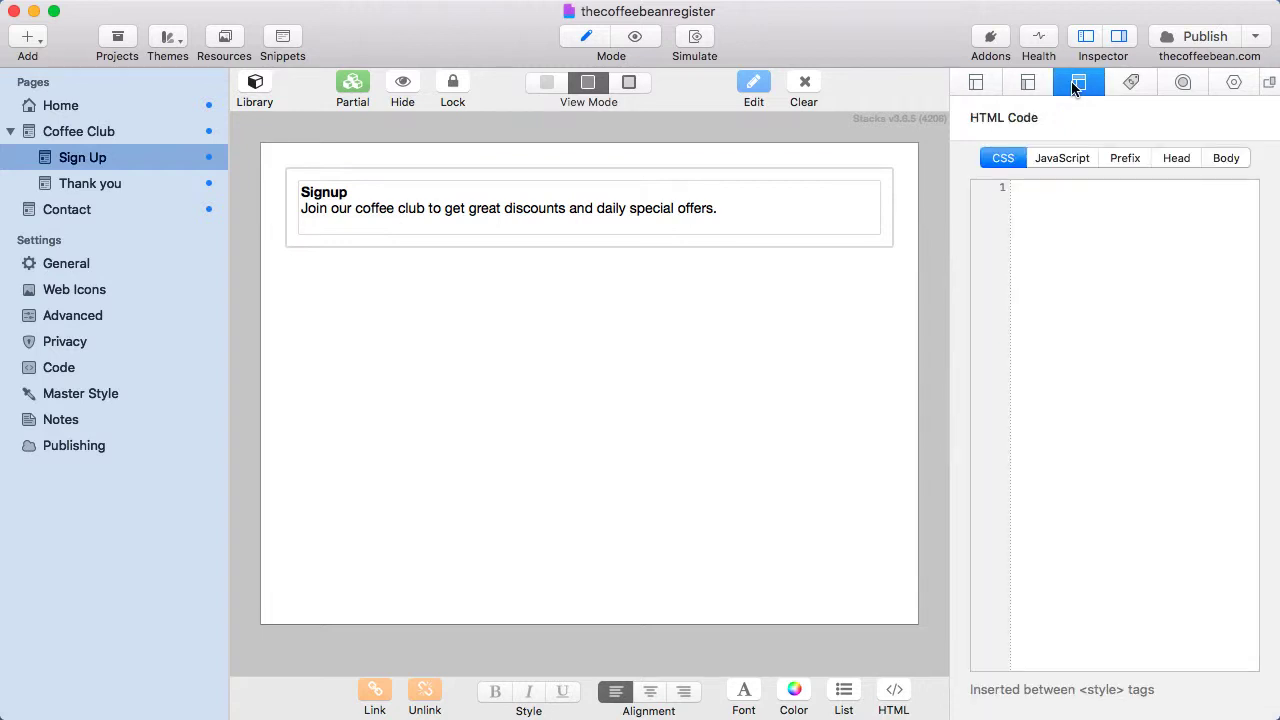
left_click(1122, 160)
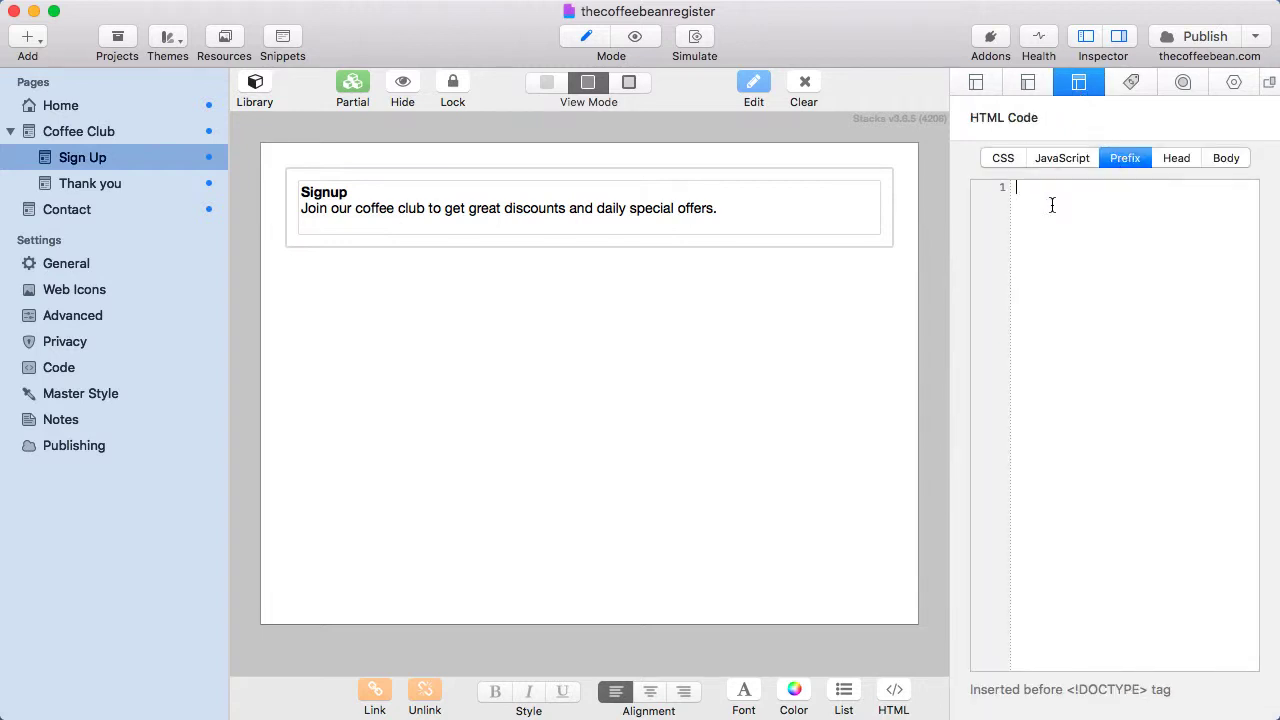
key("super+v")
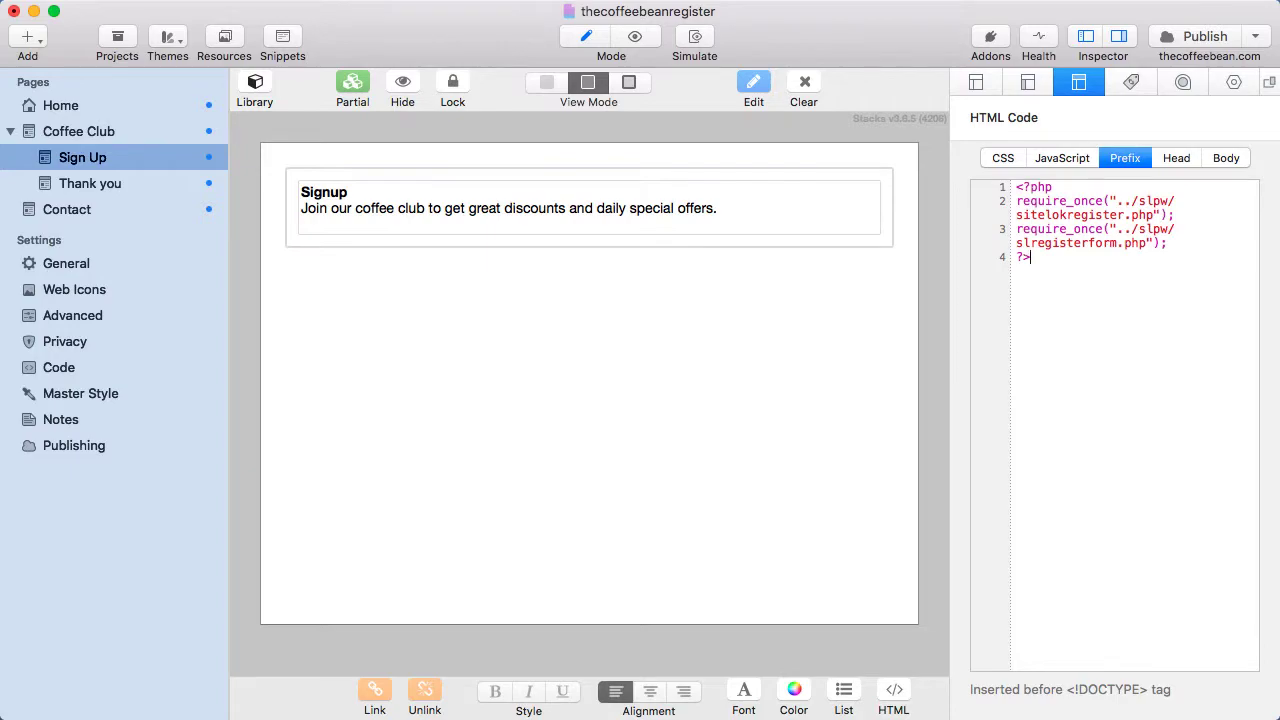
key("super+Tab")
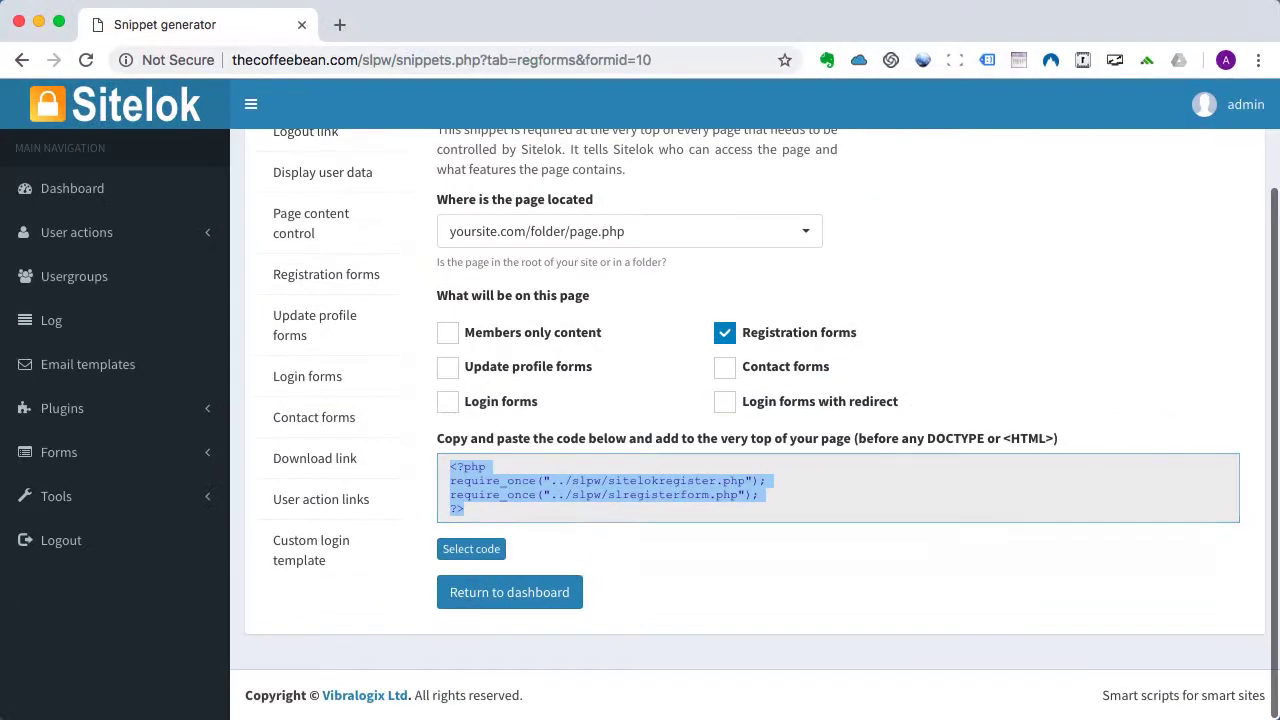
Select the Sign Up form's Step 2 head-section code in the Registration forms snippets.
left_click(298, 277)
scroll(560, 485, "down", 3)
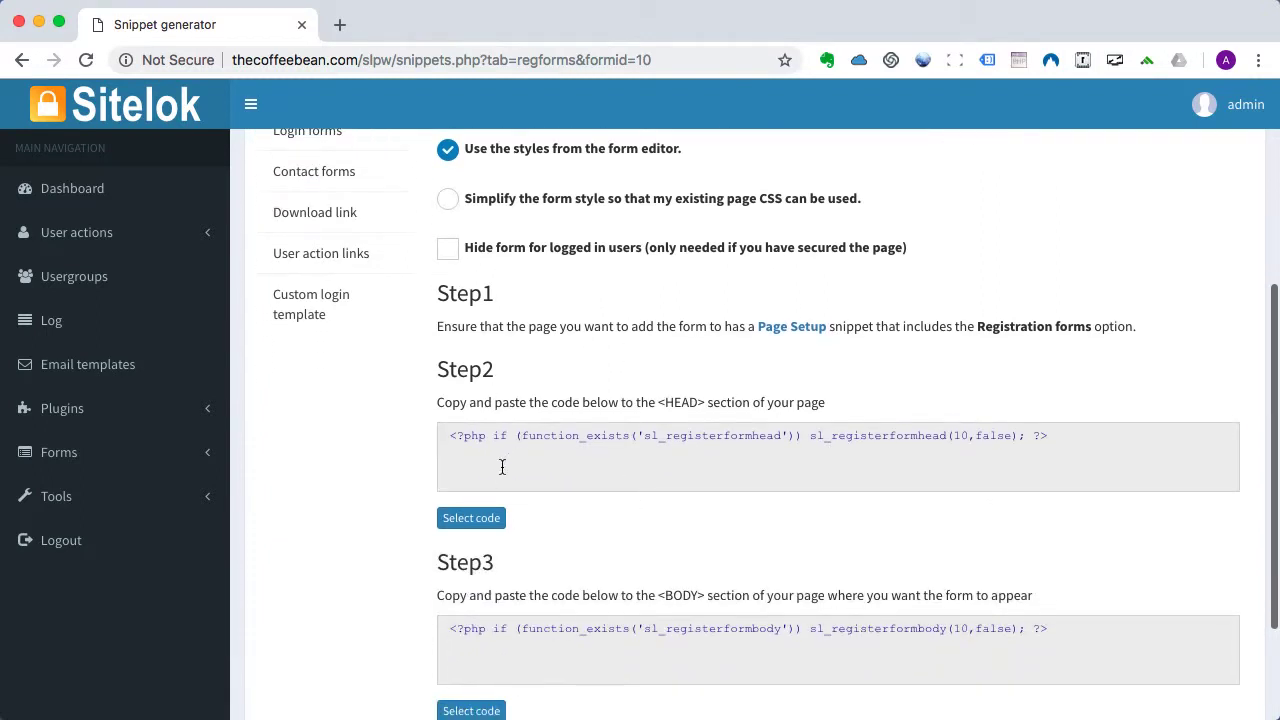
left_click(471, 518)
key("super+c")
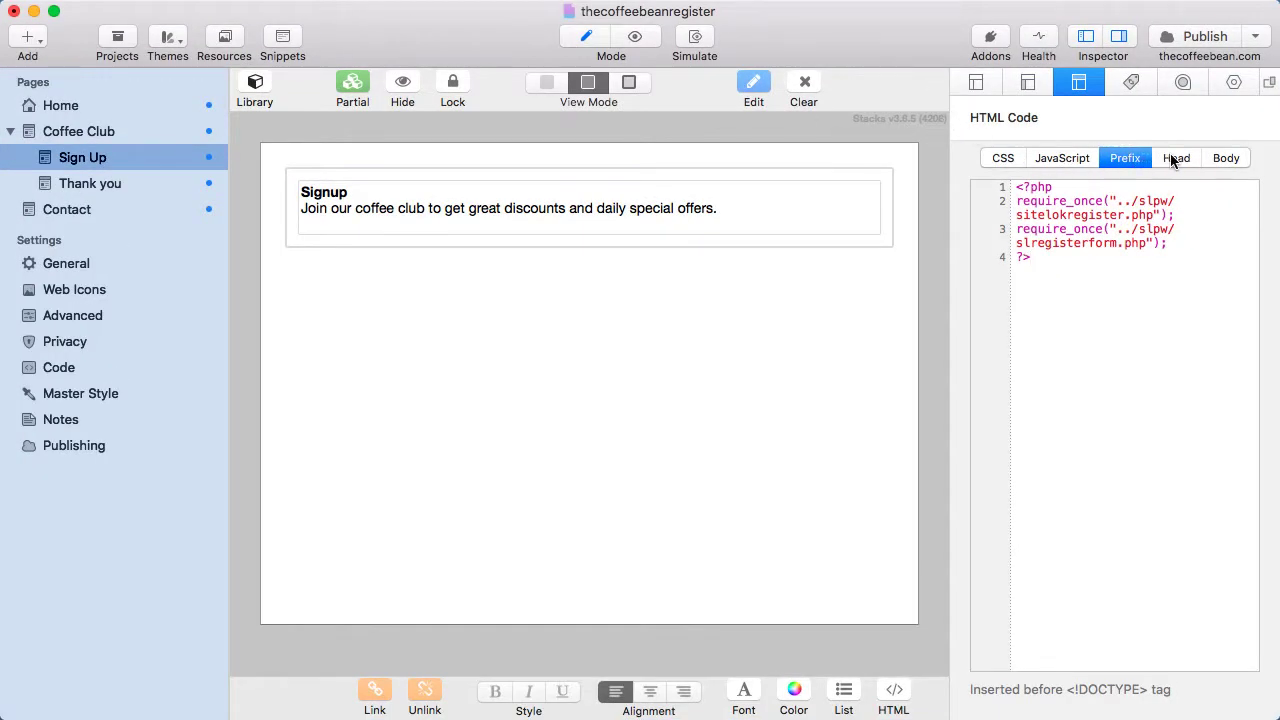
Paste the sl_registerformhead(10,false) line into the Sign Up page's Head code.
left_click(1178, 160)
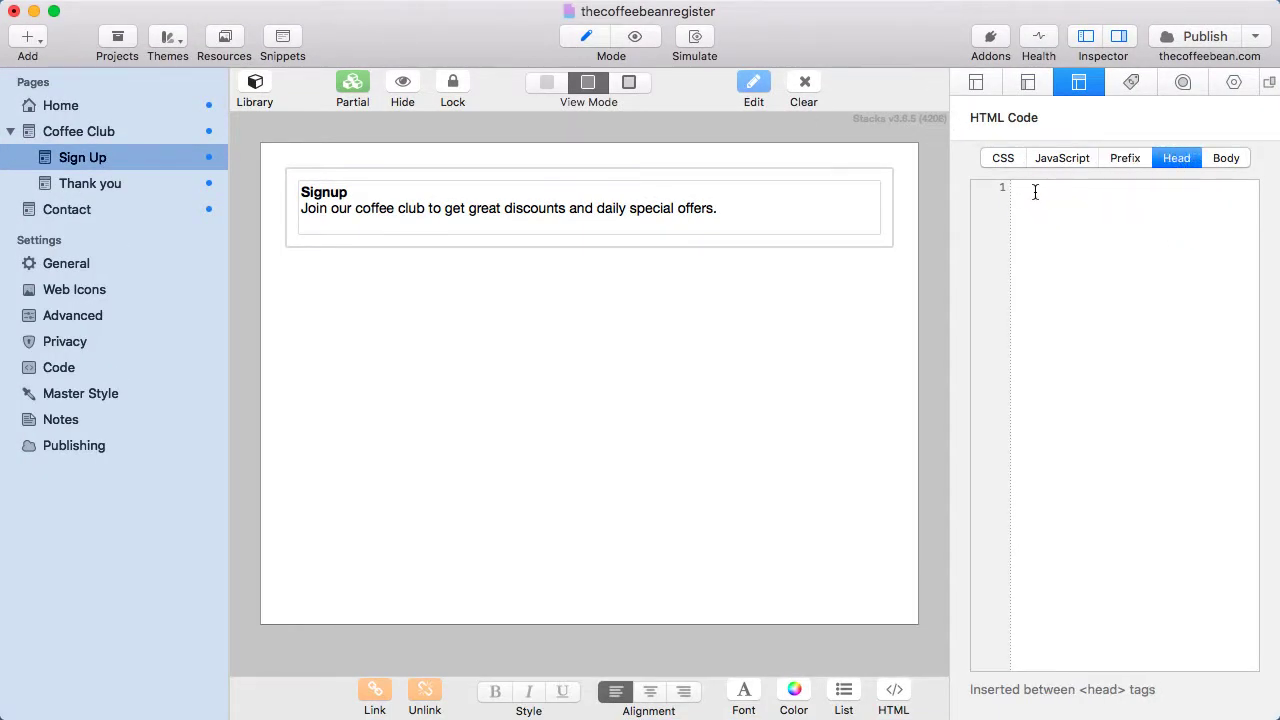
key("super+v")
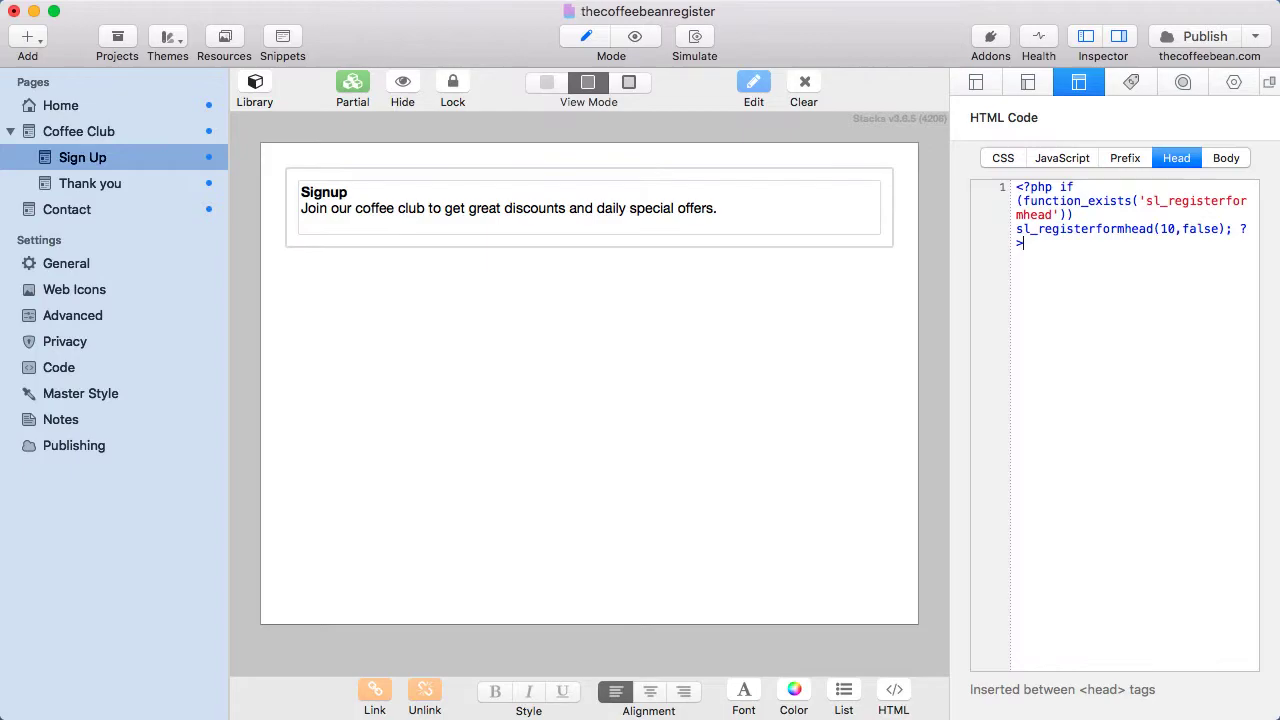
key("super+Tab")
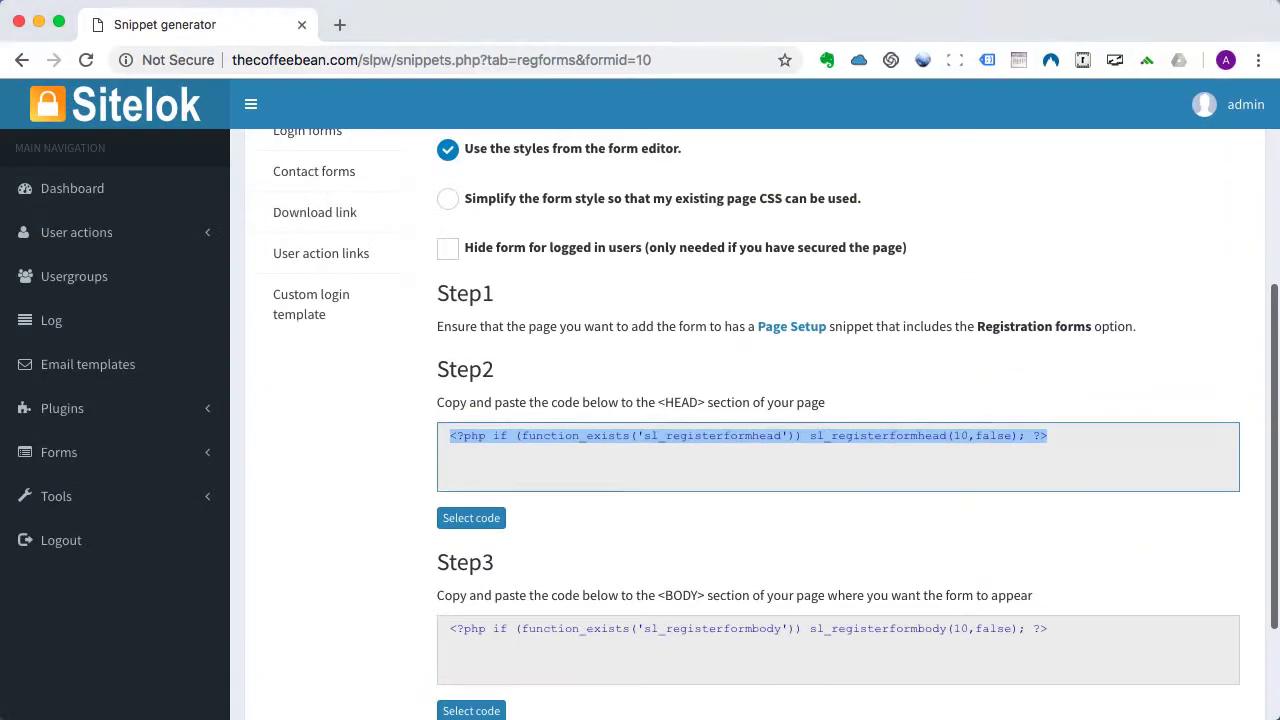
Select and copy the Step 3 body-section code, then return to RapidWeaver.
scroll(404, 546, "down", 3)
left_click(472, 562)
key("super+c")
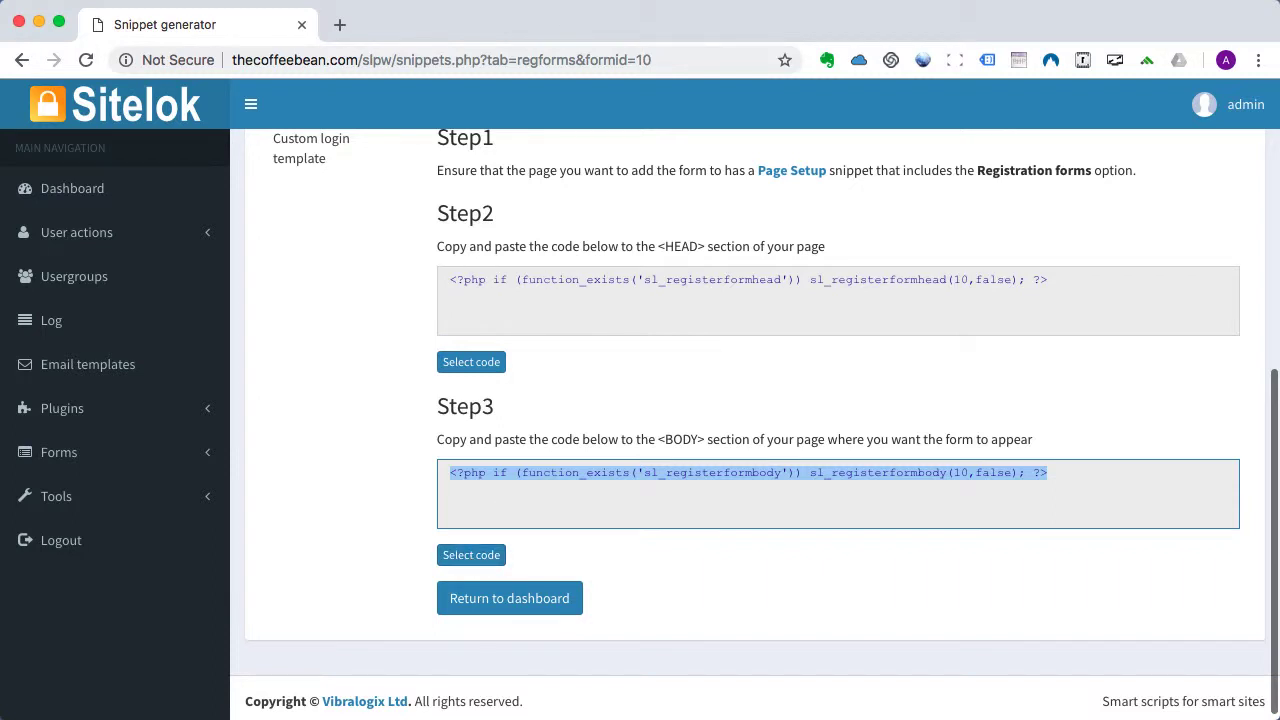
key("super+Tab")
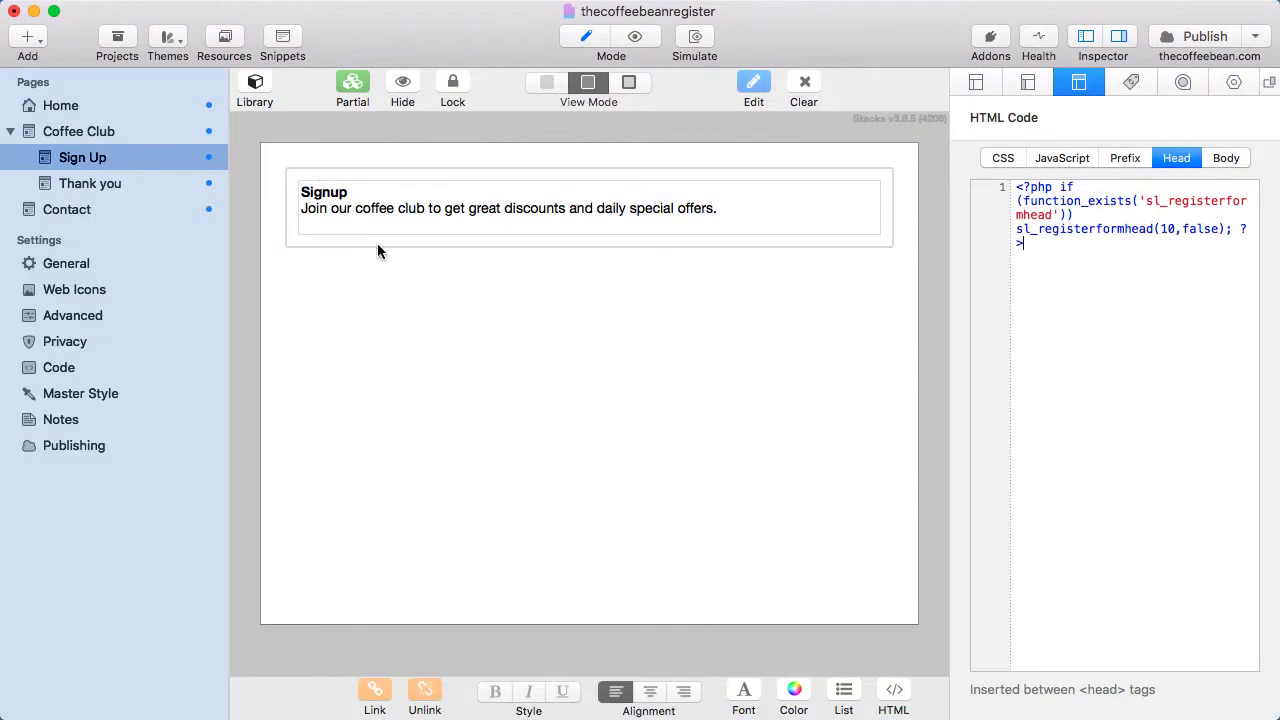
Add an HTML stack below the Signup text on the Sign Up page.
left_click(255, 87)
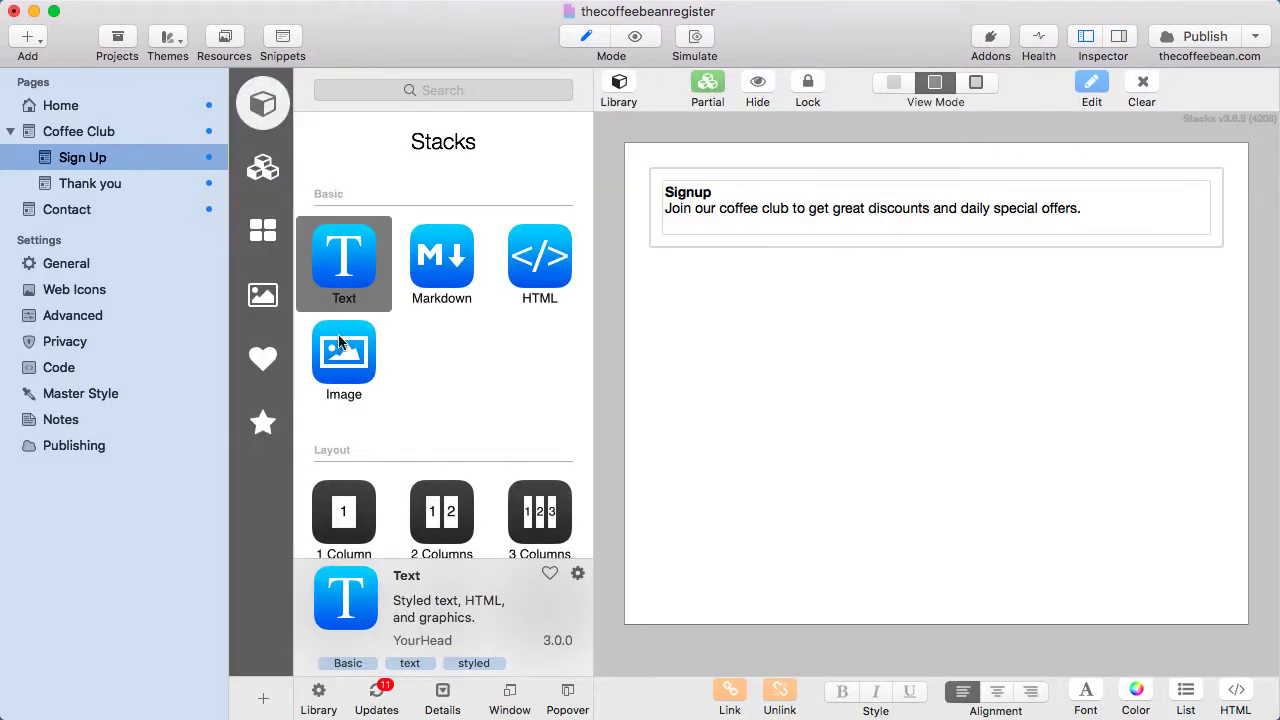
left_click_drag(552, 268, 751, 271)
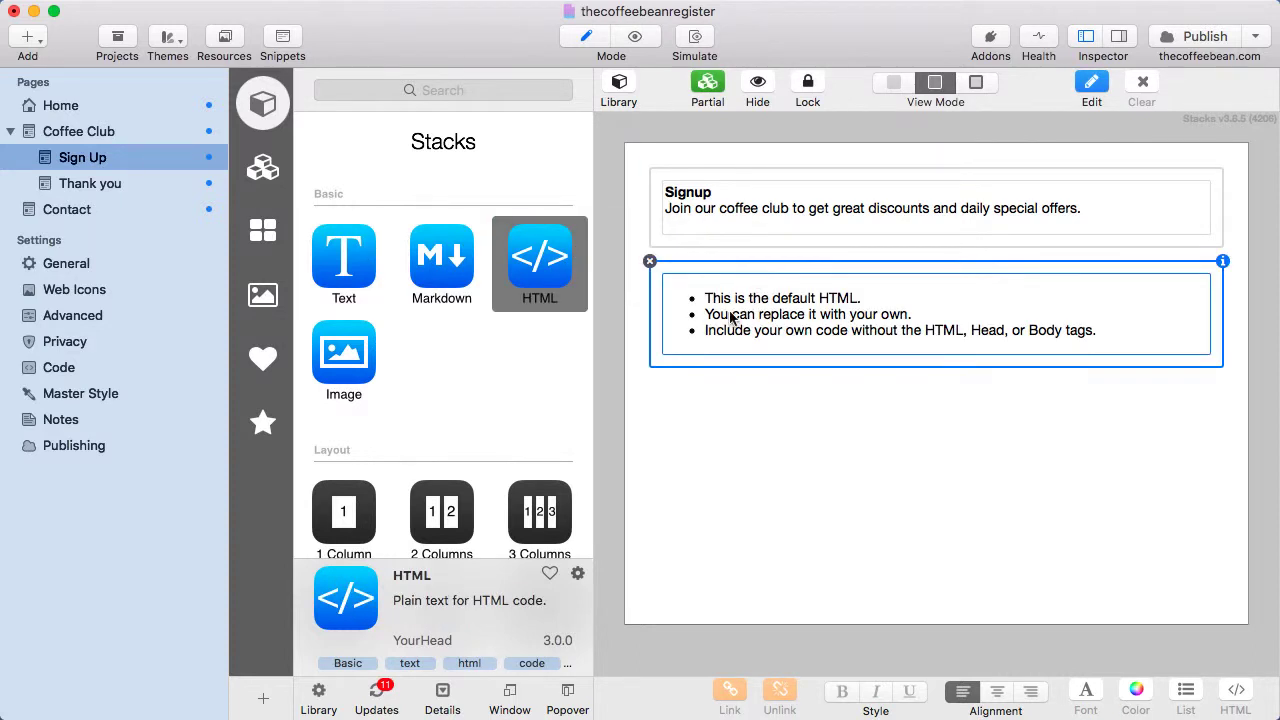
double_click(729, 314)
Replace the stack's default list code with the sl_registerformbody PHP line and publish the site.
left_click_drag(673, 306, 789, 386)
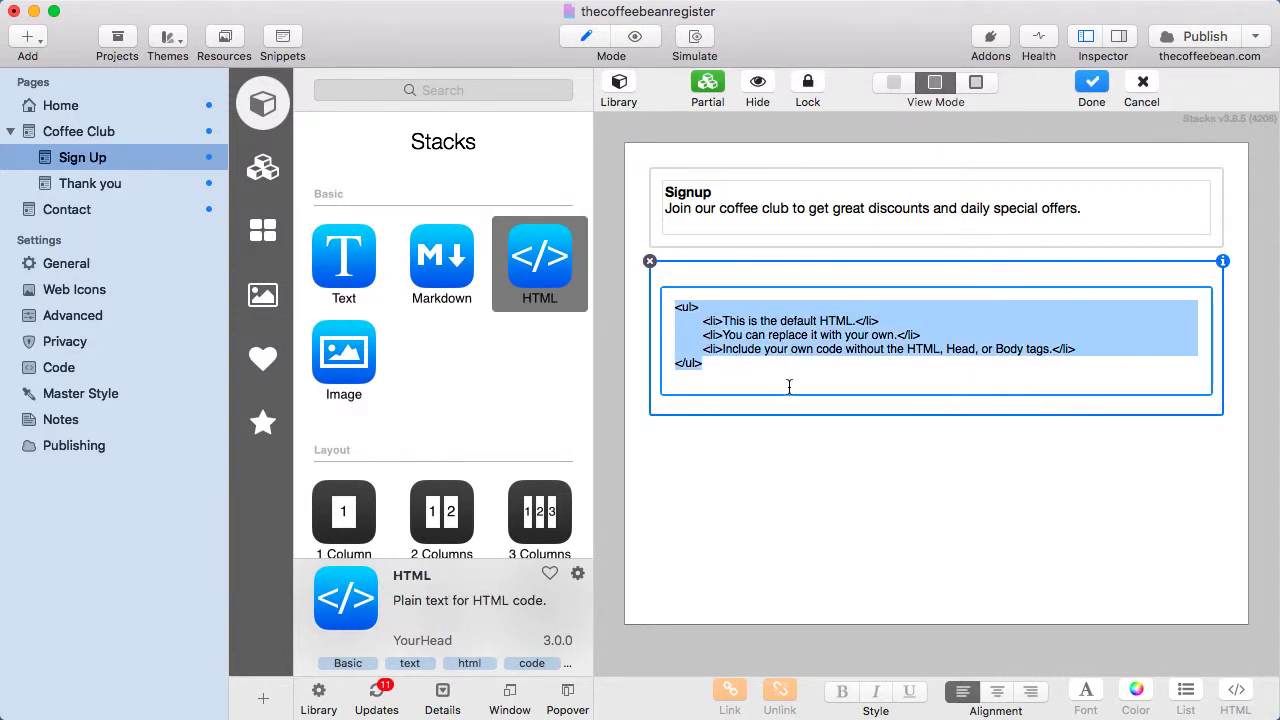
key("BackSpace")
key("super+v")
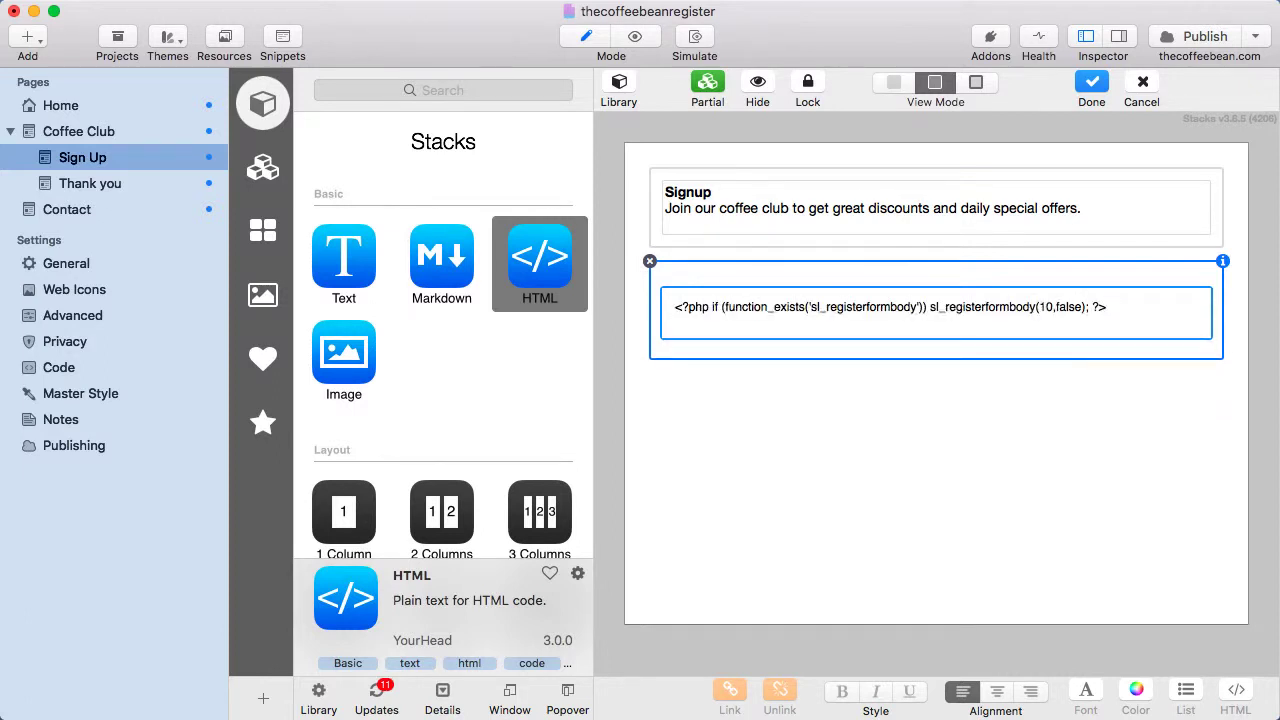
left_click(953, 575)
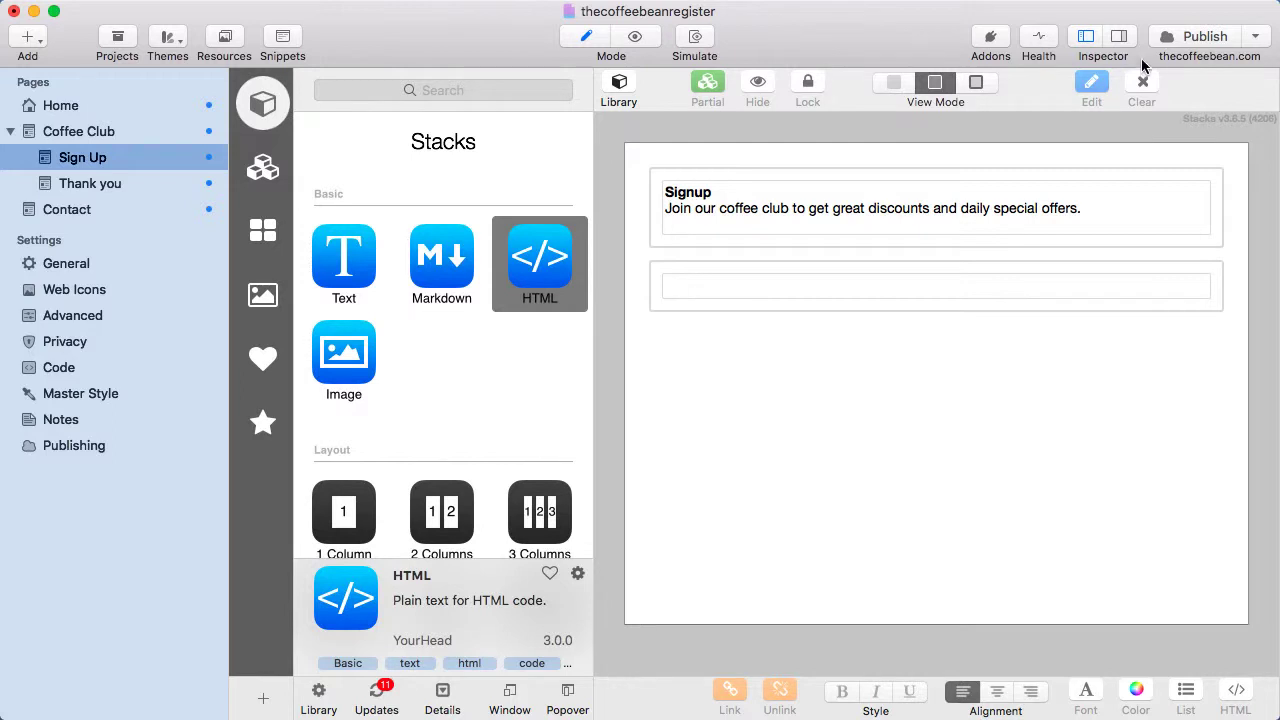
left_click(1205, 37)
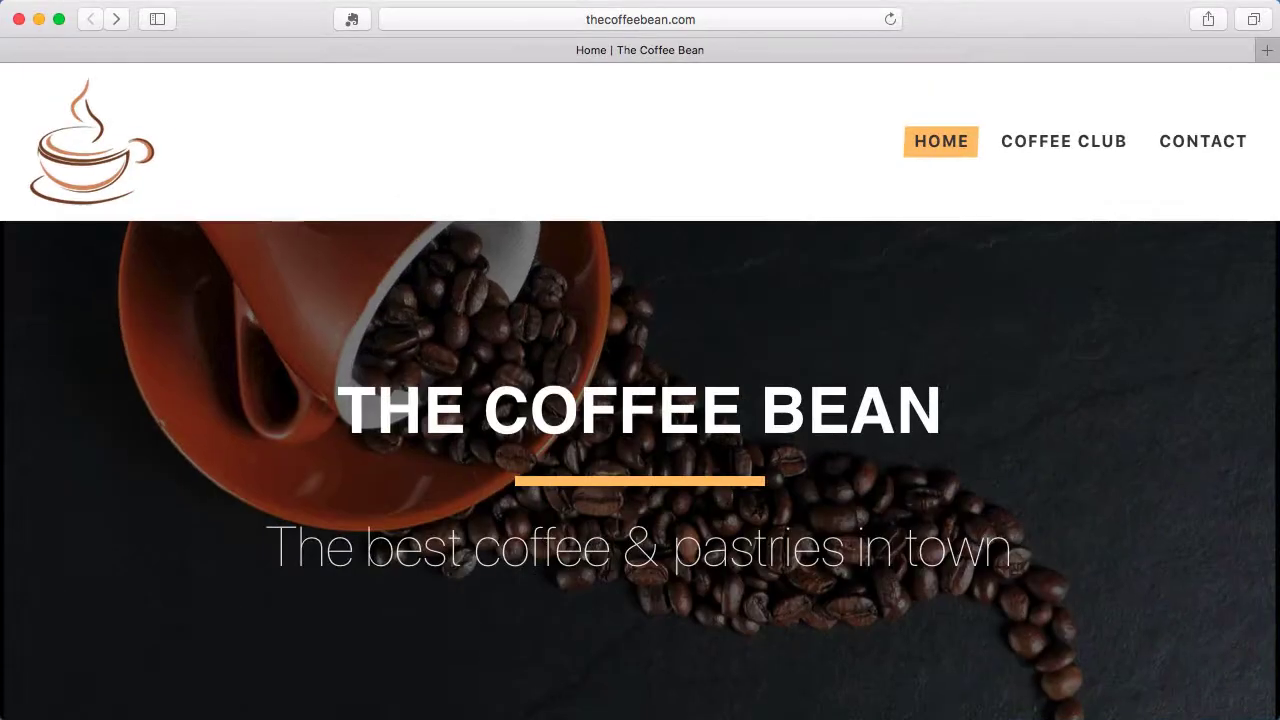
Reload the live site and enter the new member's full name and e-mail on the Sign Up form.
left_click(889, 18)
mouse_move(1025, 146)
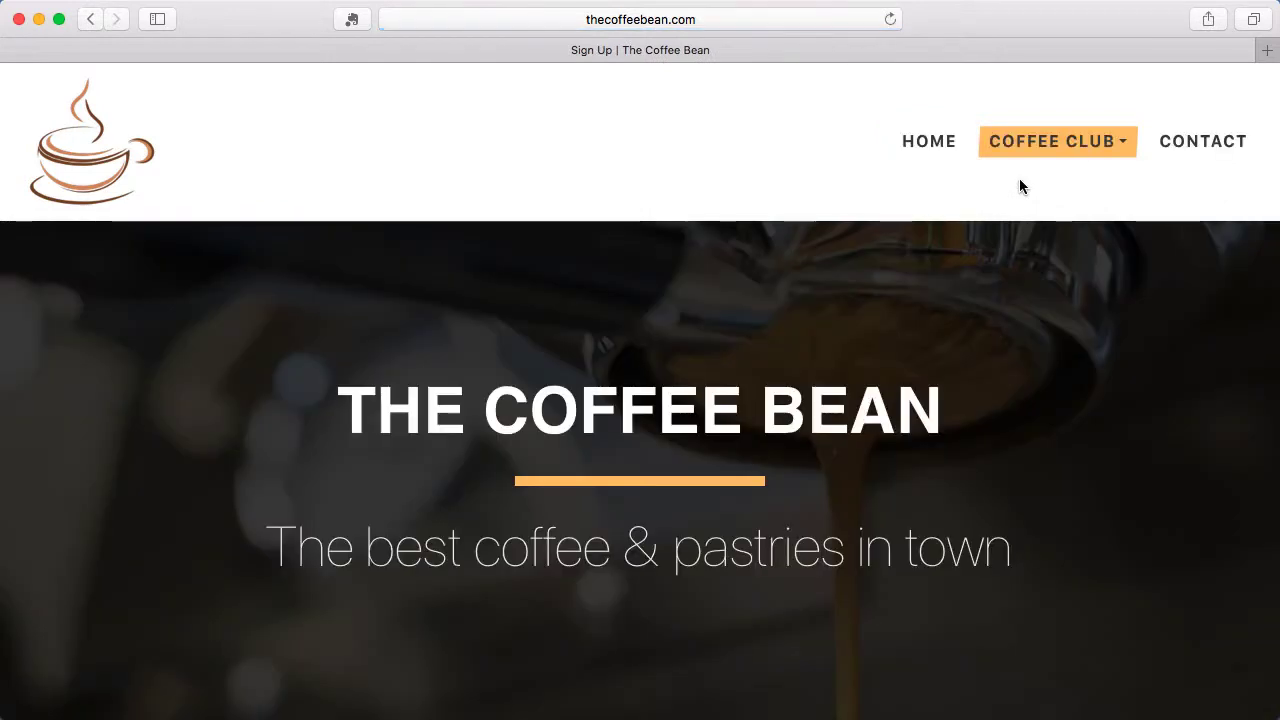
scroll(923, 420, "down", 5)
scroll(924, 419, "down", 3)
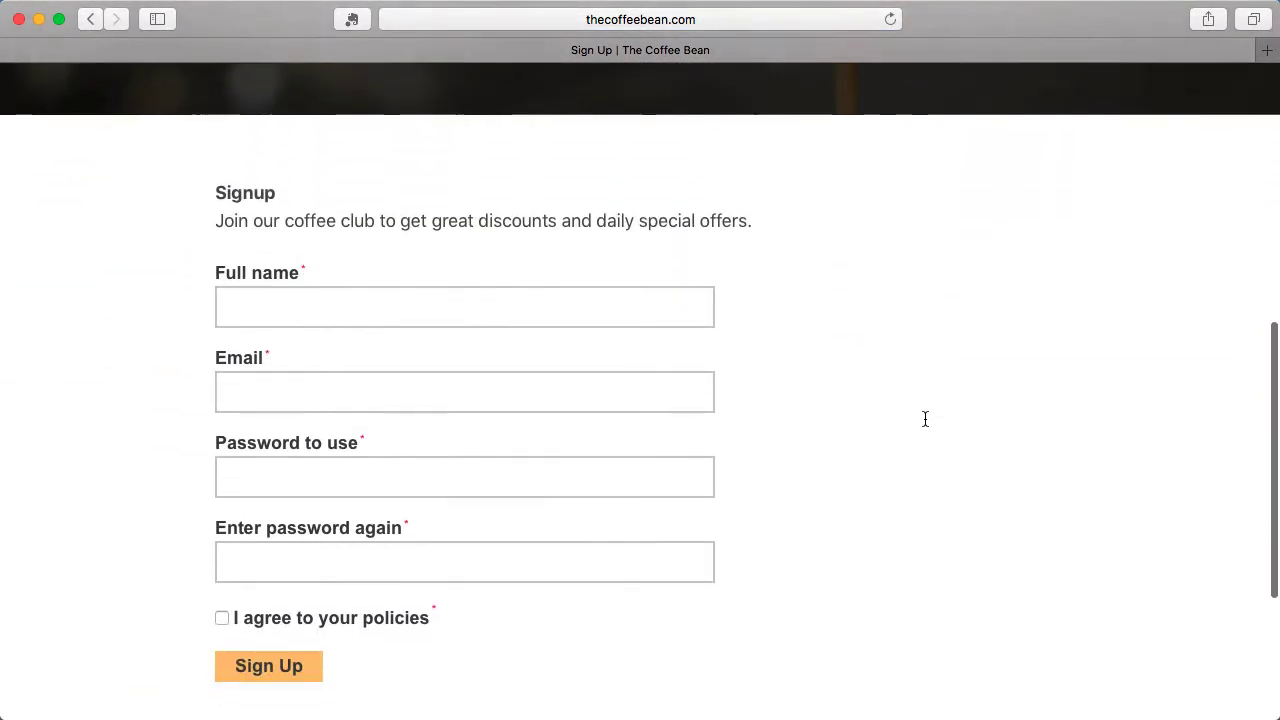
left_click(263, 270)
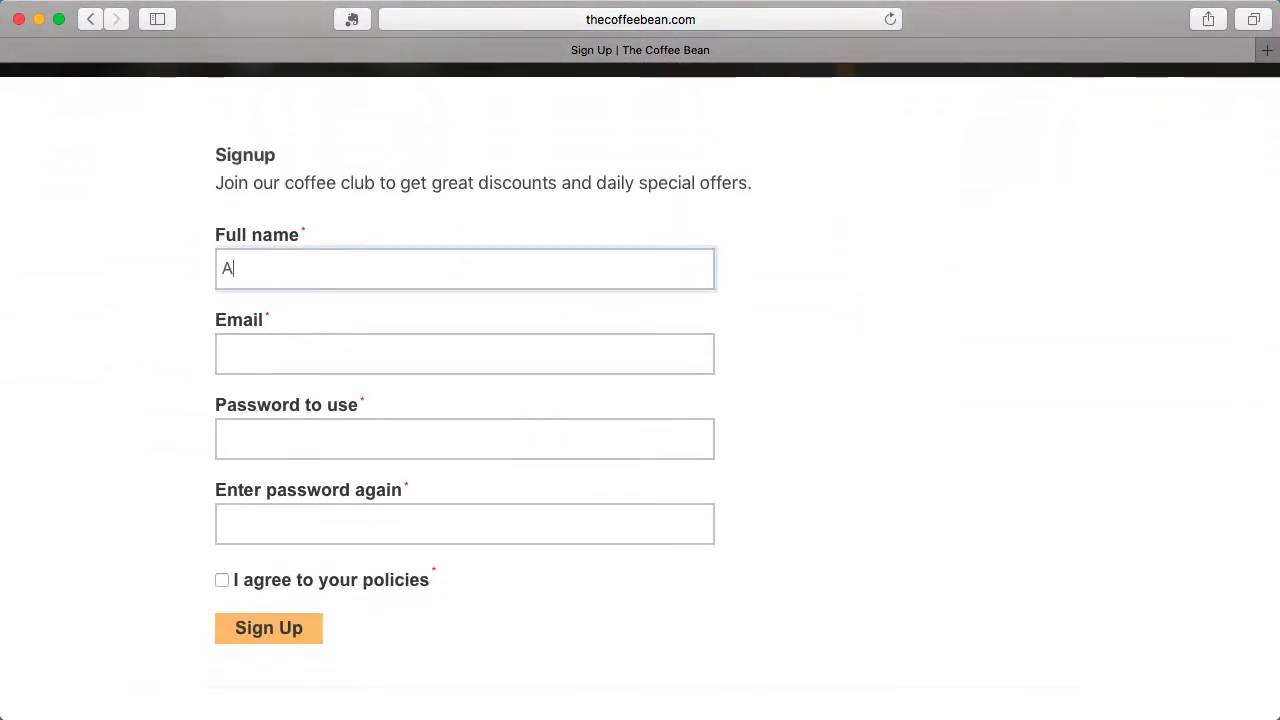
key("Tab")
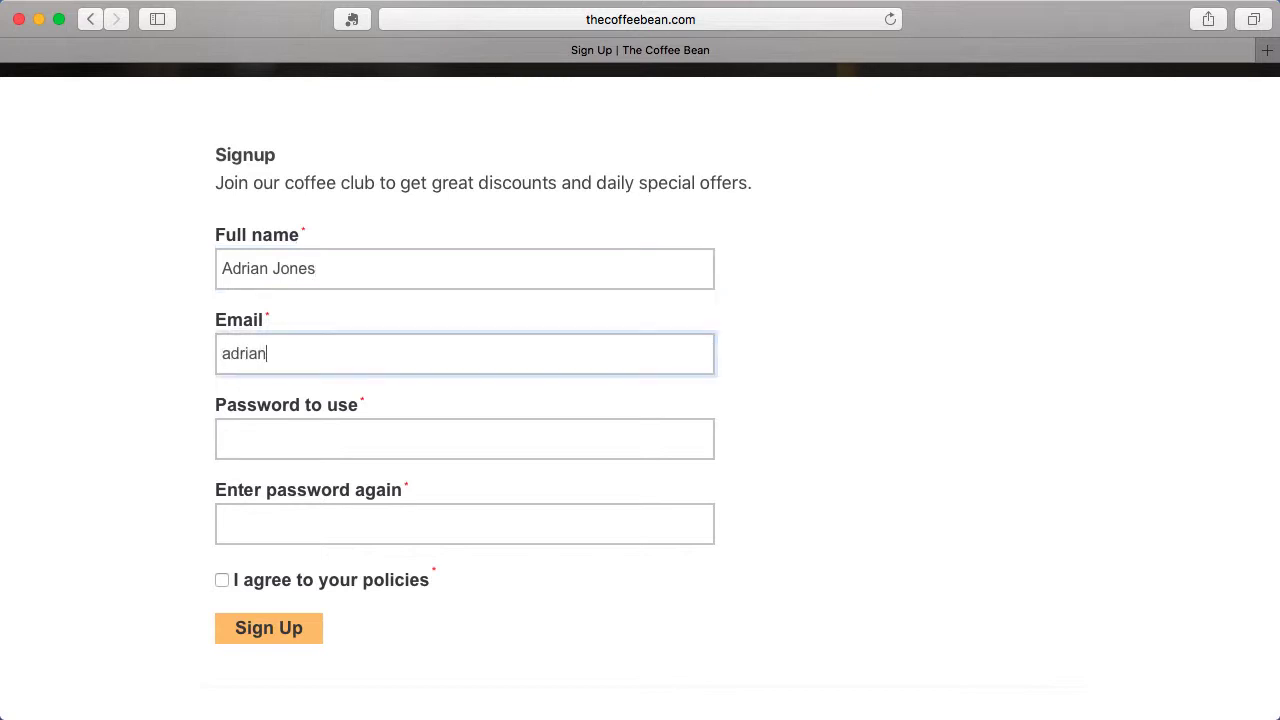
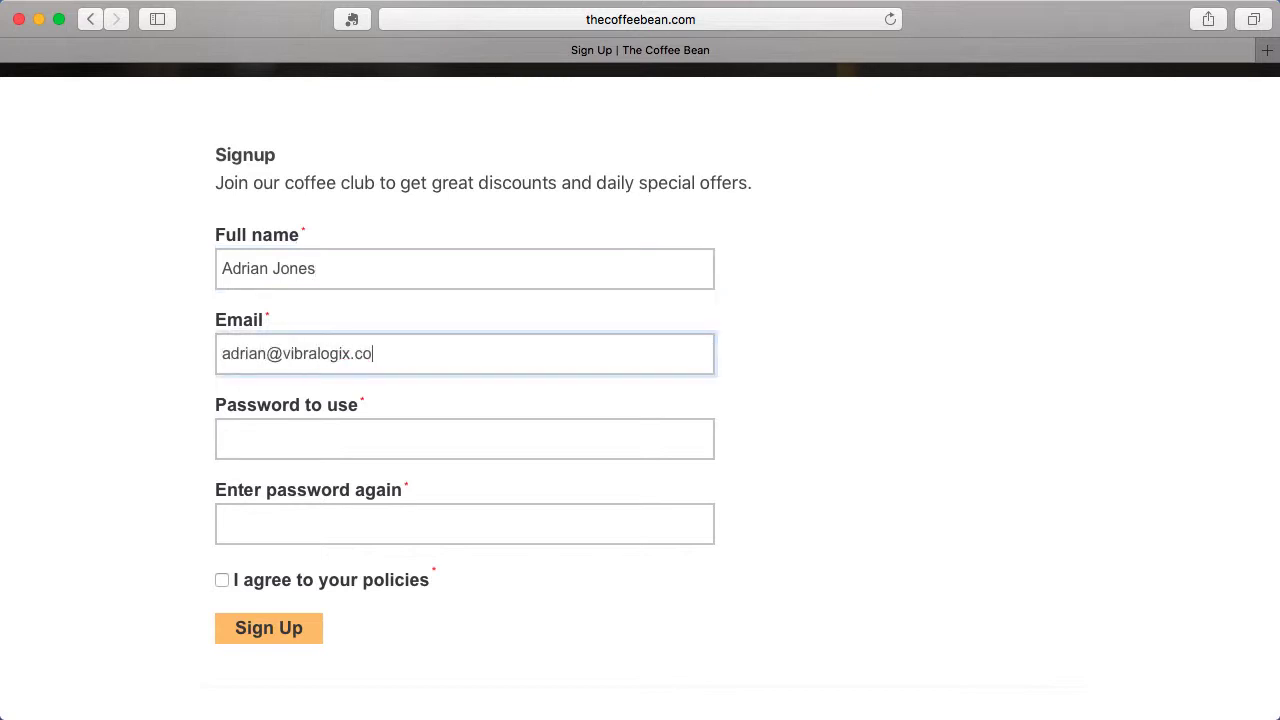
key("Tab")
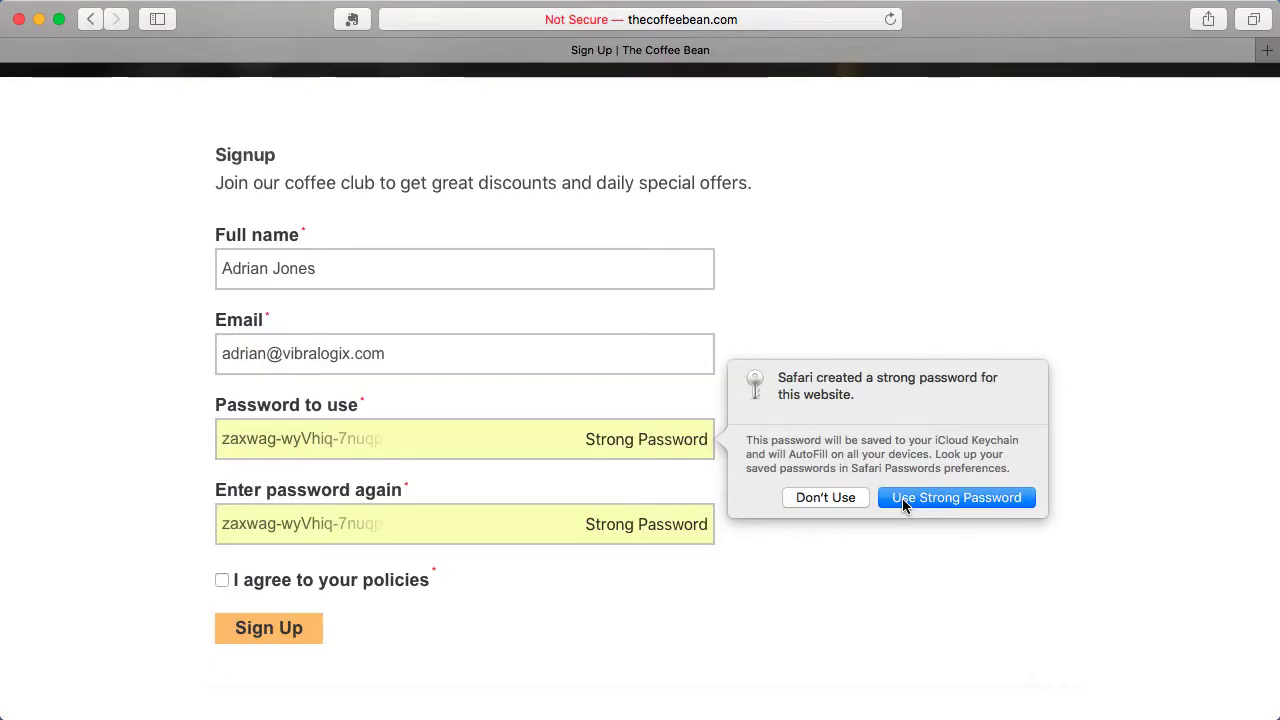
Use the suggested strong password, agree to the policies, submit, and save the password to keychain.
left_click(903, 503)
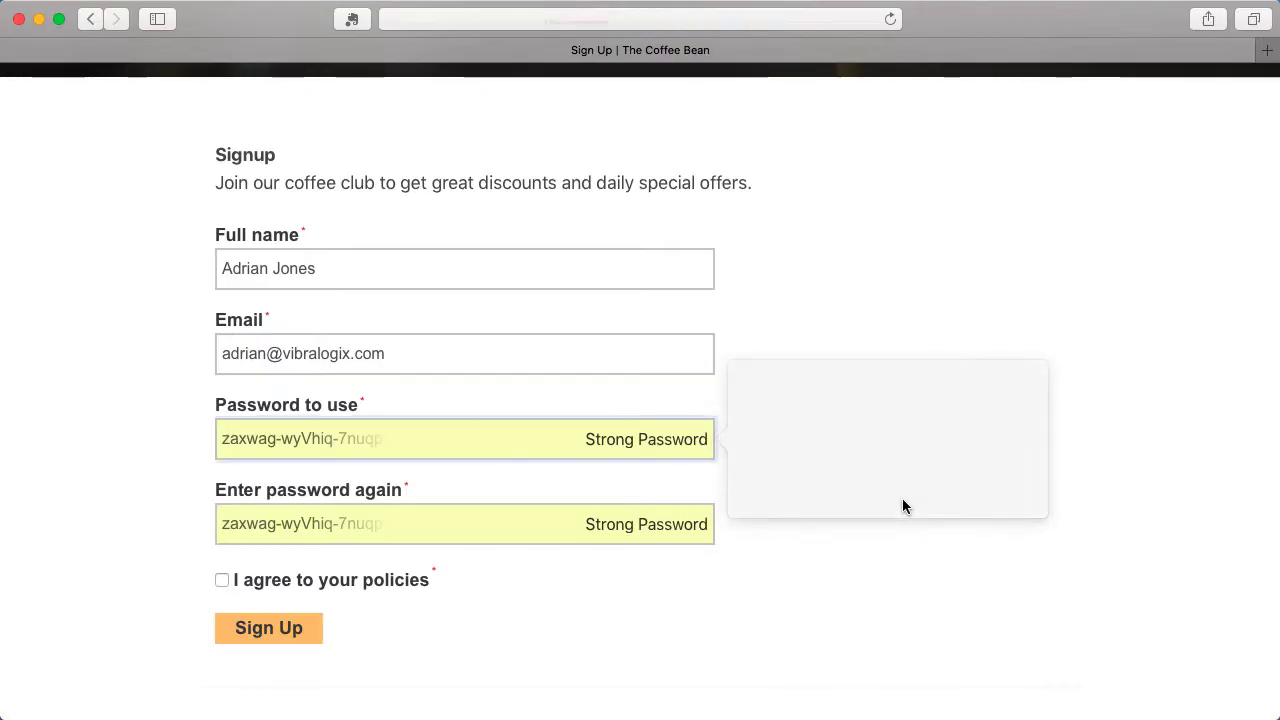
left_click(222, 581)
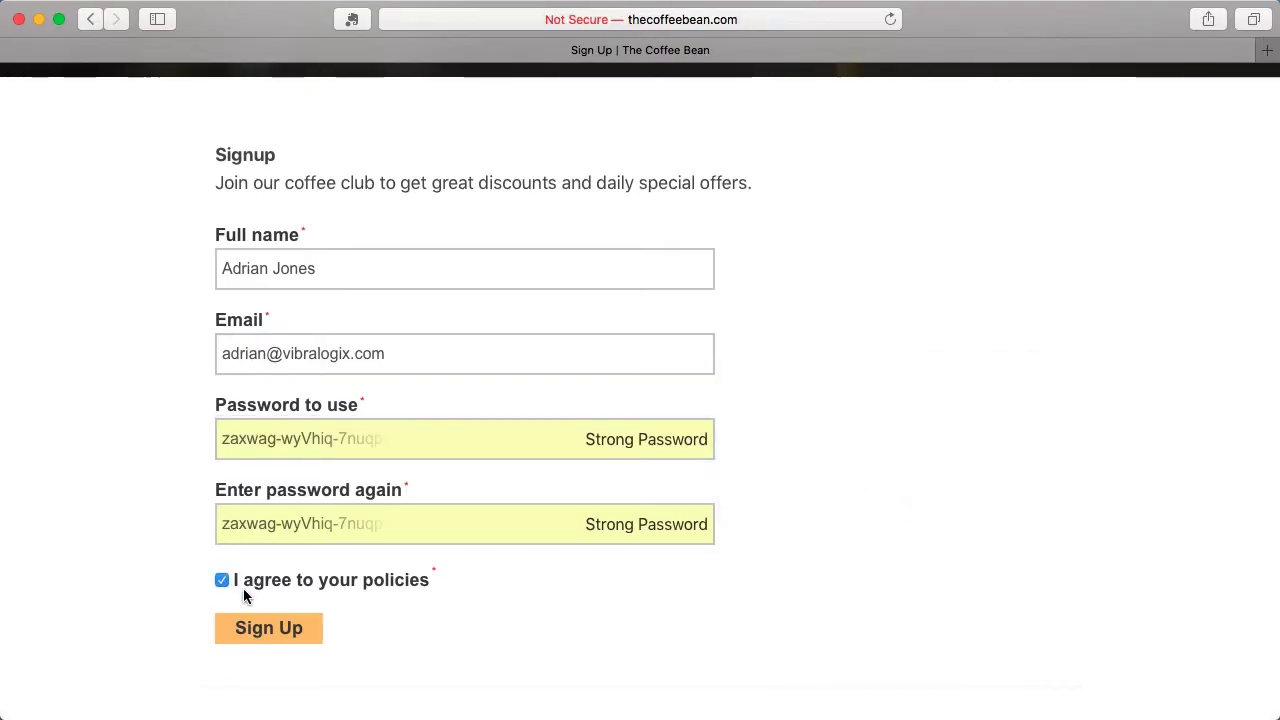
left_click(278, 638)
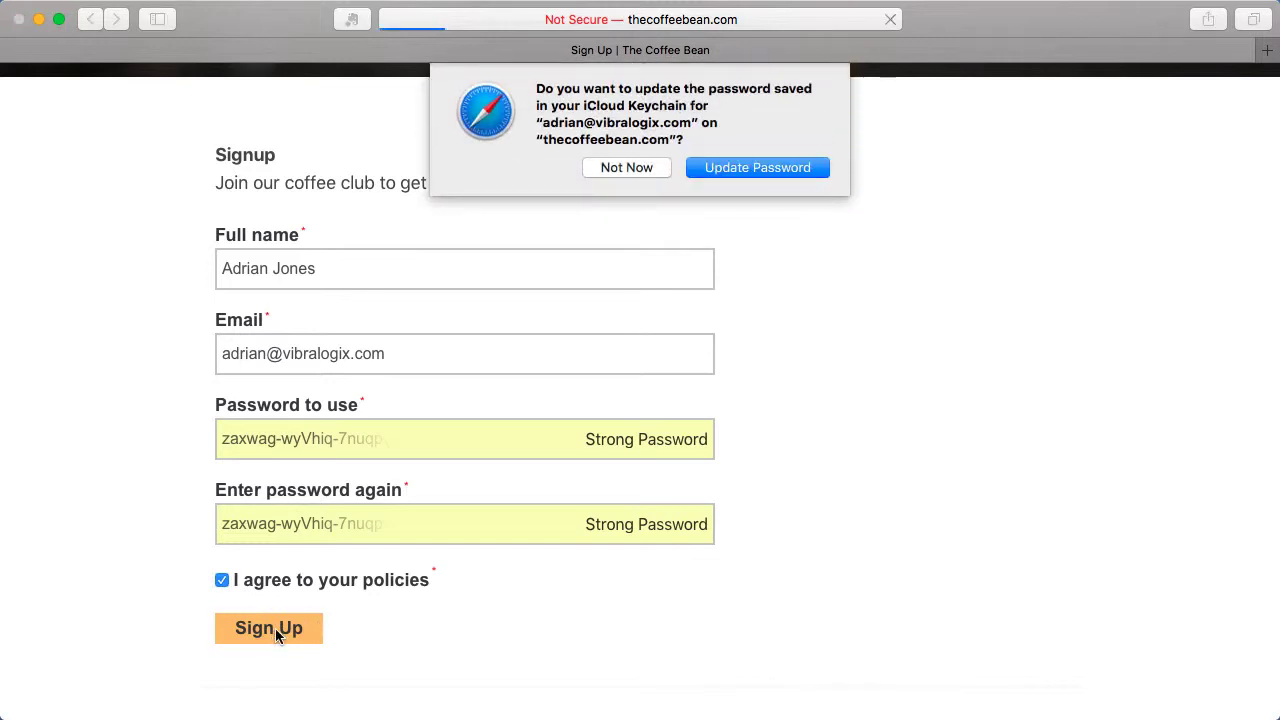
left_click(740, 168)
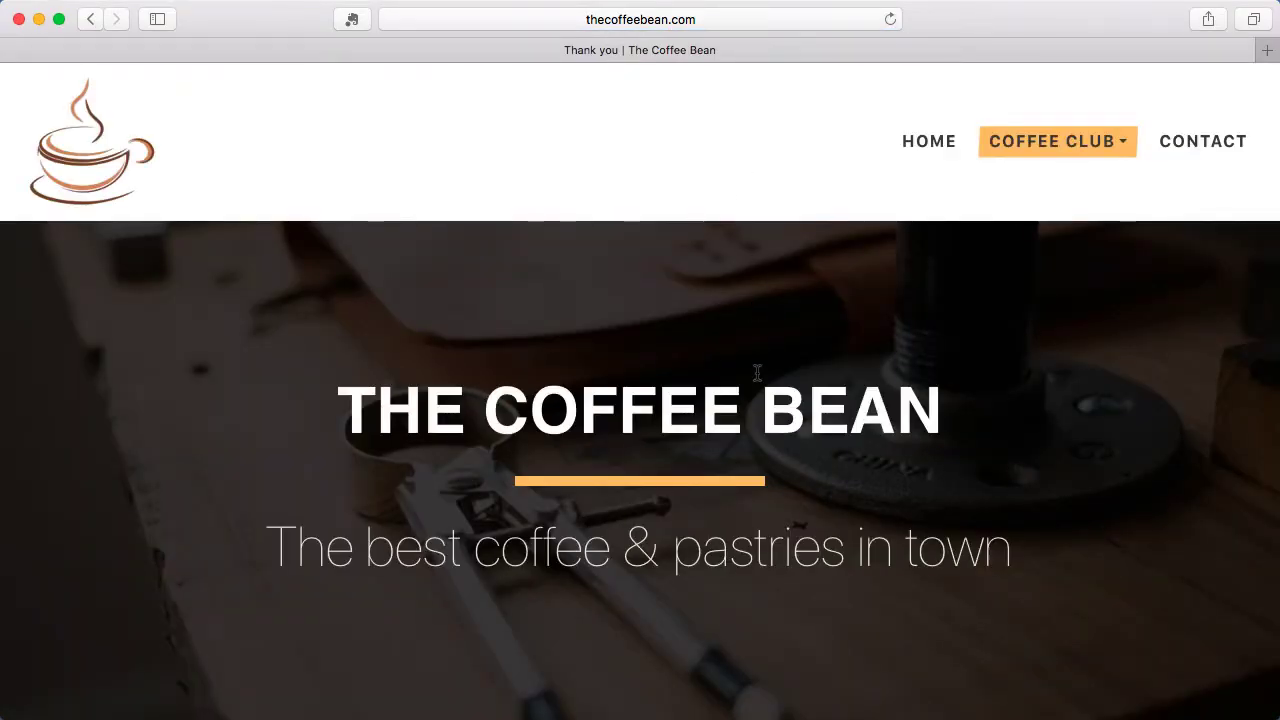
Activate the account from the email link, log in with the member's e-mail and saved password.
scroll(757, 372, "down", 5)
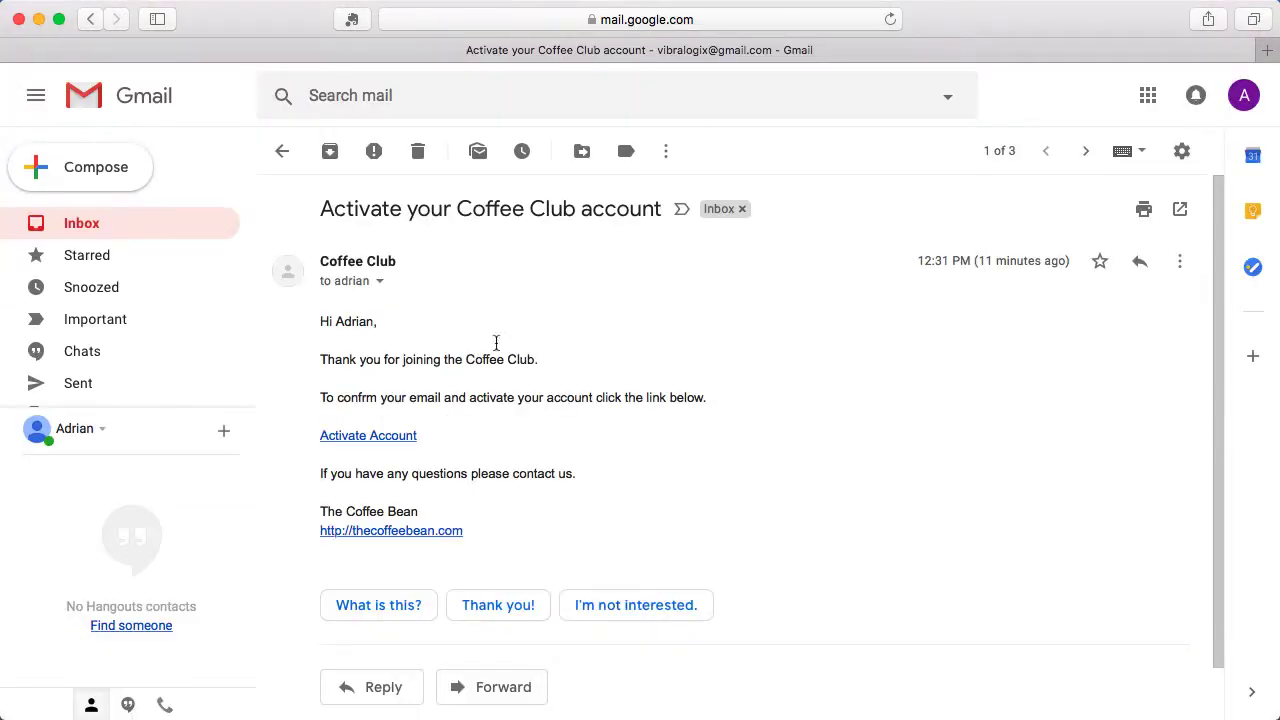
left_click(373, 438)
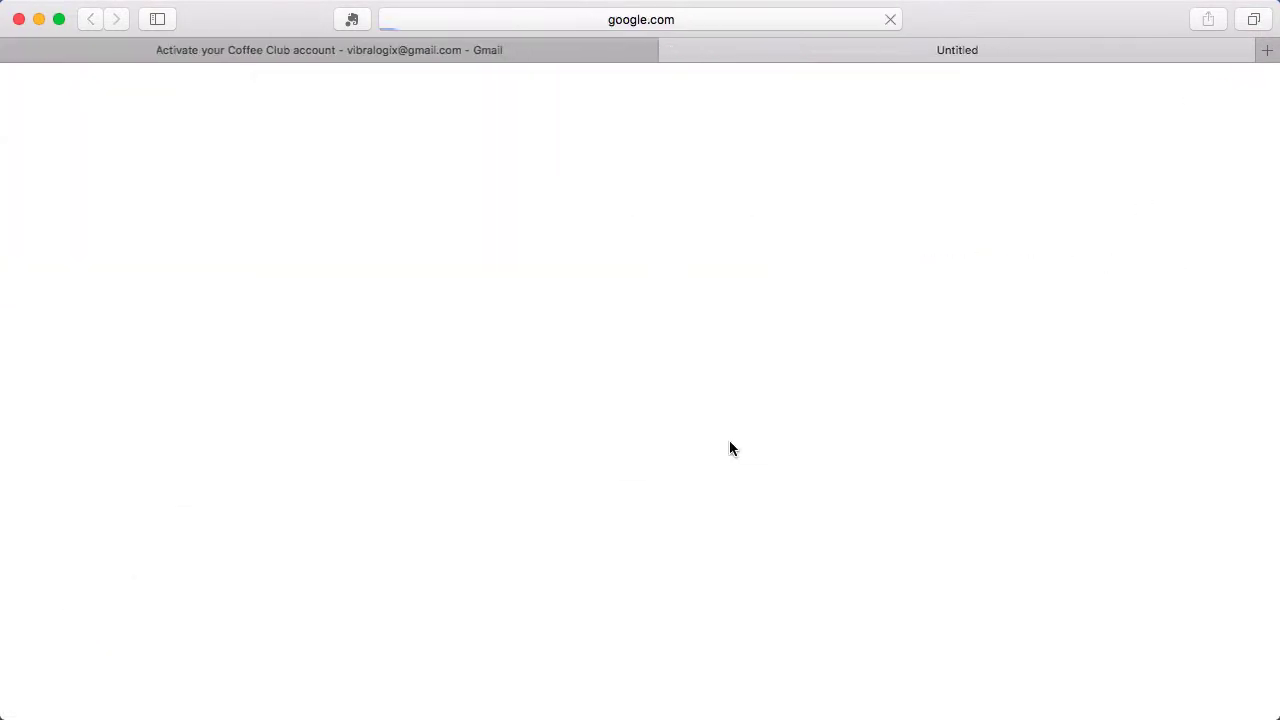
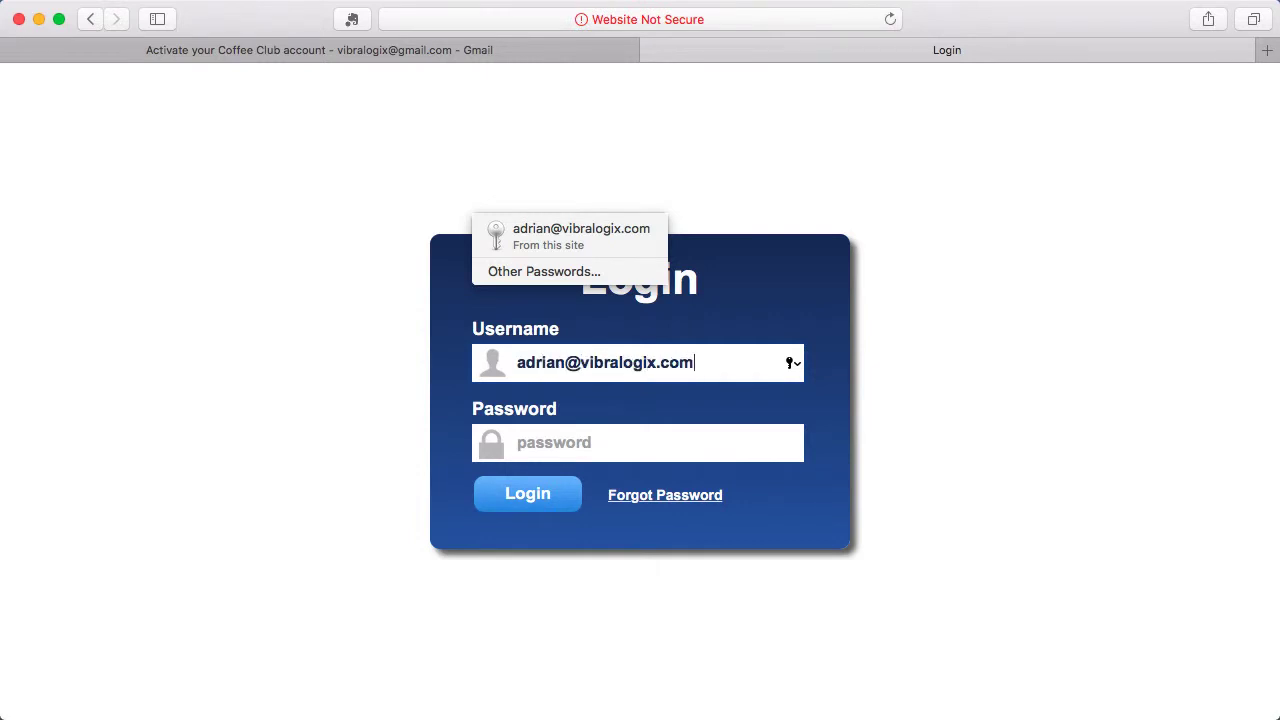
key("Tab")
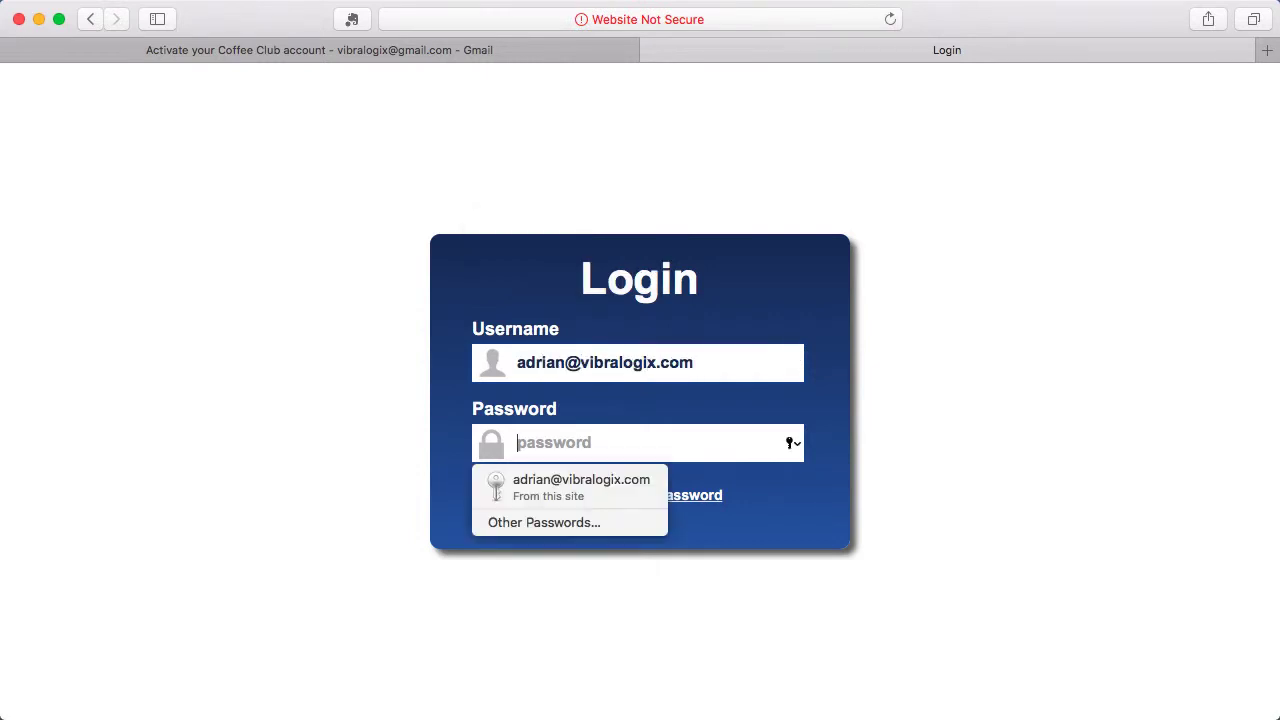
left_click(571, 484)
left_click(520, 498)
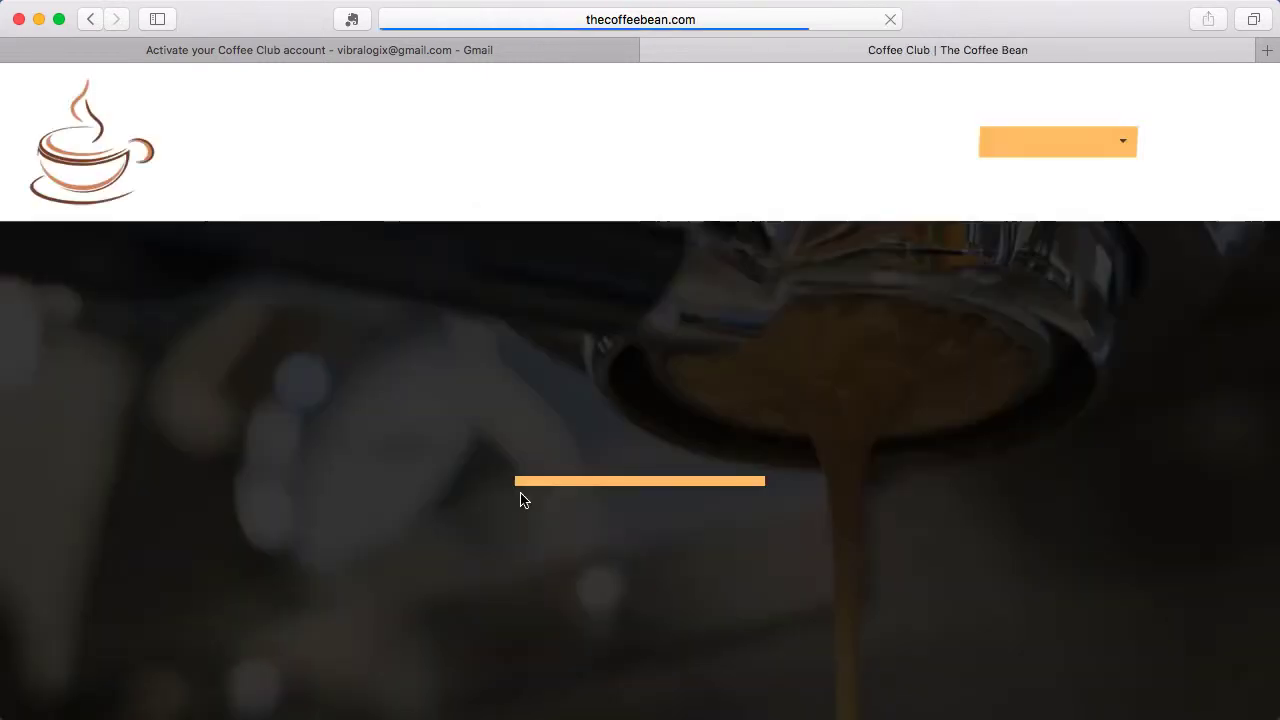
scroll(922, 422, "down", 10)
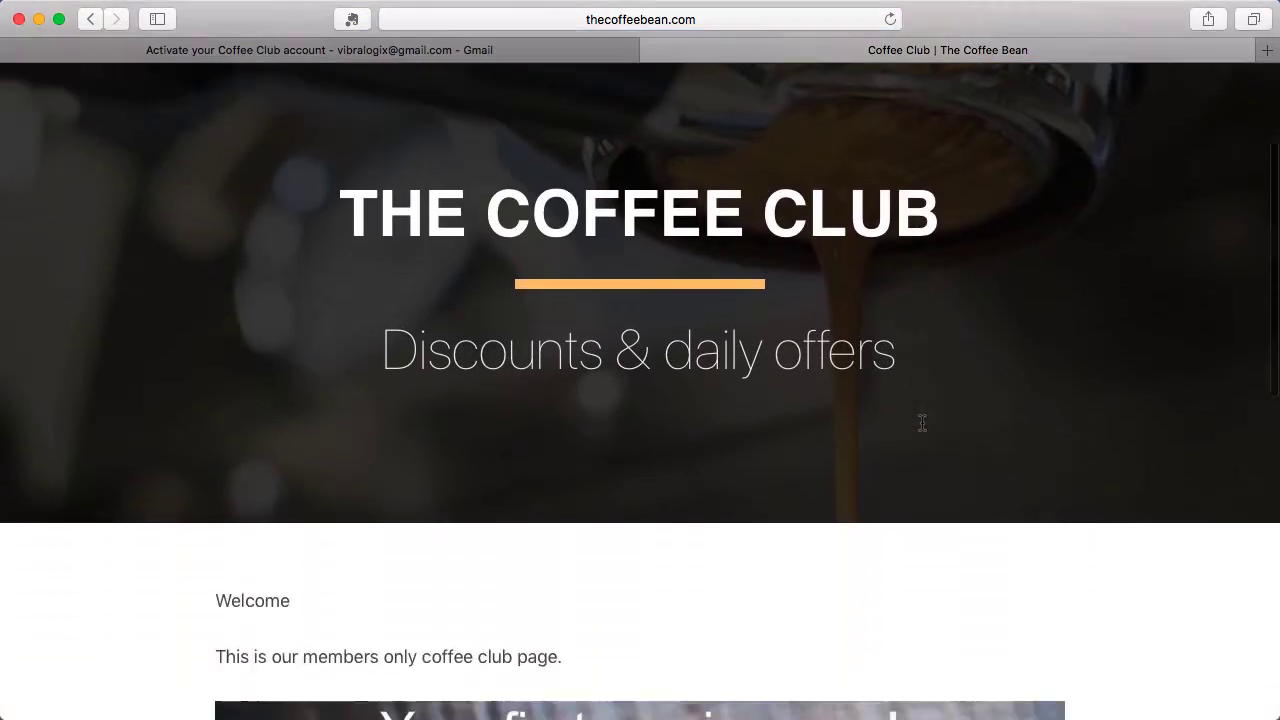
scroll(922, 422, "down", 3)
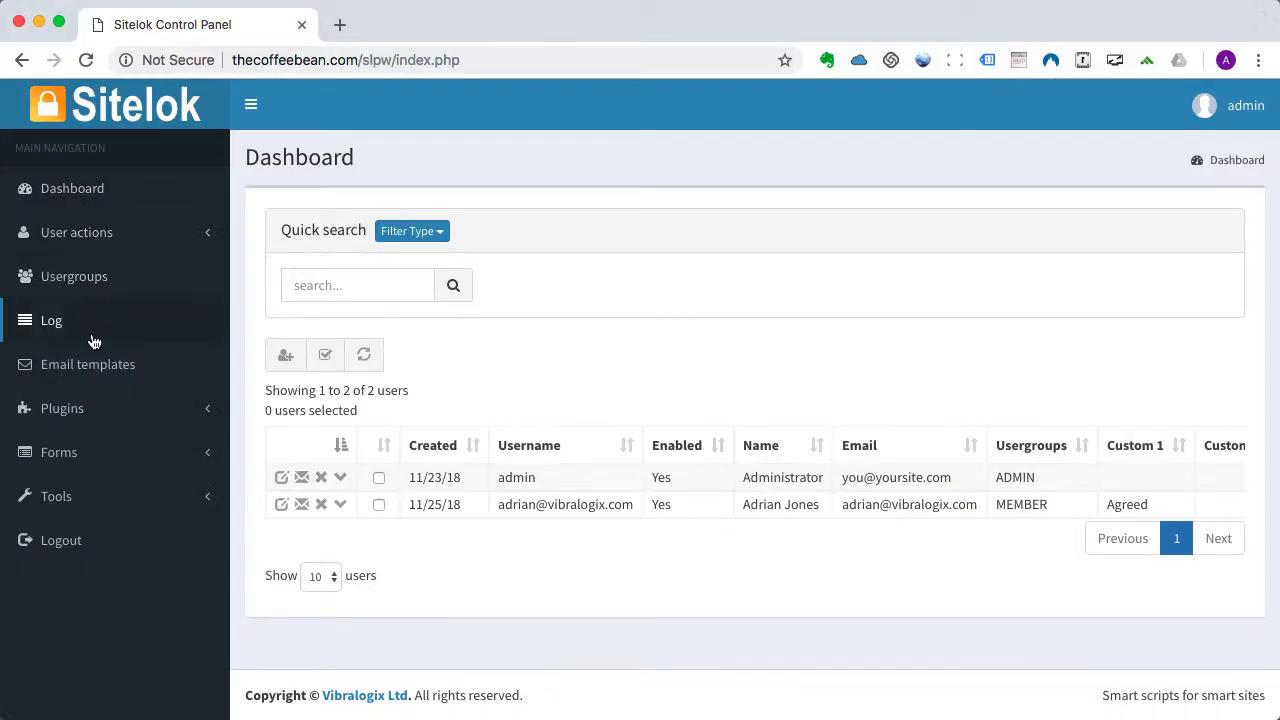
Generate the First name display snippet <?php echo $slfirstname_html; ?> and select its code.
left_click(84, 495)
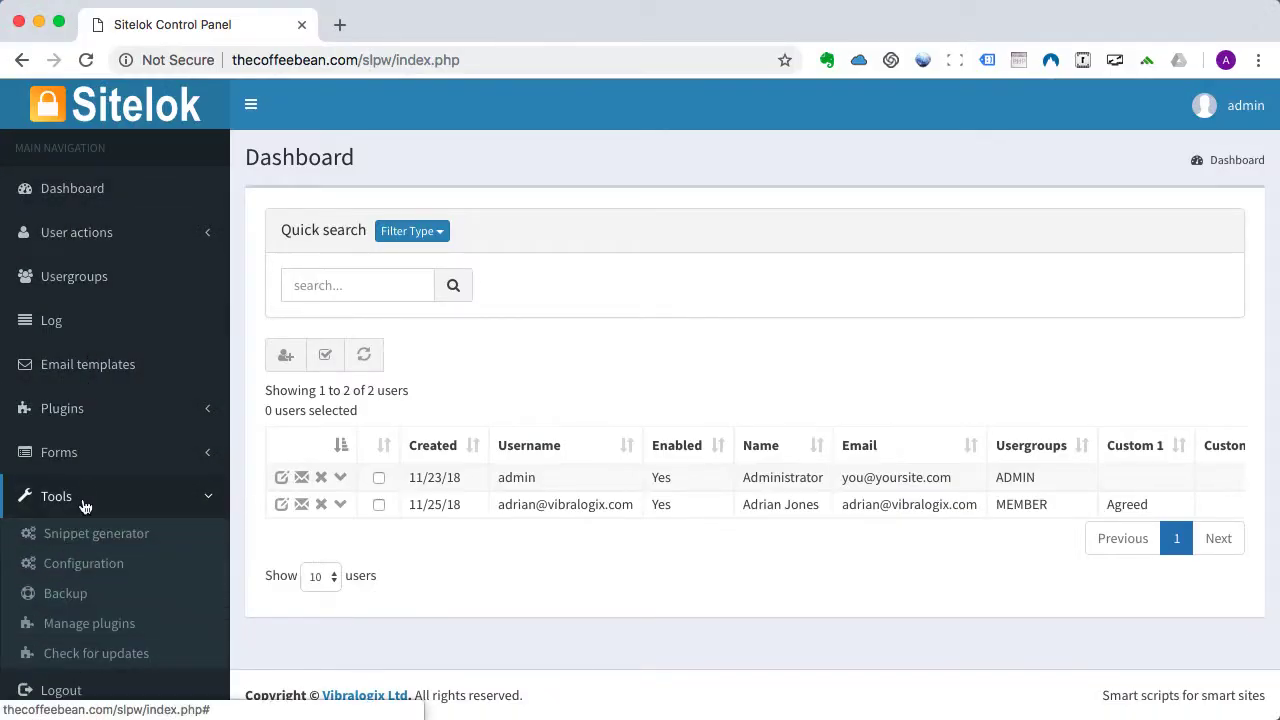
left_click(87, 535)
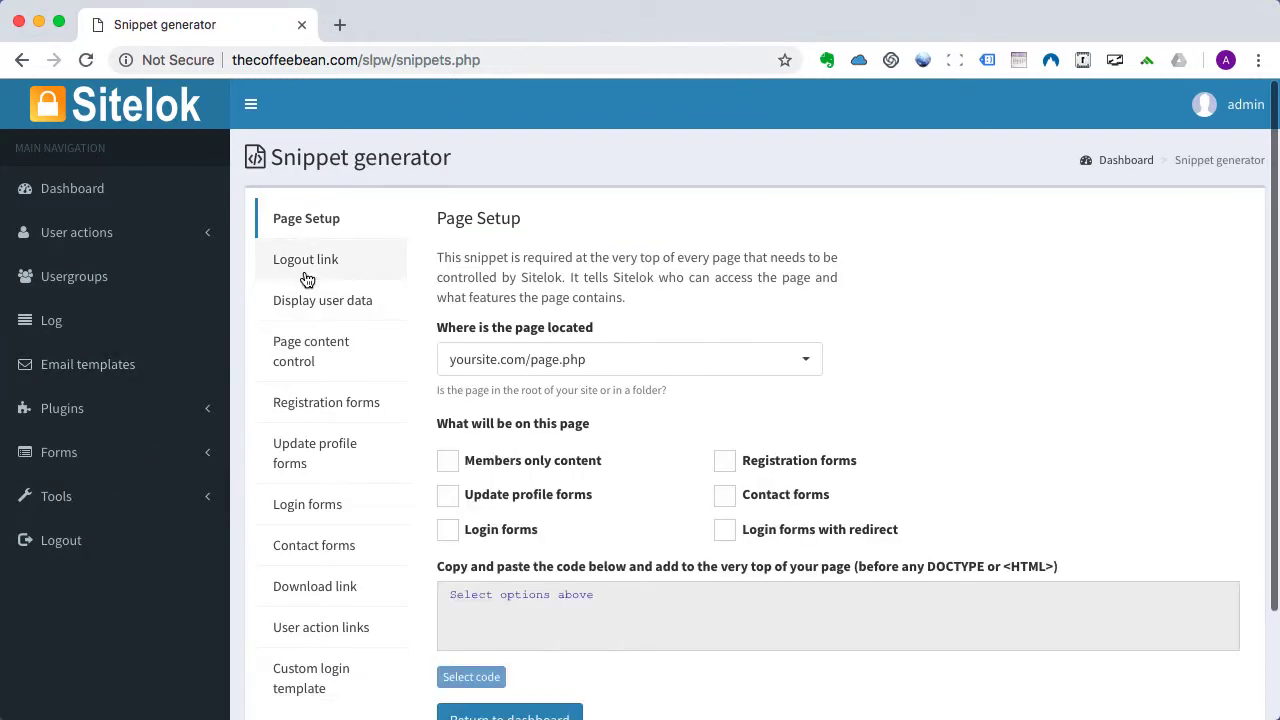
left_click(309, 304)
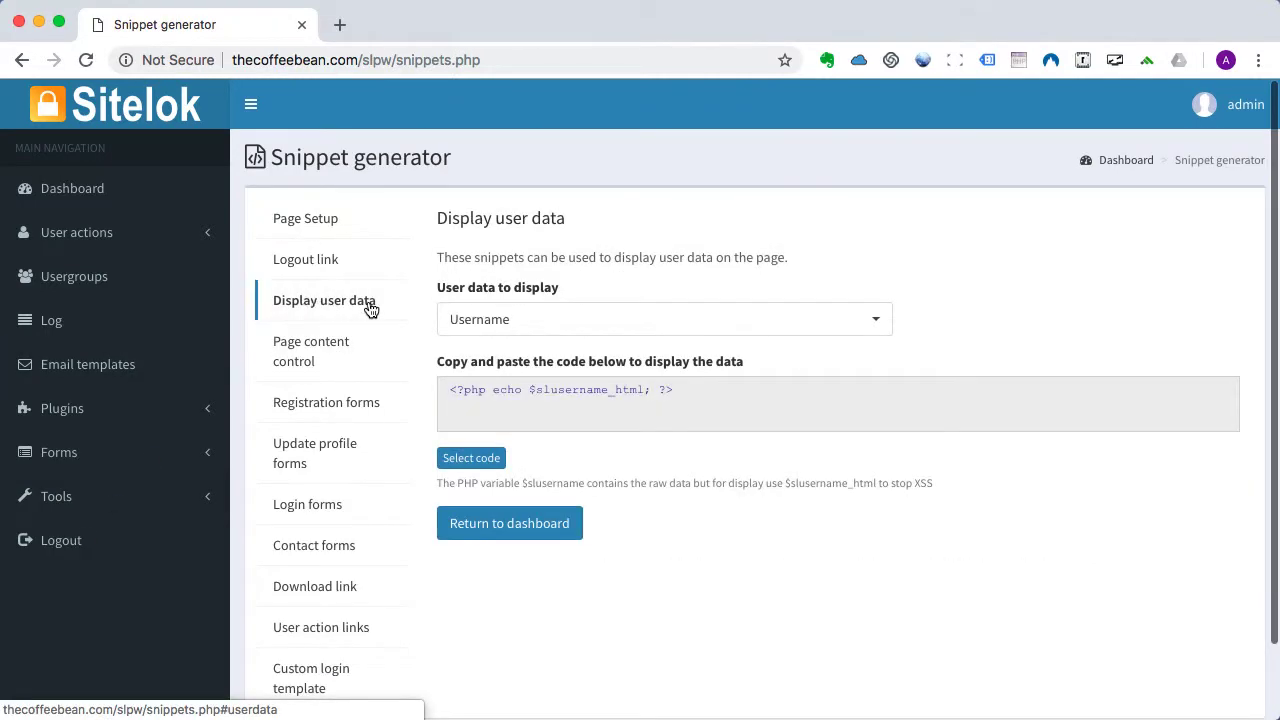
left_click(477, 323)
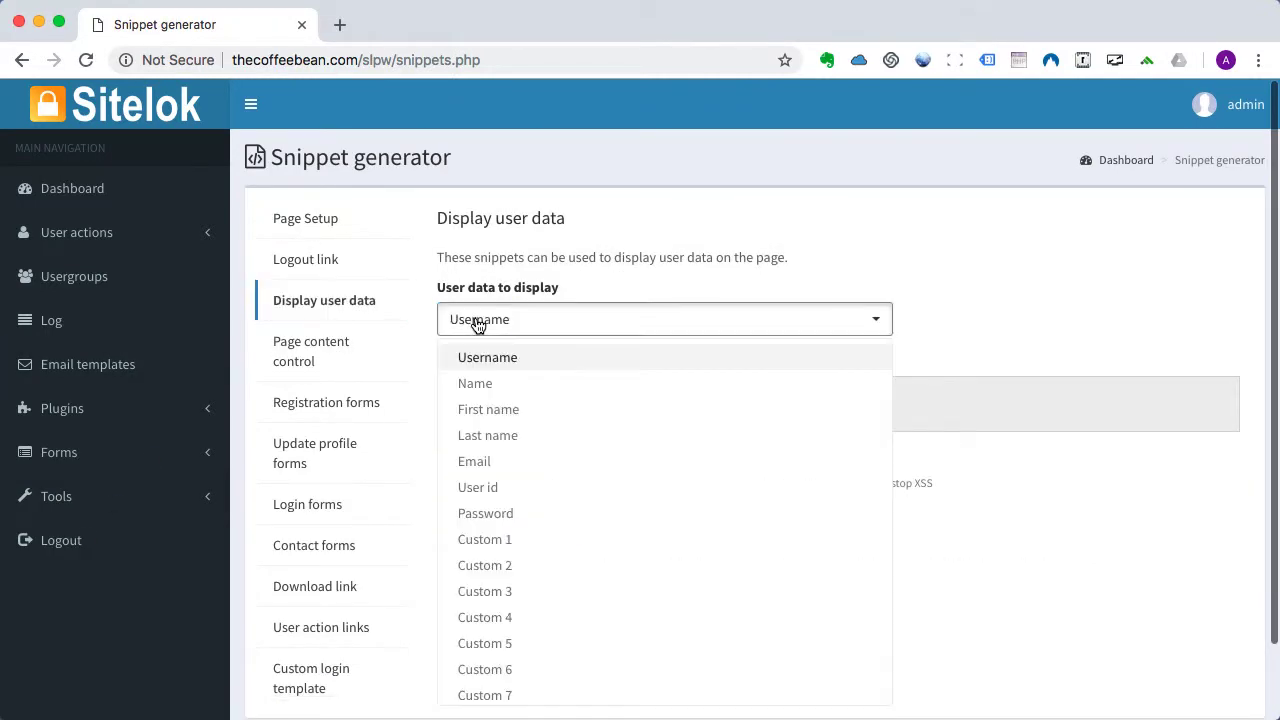
left_click(485, 409)
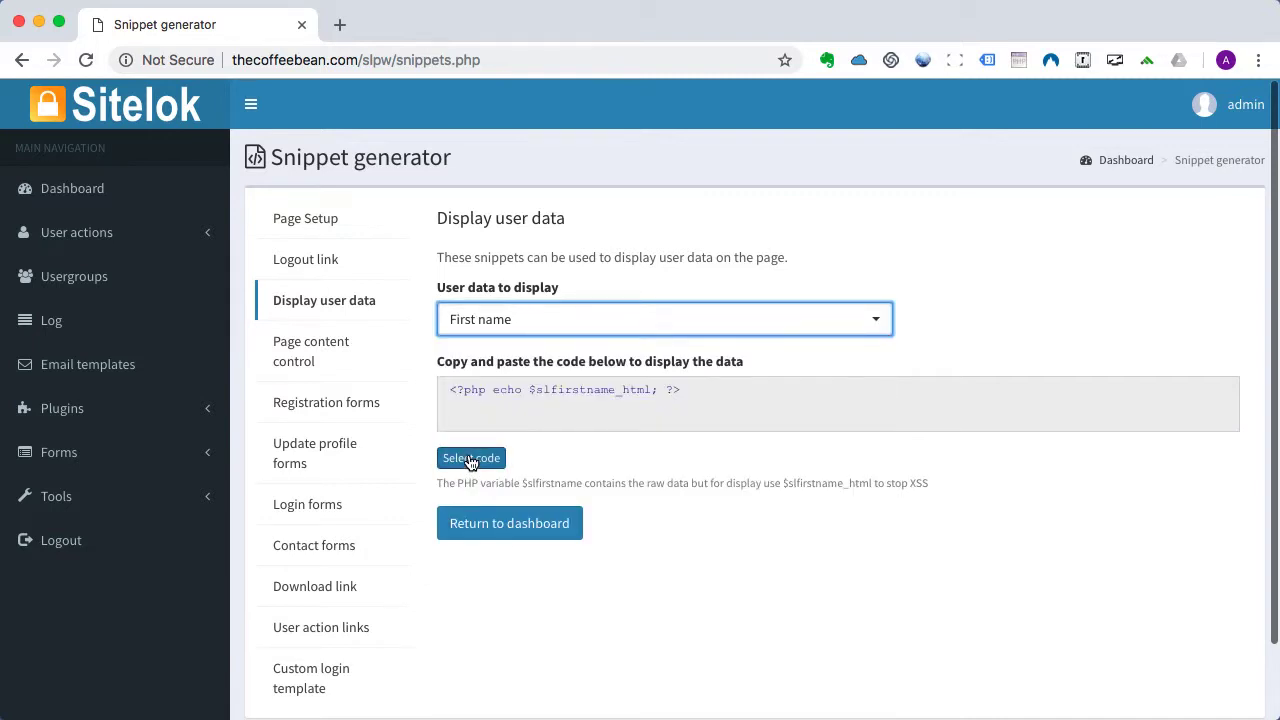
left_click(471, 459)
key("super+c")
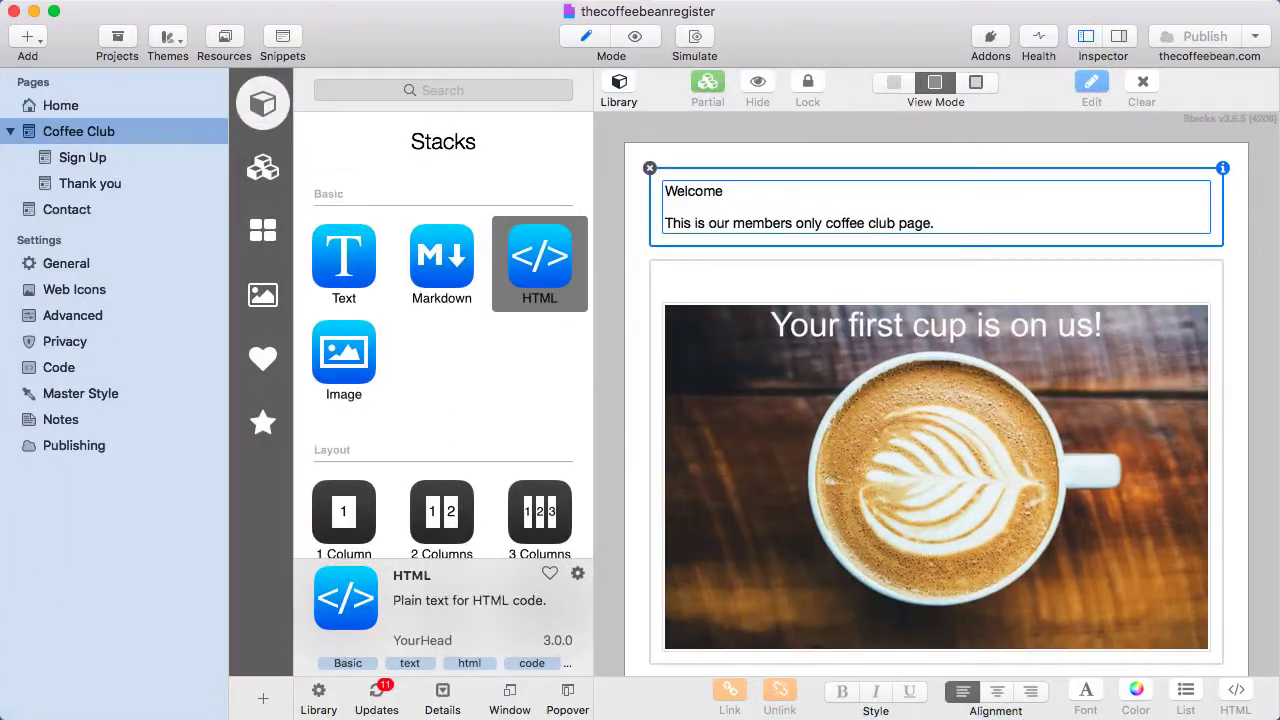
Paste the $slfirstname_html PHP snippet after 'Welcome' in the Coffee Club page's HTML block.
left_click(79, 127)
double_click(722, 205)
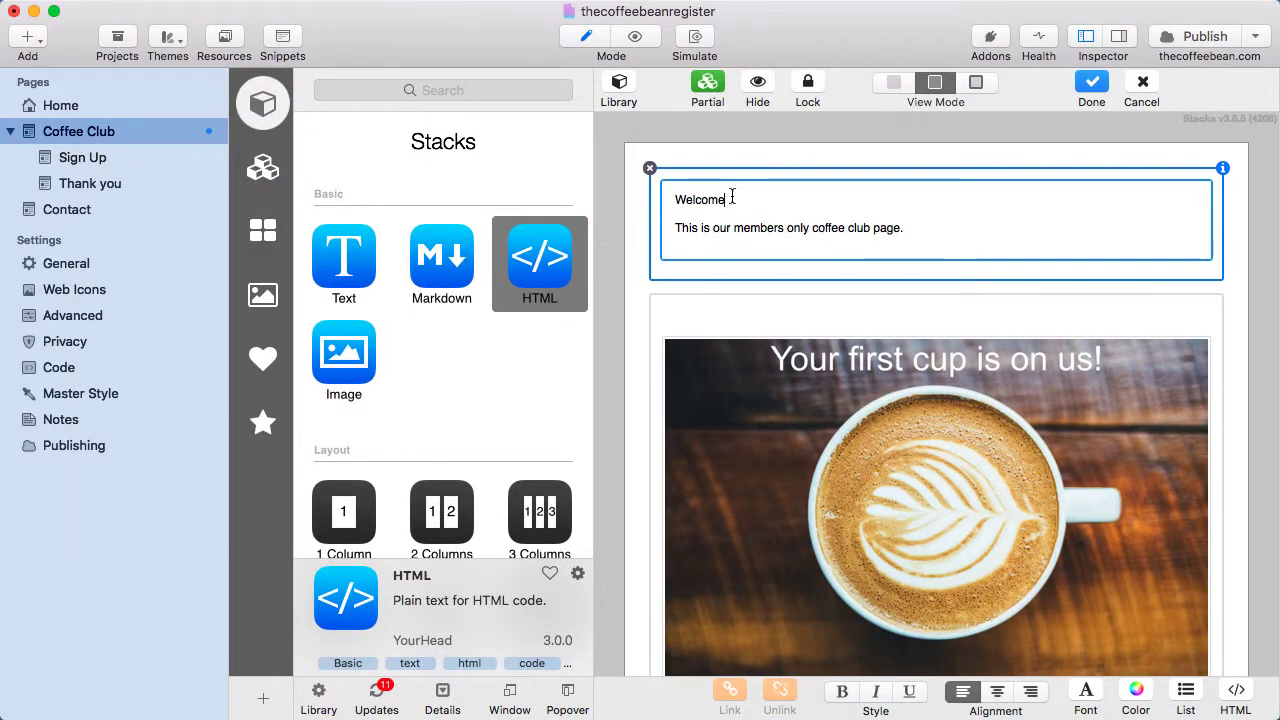
key("super+v")
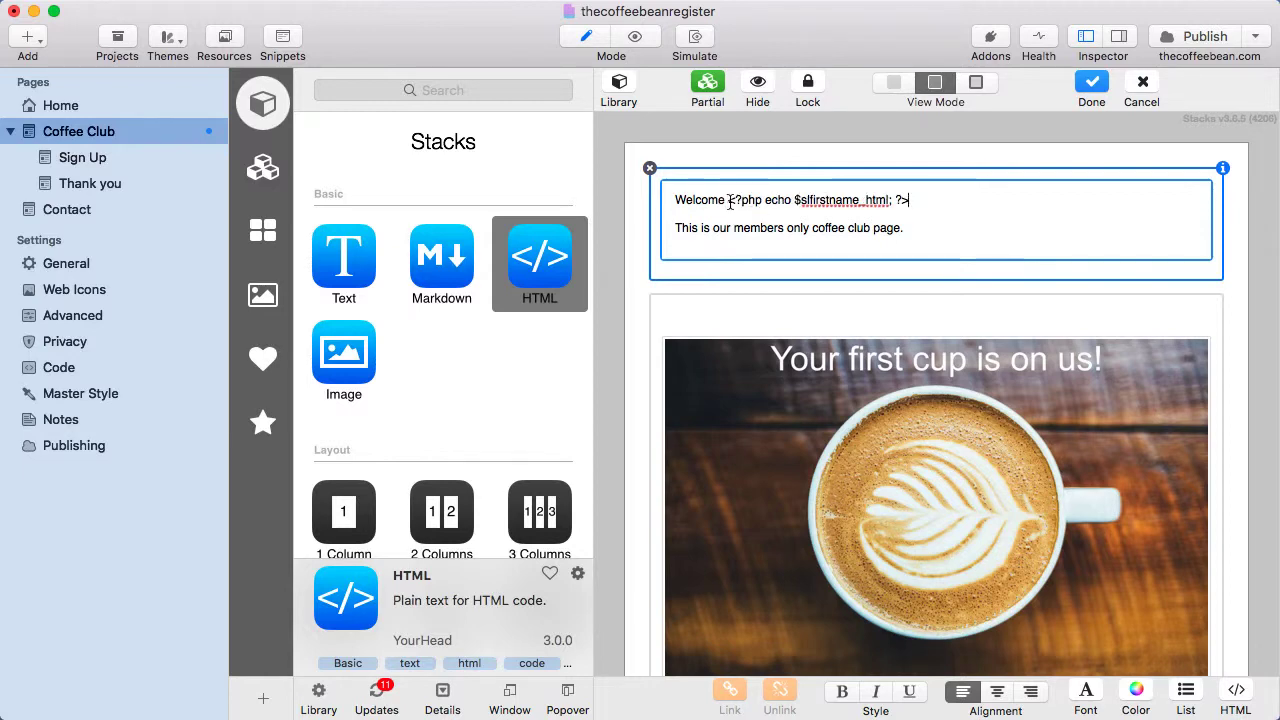
left_click_drag(727, 200, 909, 202)
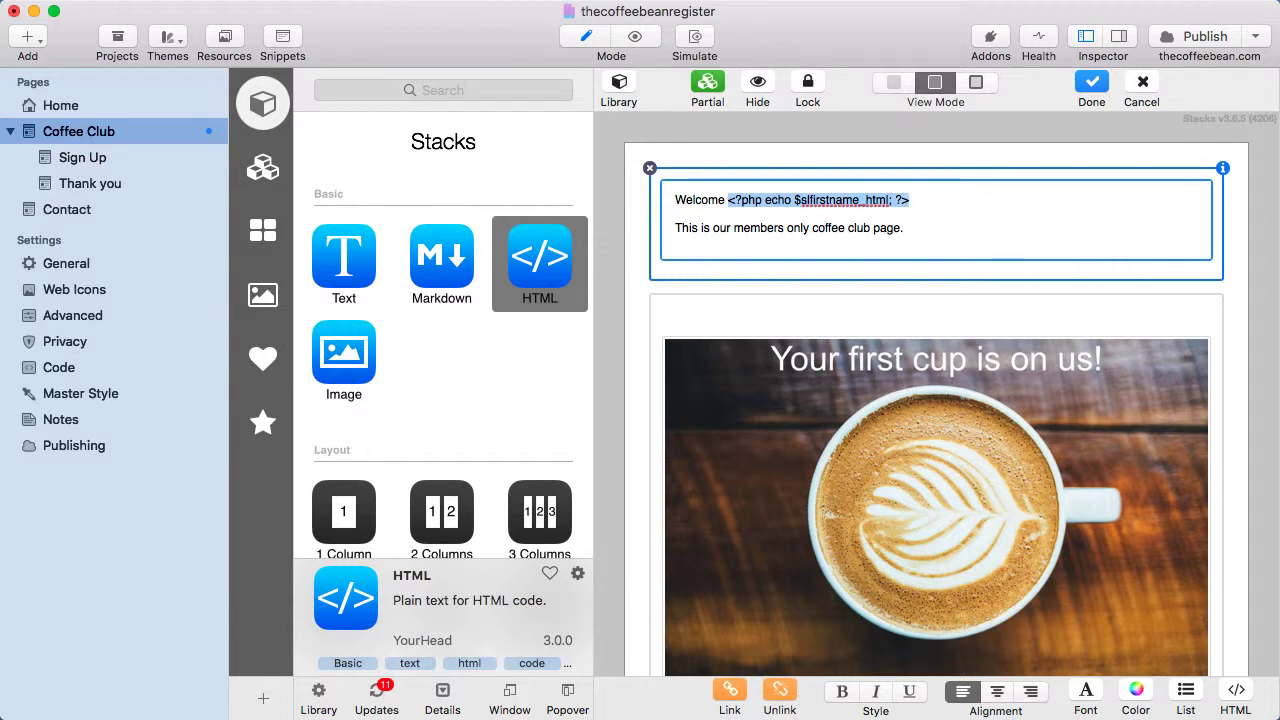
left_click(725, 244)
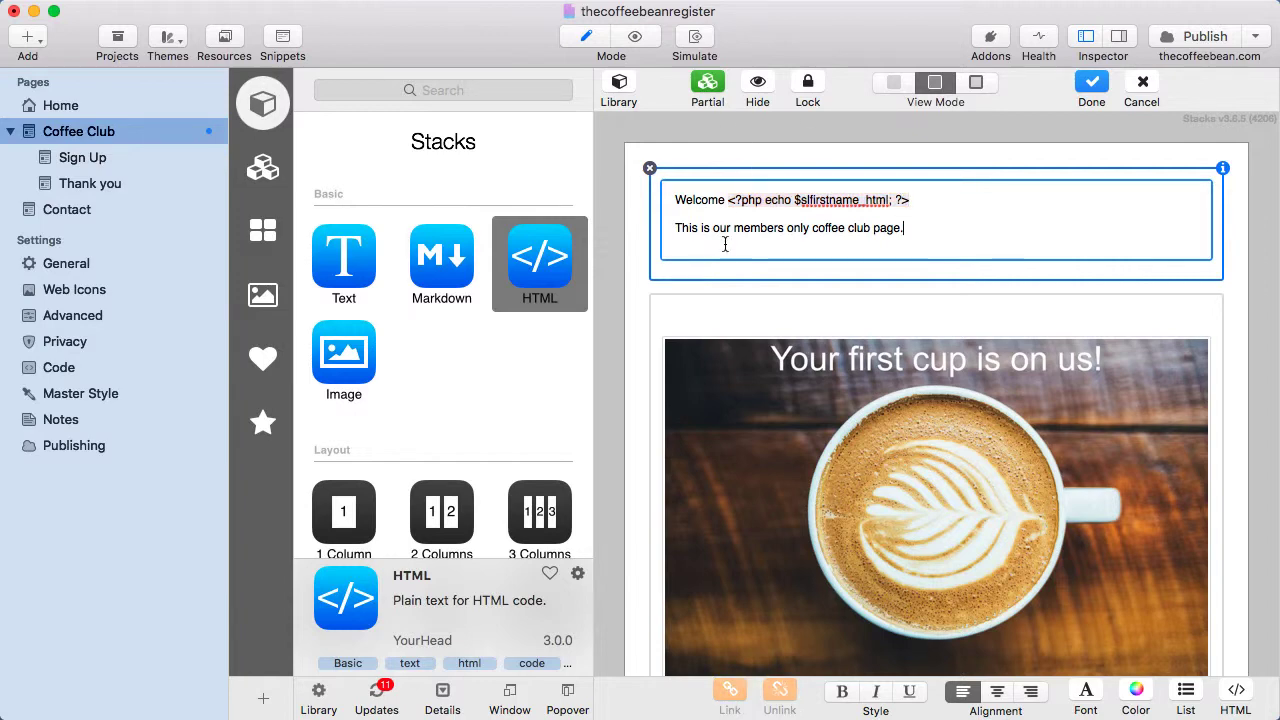
left_click(627, 308)
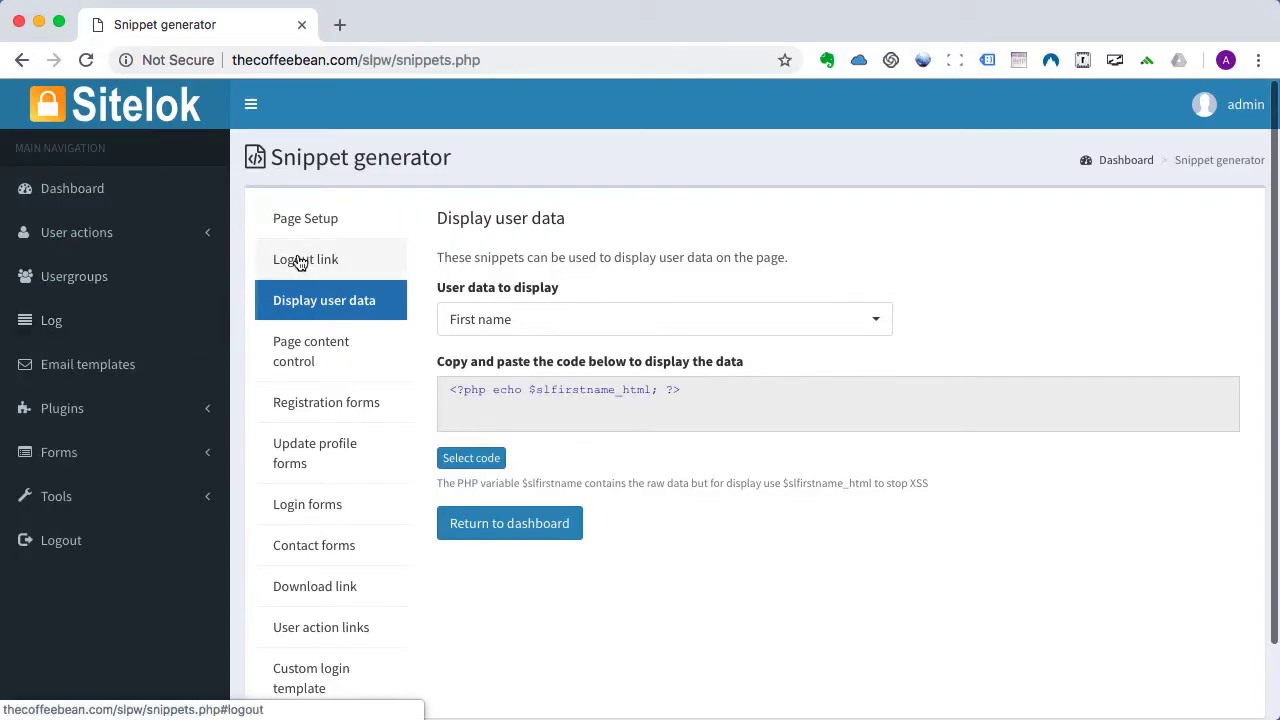
Select the logout link code /slpw/sitelokpw.php?sitelokaction=logout in the Logout link snippet.
left_click(300, 261)
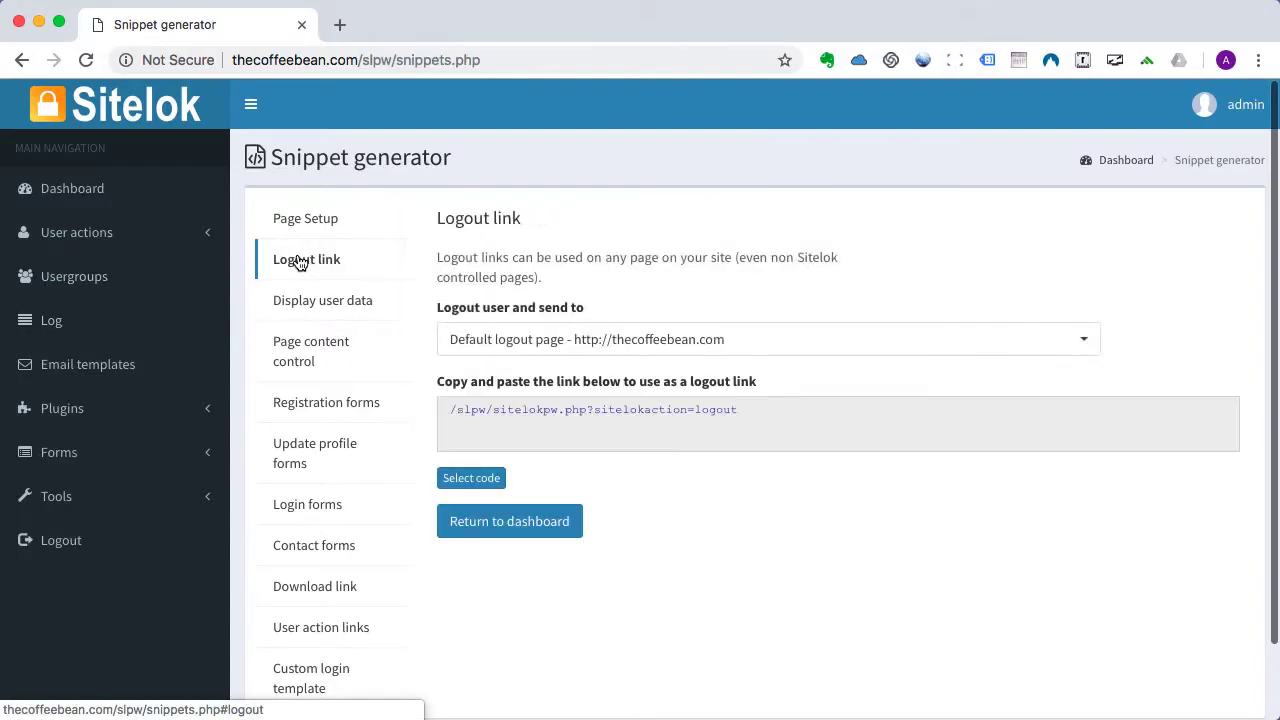
left_click(471, 479)
key("super+c")
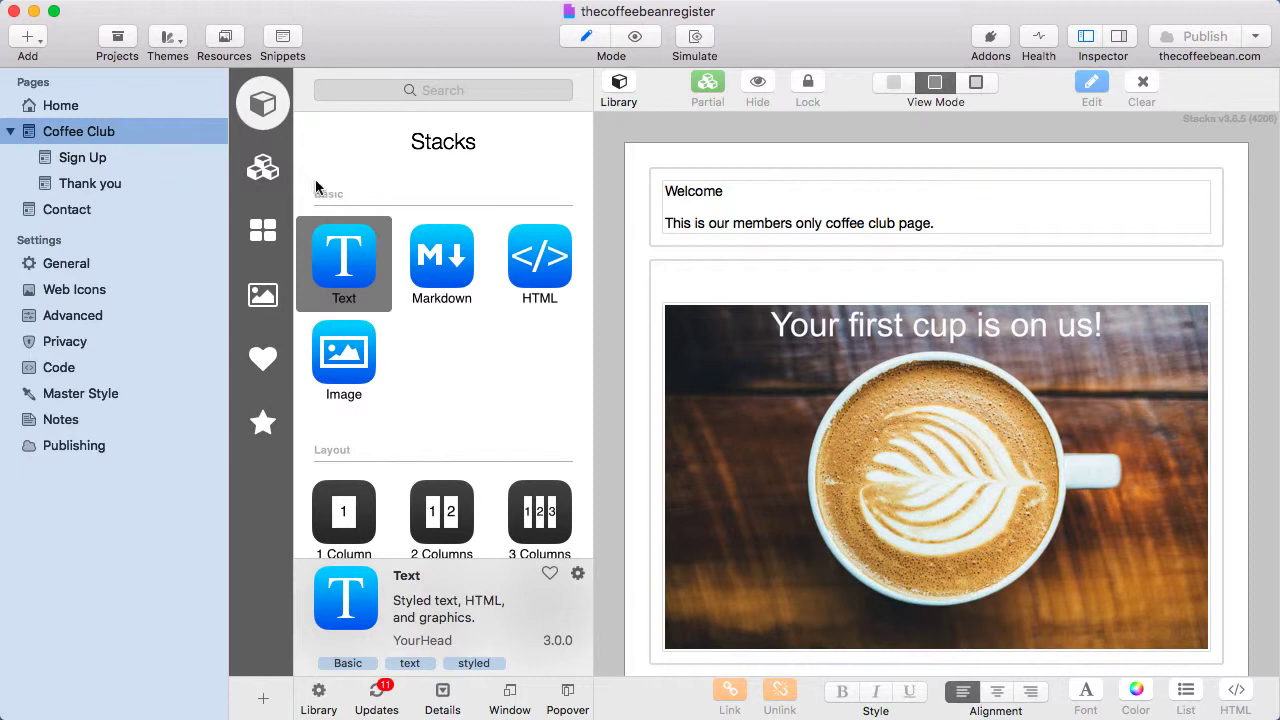
Add a right-aligned Text block reading 'Logout' above the Welcome text.
left_click(349, 256)
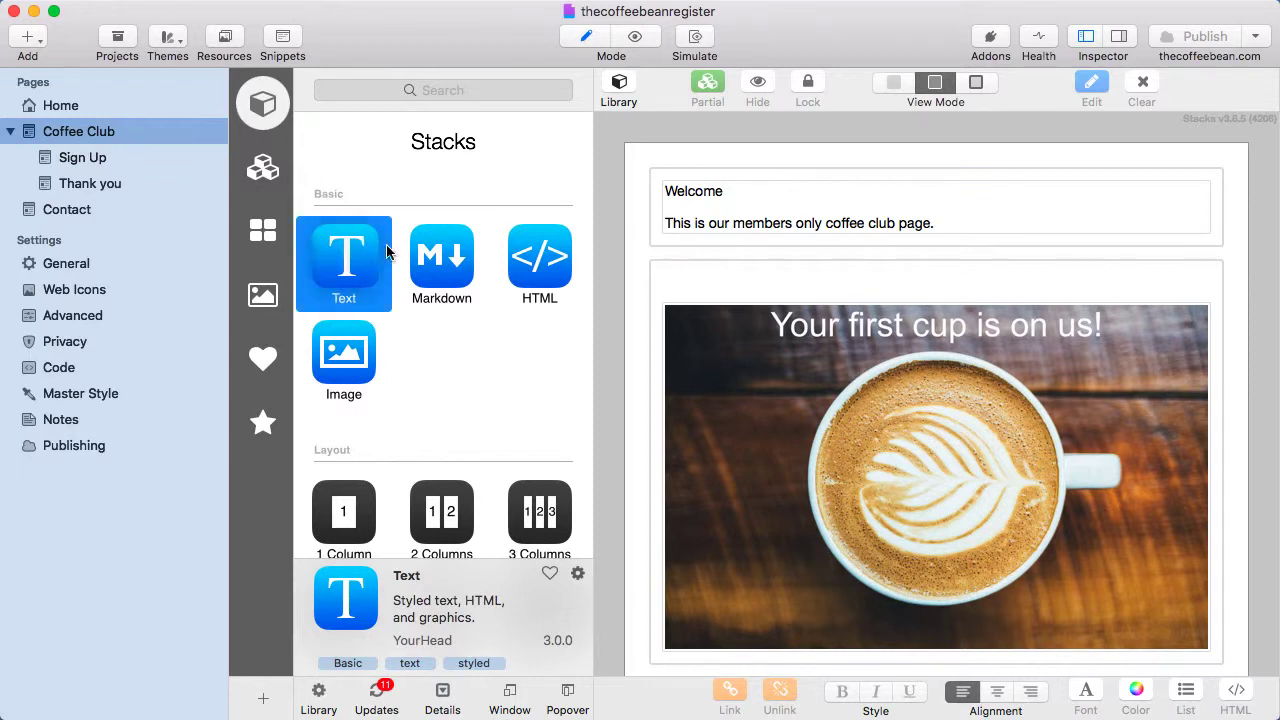
left_click_drag(349, 256, 779, 181)
double_click(779, 181)
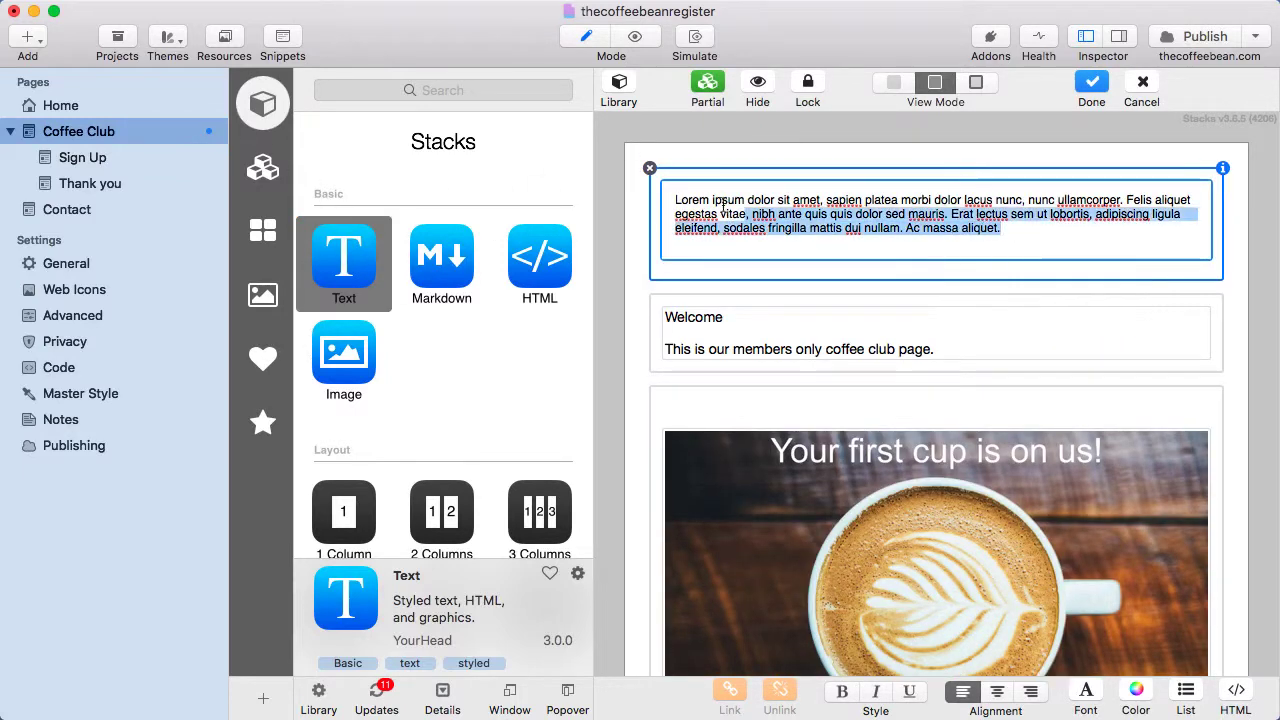
key("BackSpace")
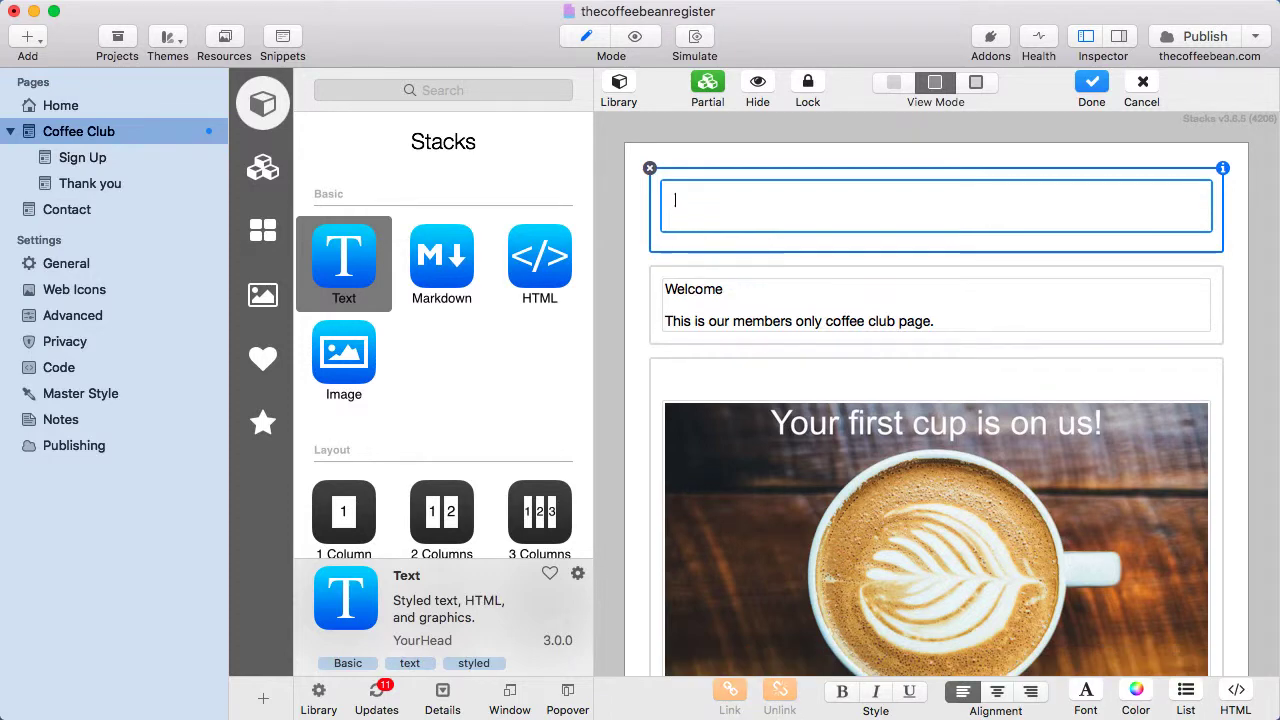
type("Logout")
key("super+a")
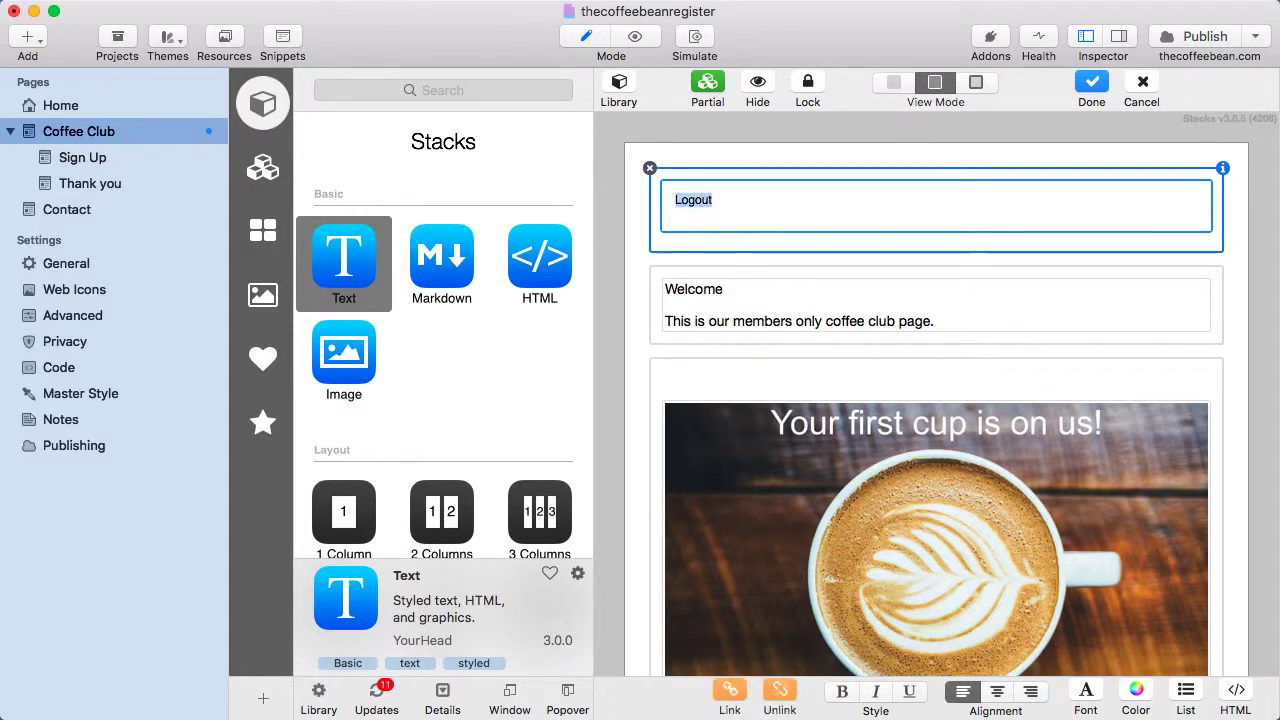
left_click(1030, 692)
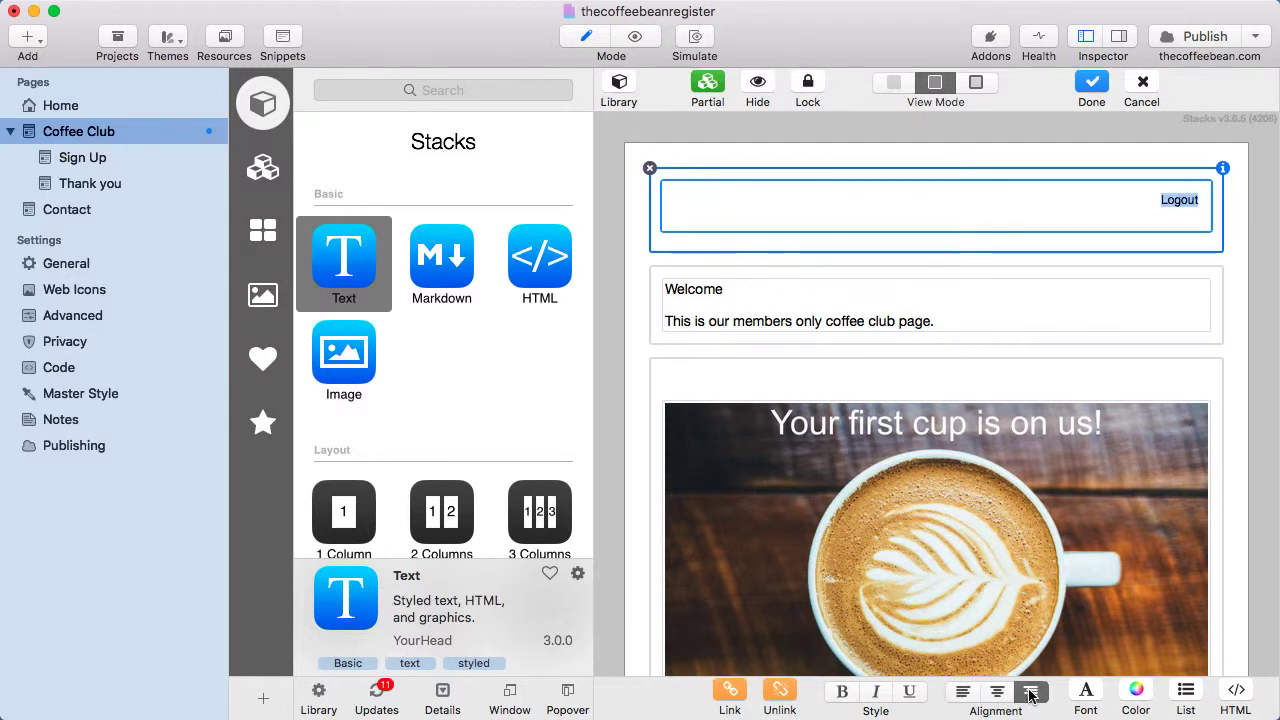
Link 'Logout' to the pasted Sitelok logout URL and publish the site.
left_click(728, 689)
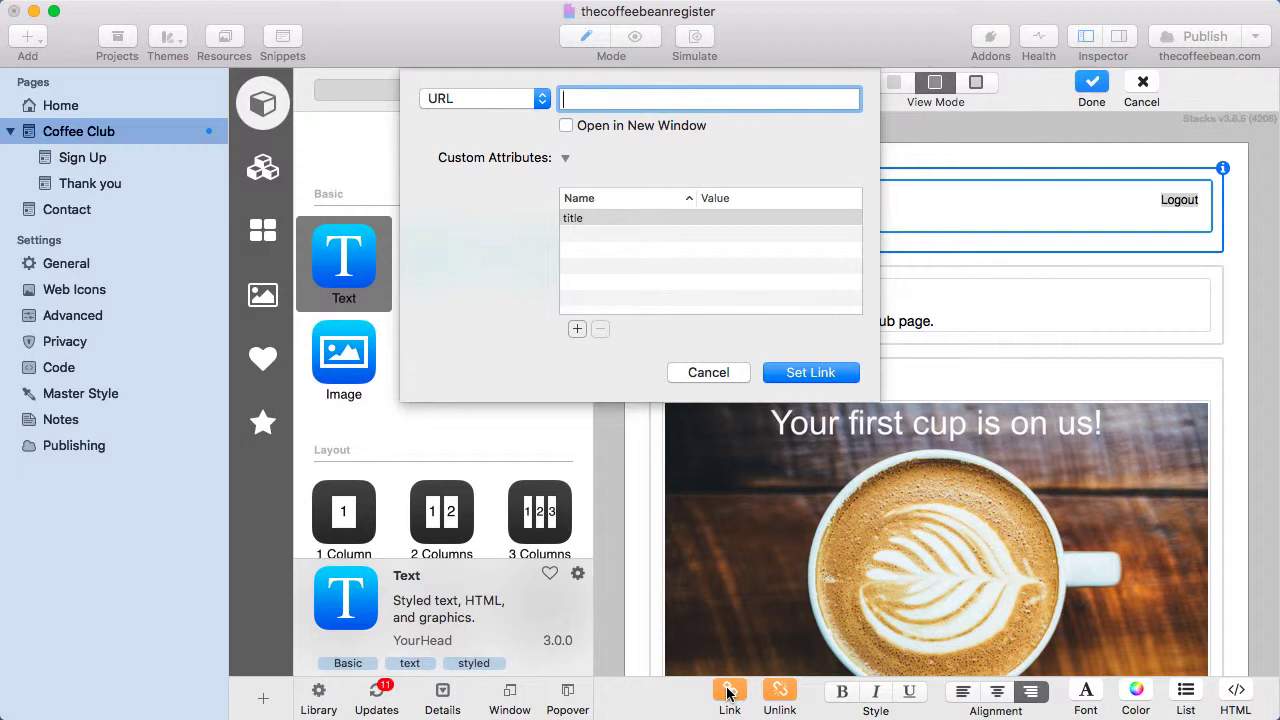
key("super+v")
left_click(810, 372)
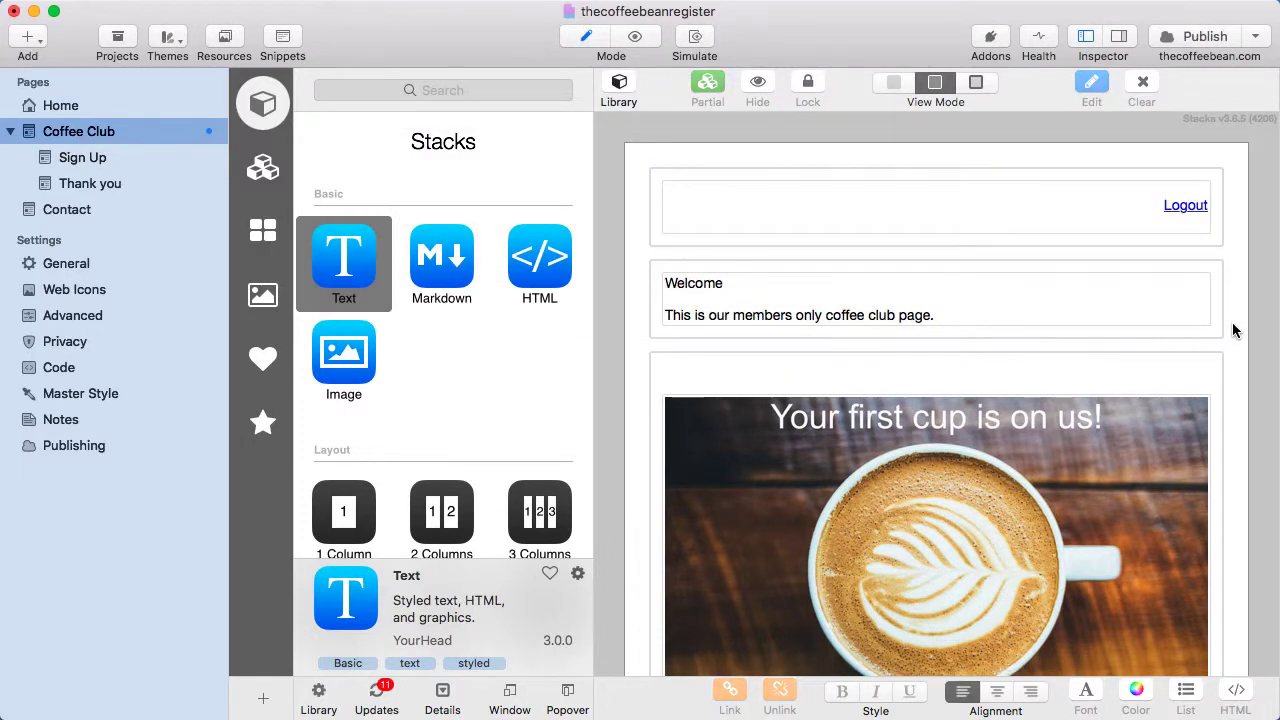
left_click(1203, 37)
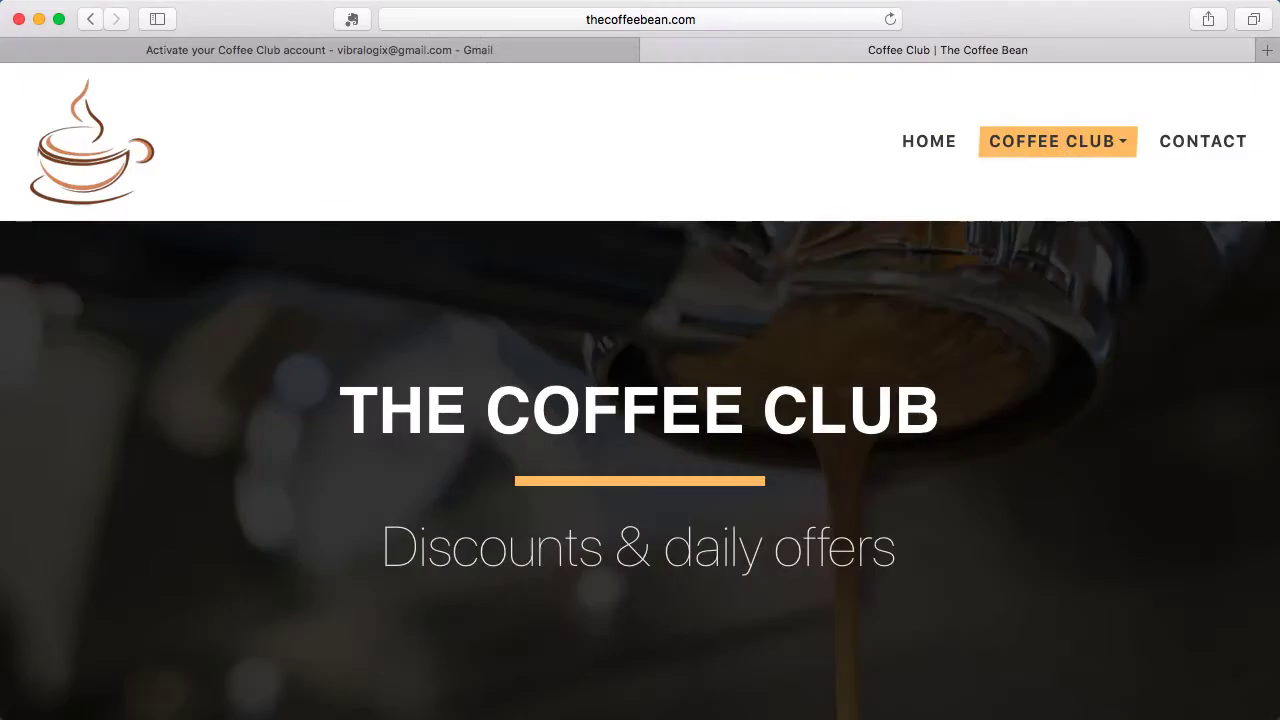
Reload the live Coffee Club page, check the first-name welcome, then log out.
left_click(890, 19)
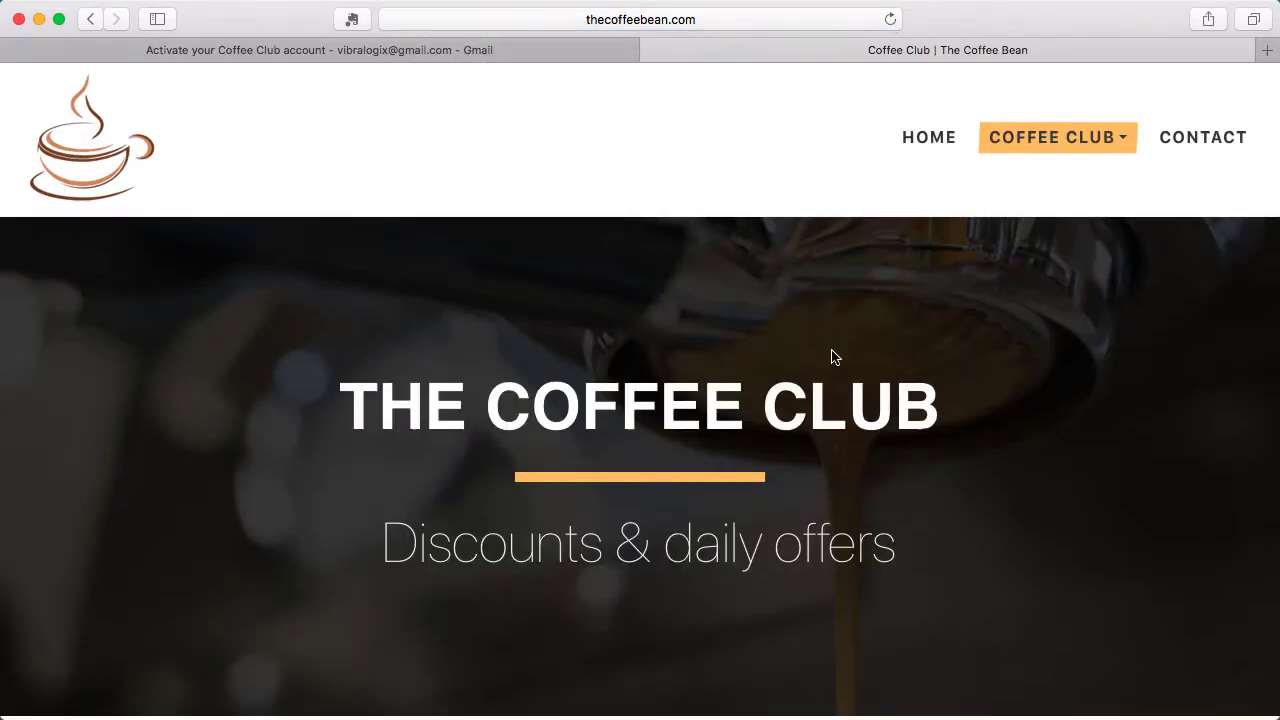
scroll(831, 355, "down", 10)
scroll(831, 357, "down", 2)
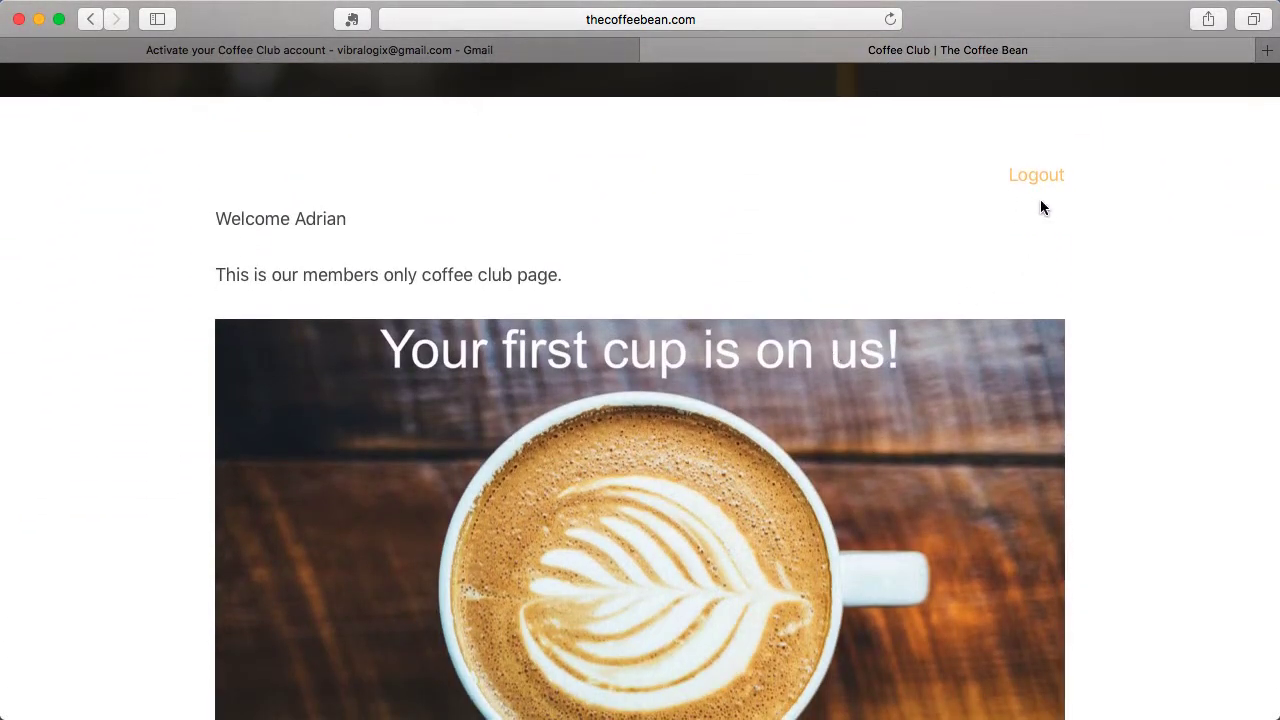
left_click(1036, 177)
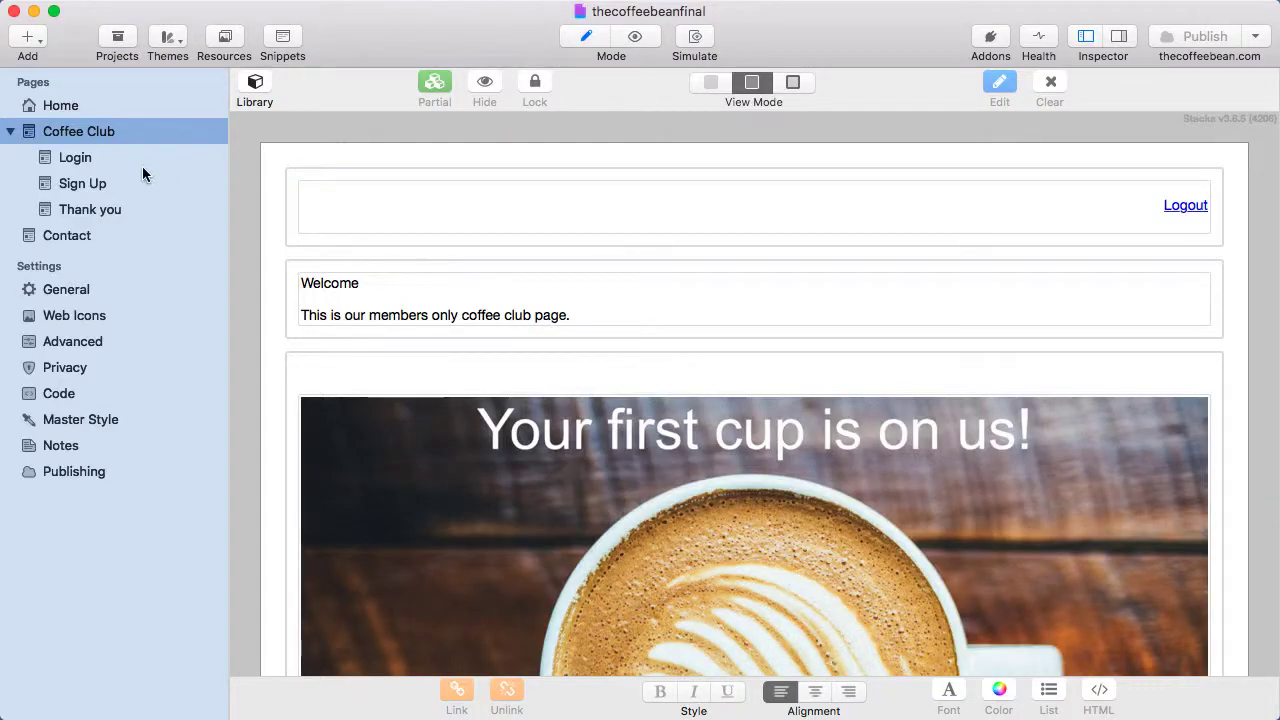
Show the Login page's settings, confirming its file is /coffeeclub/login.php.
left_click(76, 160)
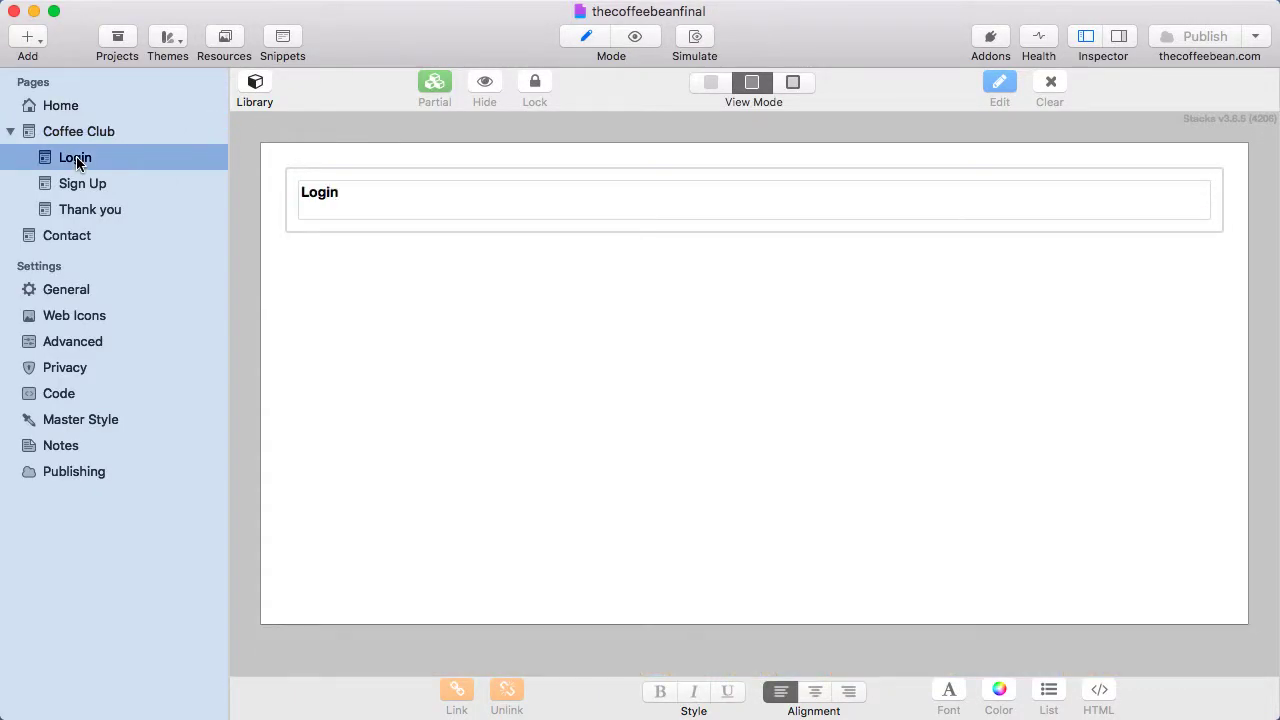
left_click(1115, 38)
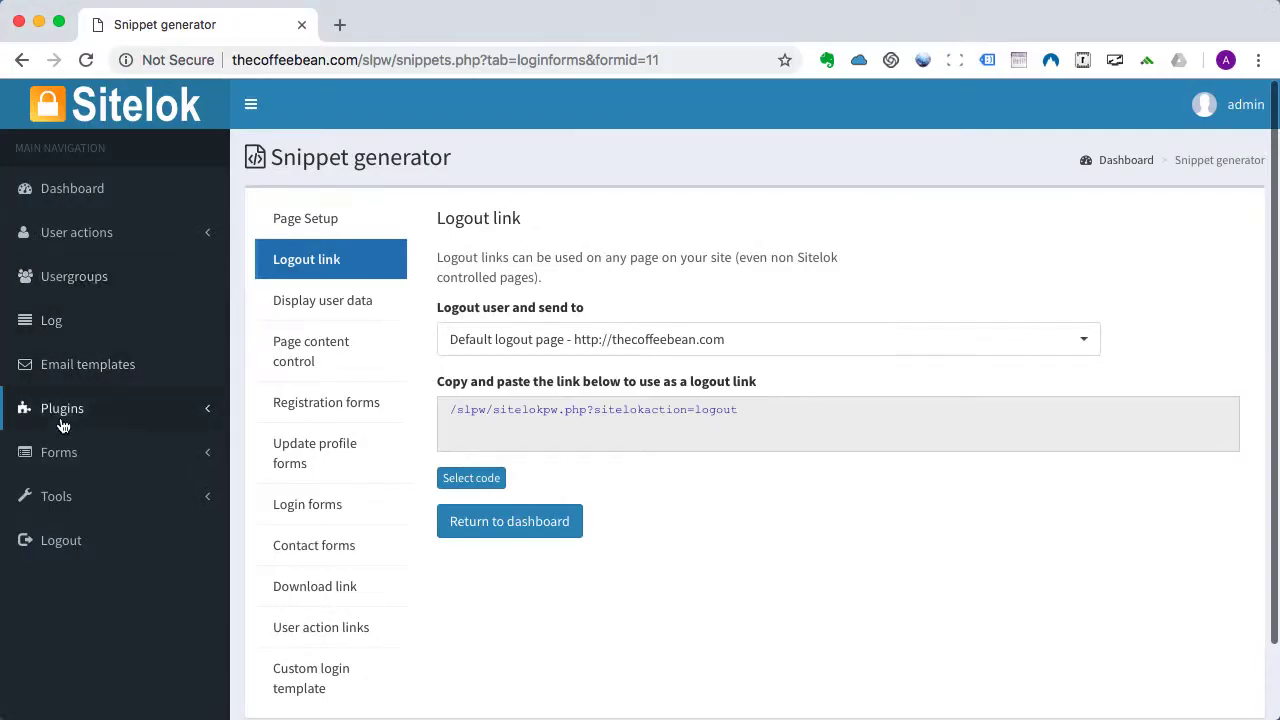
Select the Login form's page setup code for a page in a folder (yoursite.com/folder/page.php).
left_click(58, 452)
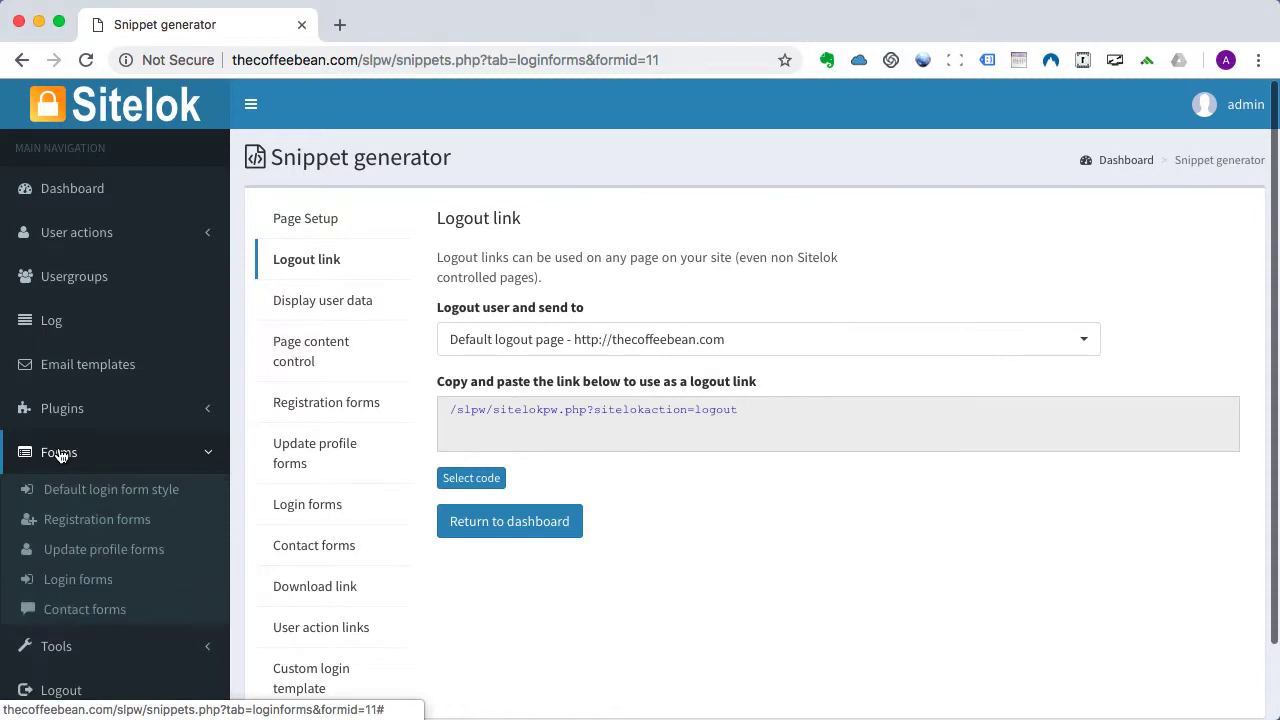
left_click(68, 582)
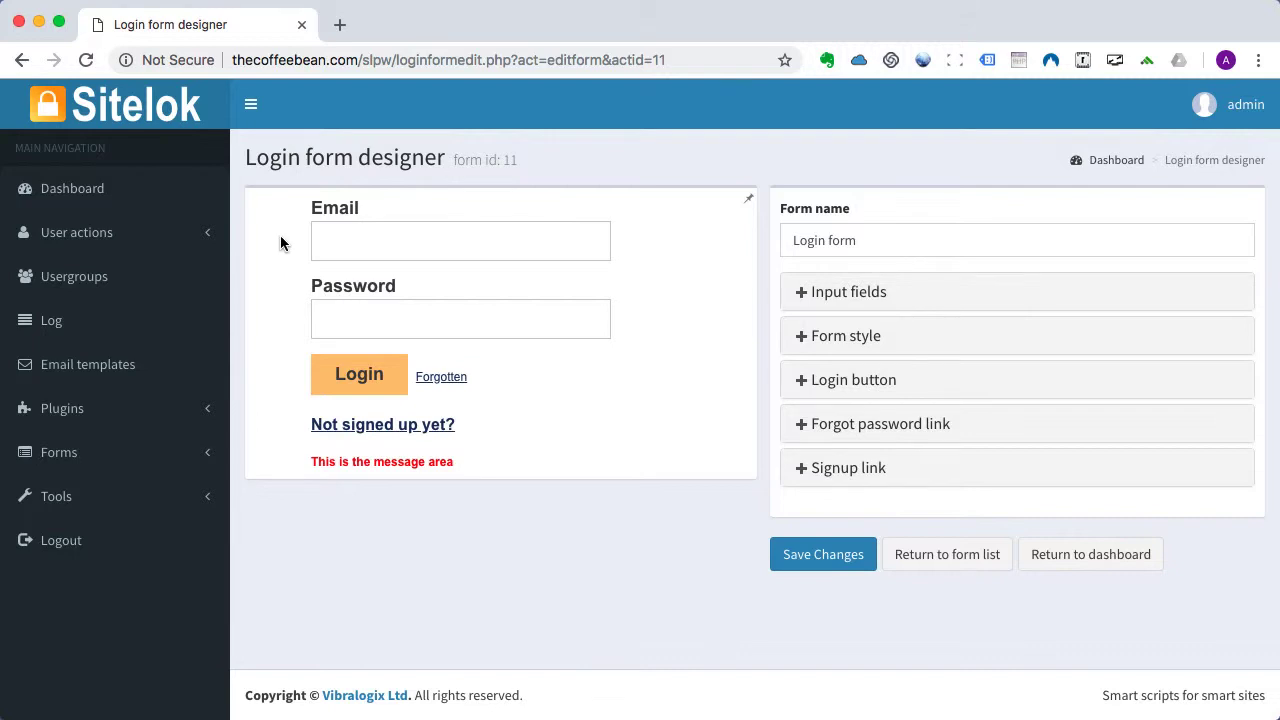
left_click(965, 556)
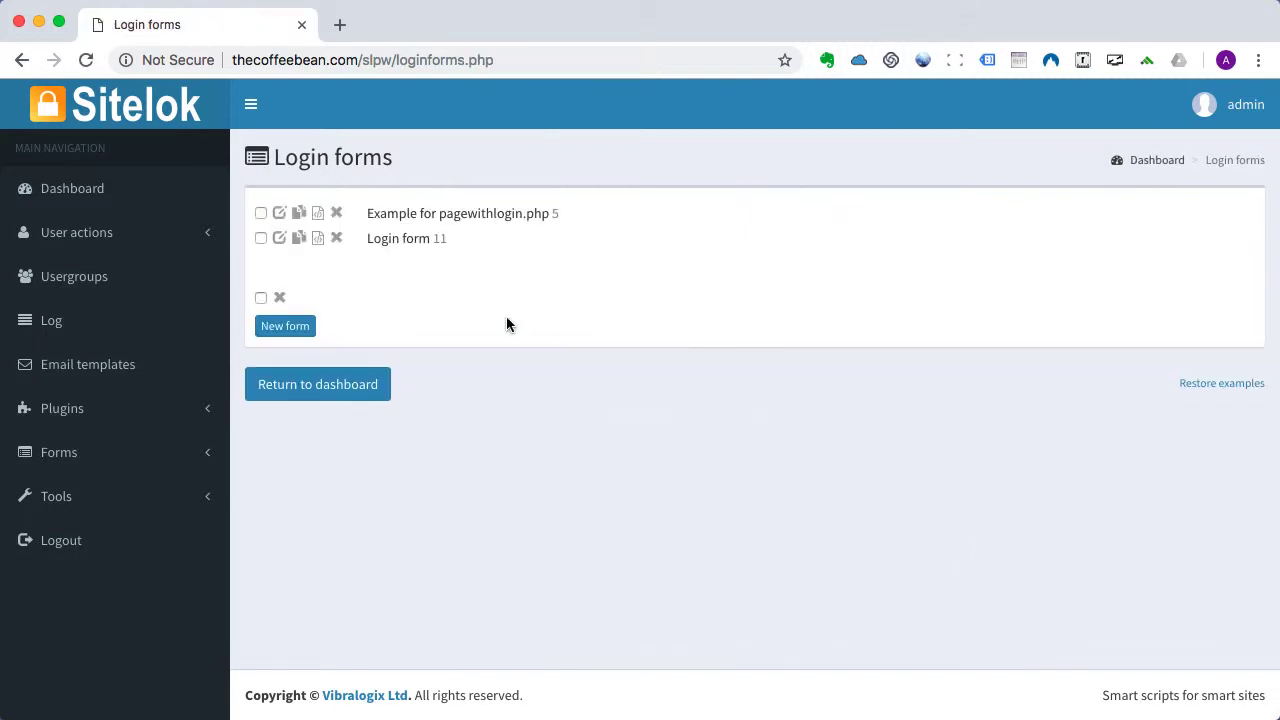
left_click(317, 239)
scroll(581, 470, "down", 5)
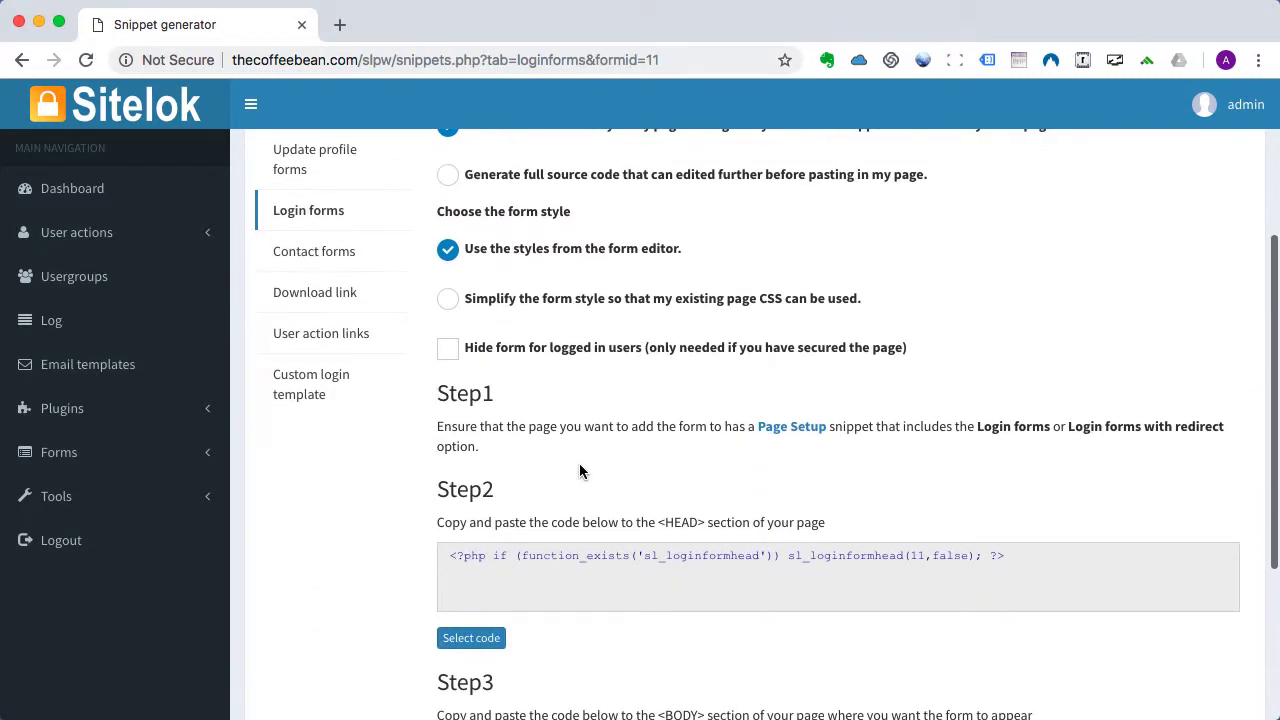
left_click(799, 432)
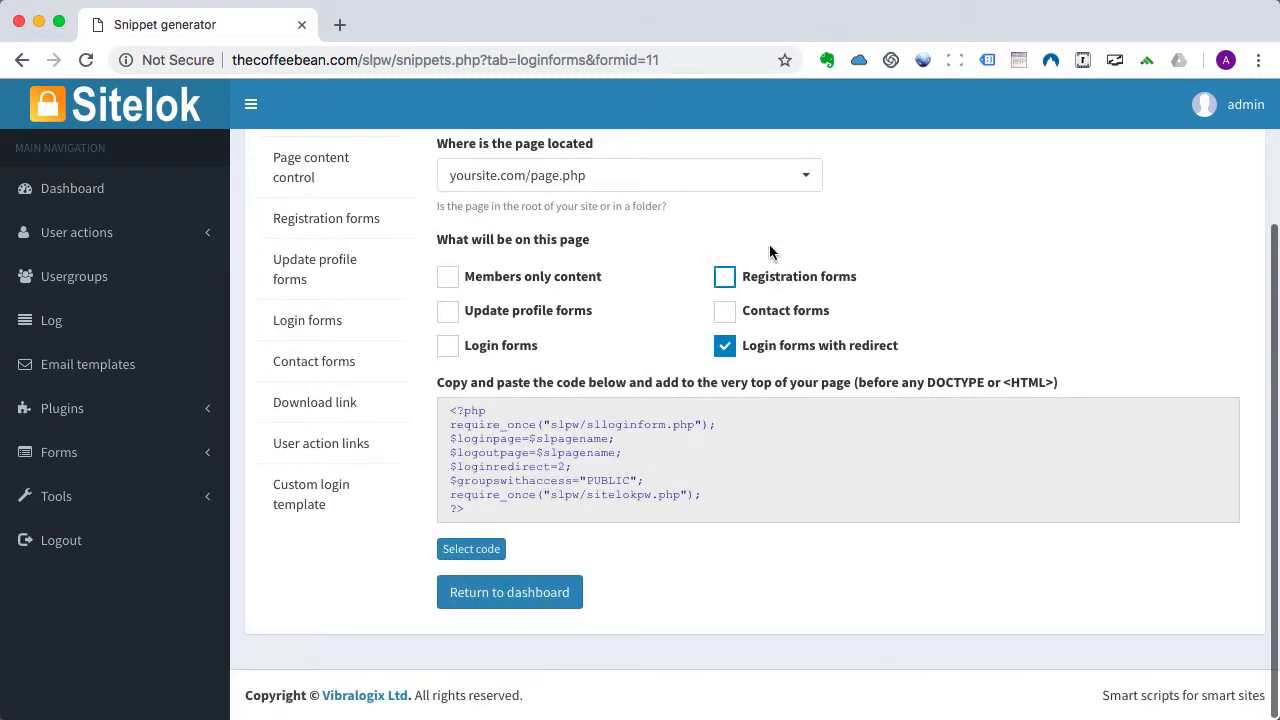
left_click(757, 181)
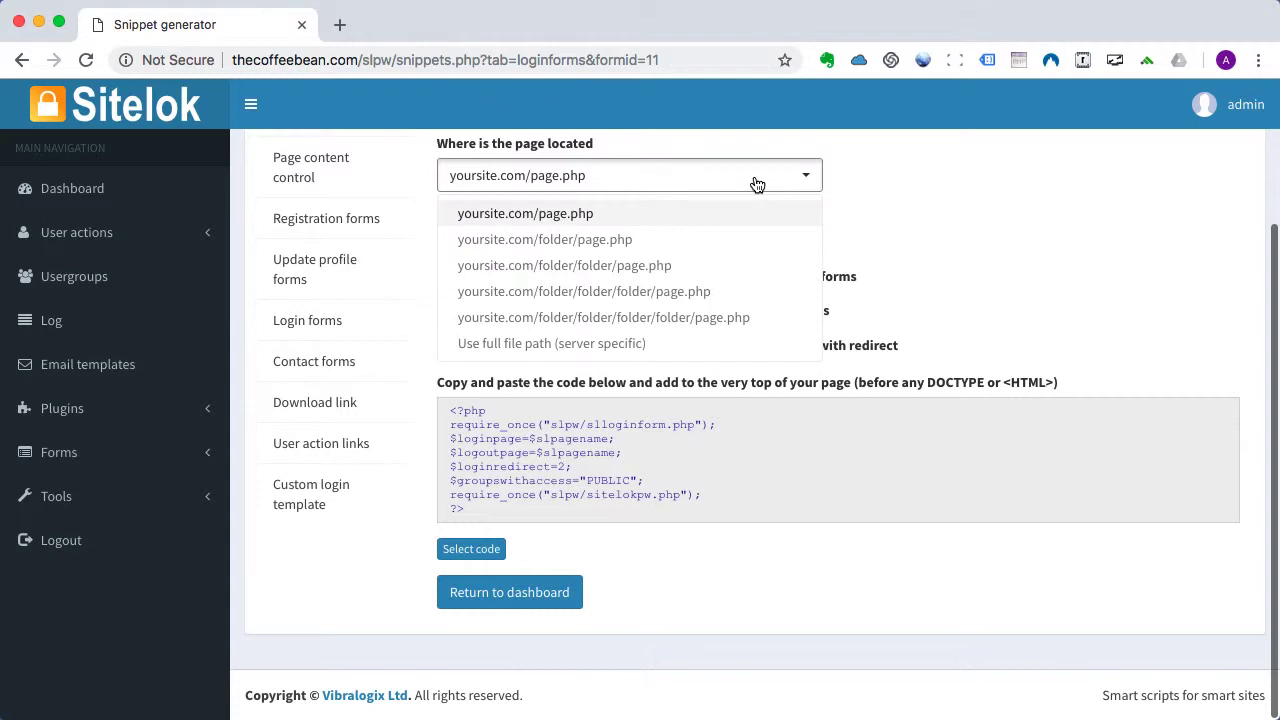
left_click(687, 244)
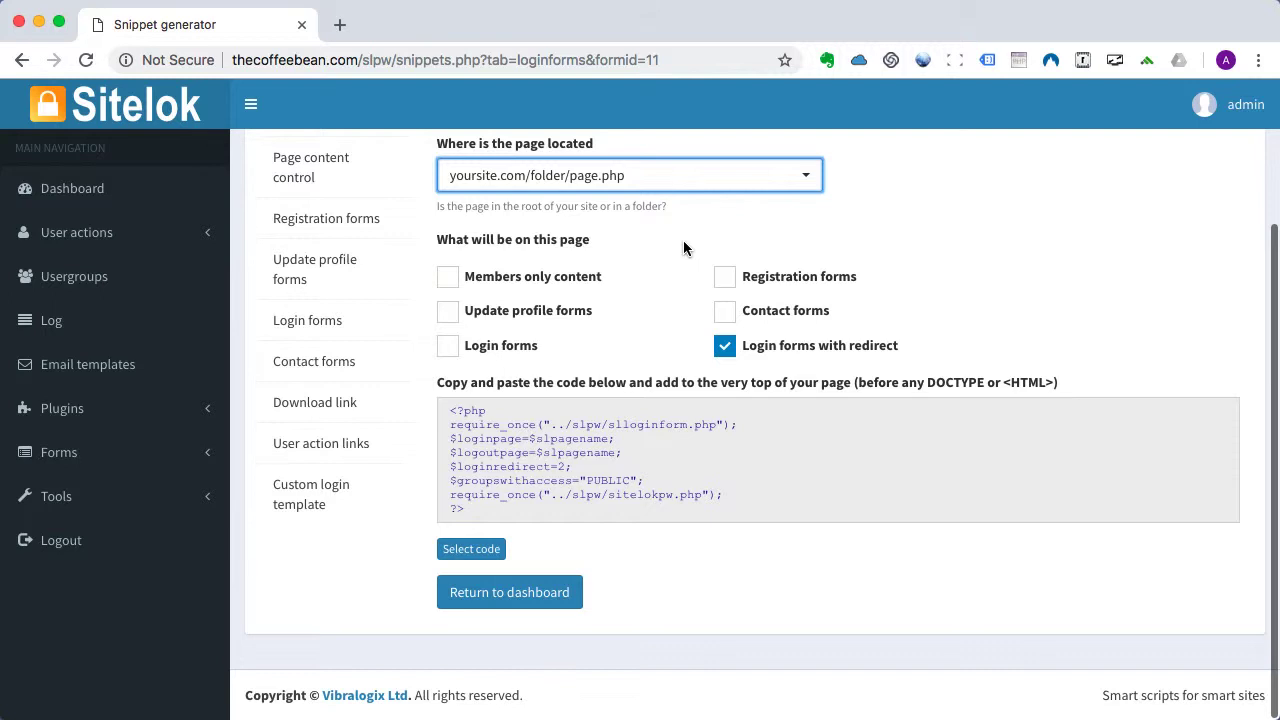
left_click(471, 552)
key("super+c")
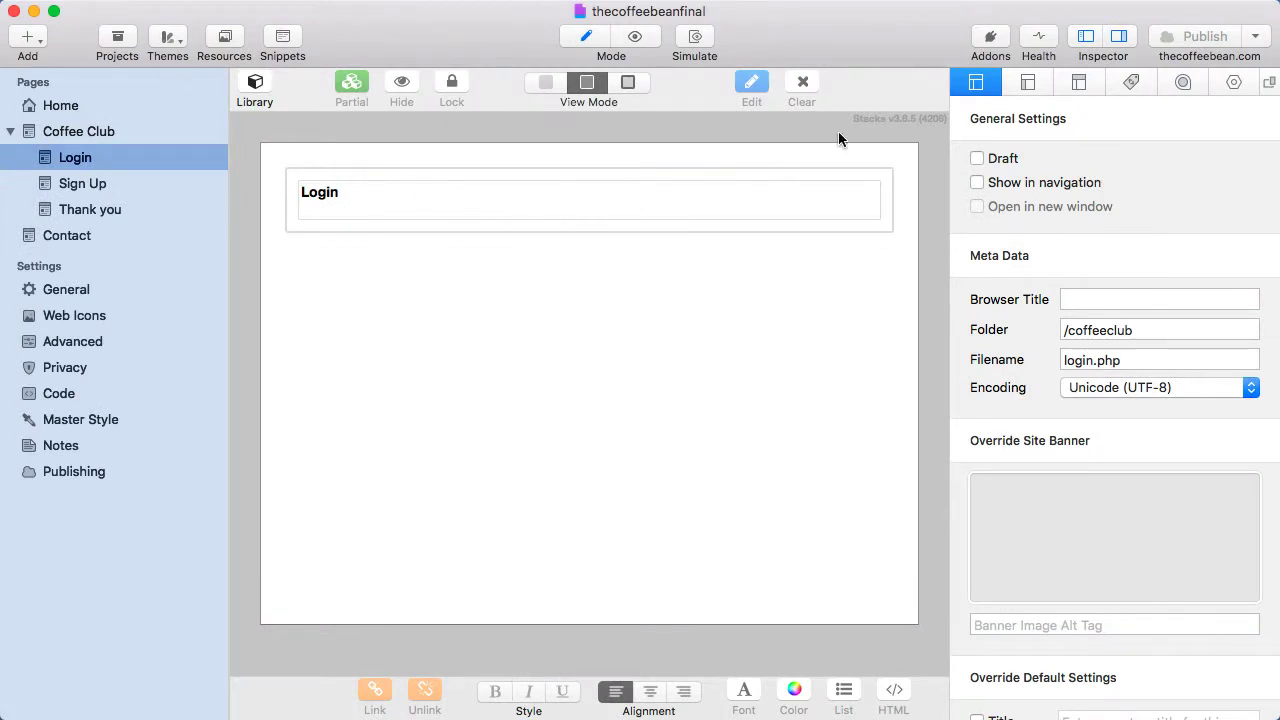
Paste the page setup code into the Login page's Prefix and the Step2 head code into Head.
left_click(1080, 82)
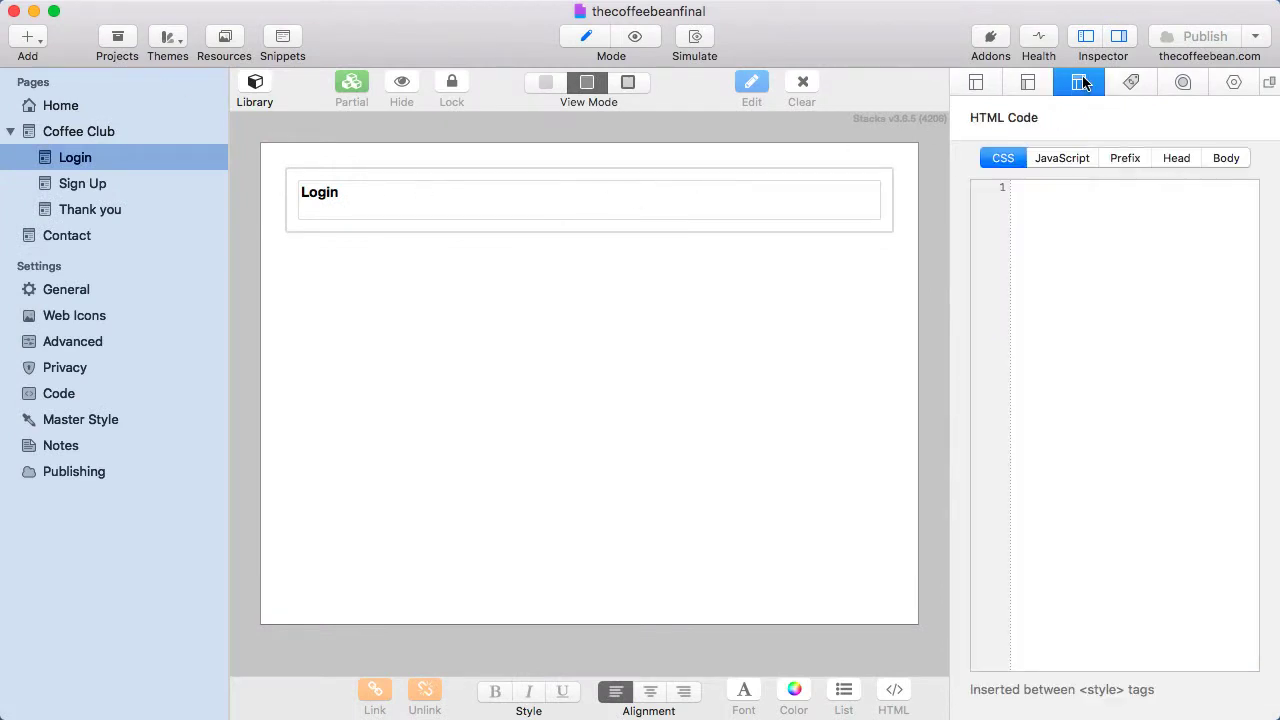
left_click(1124, 157)
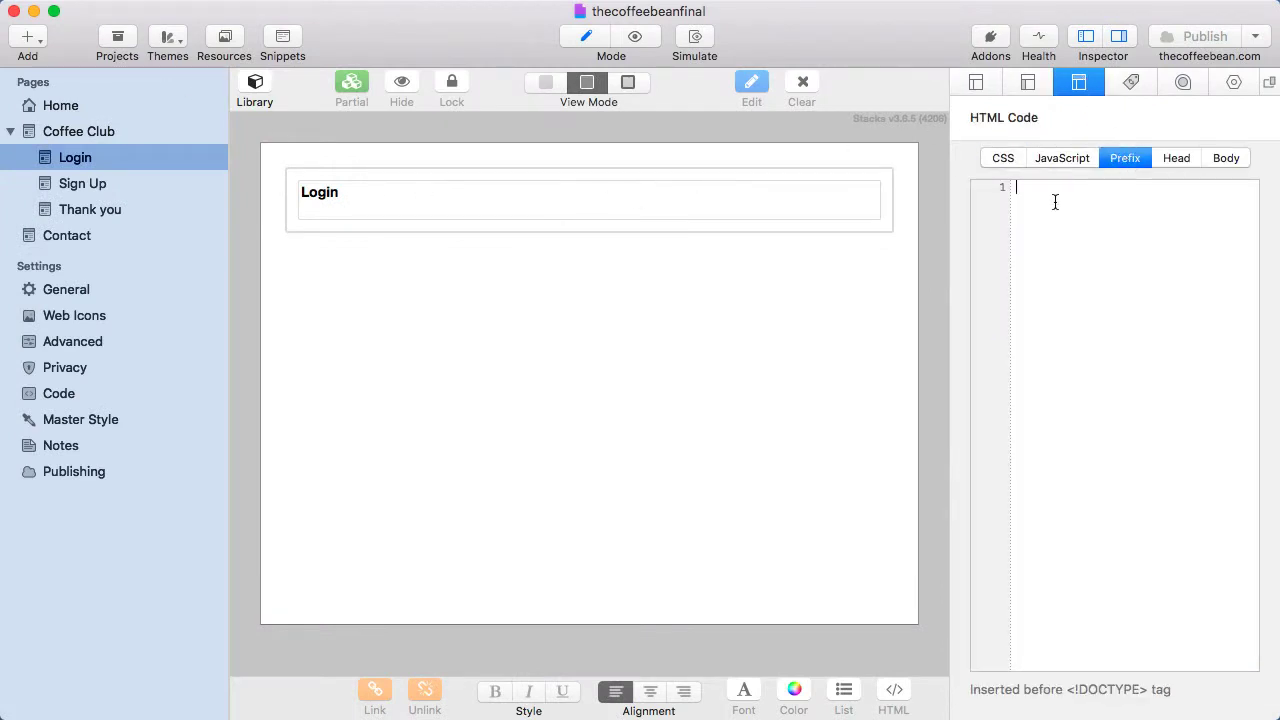
key("super+v")
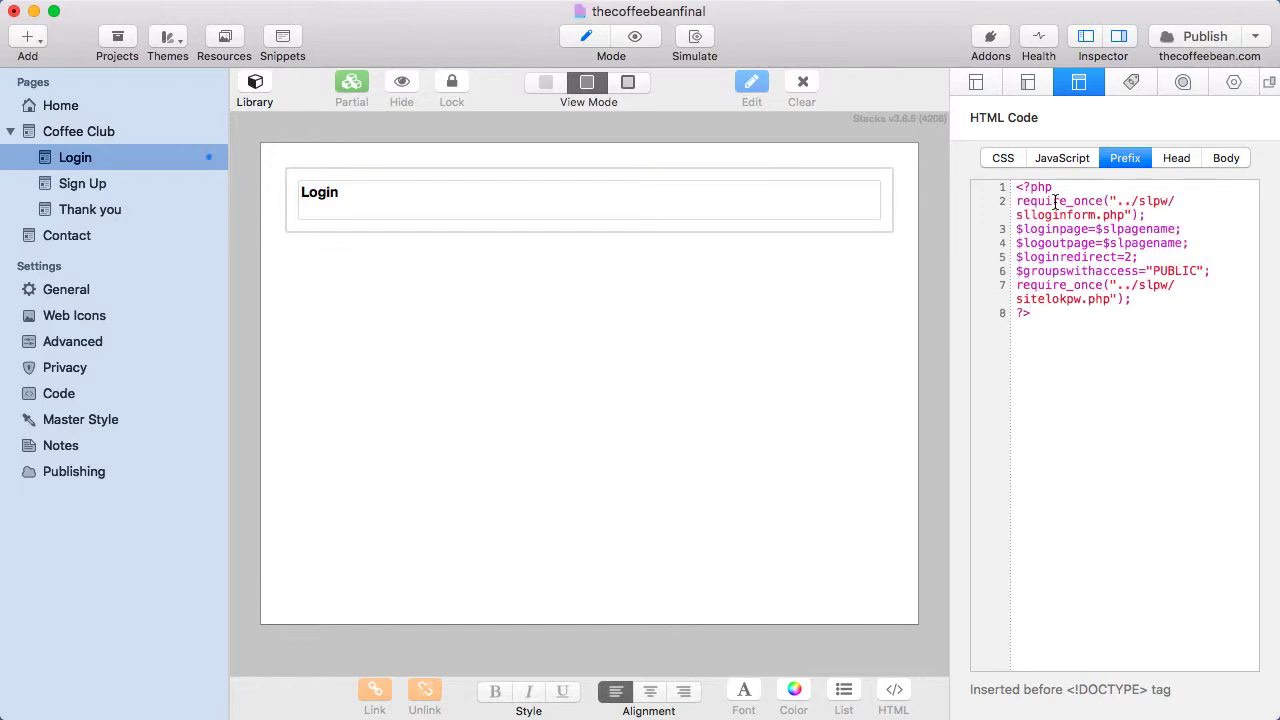
key("super+Tab")
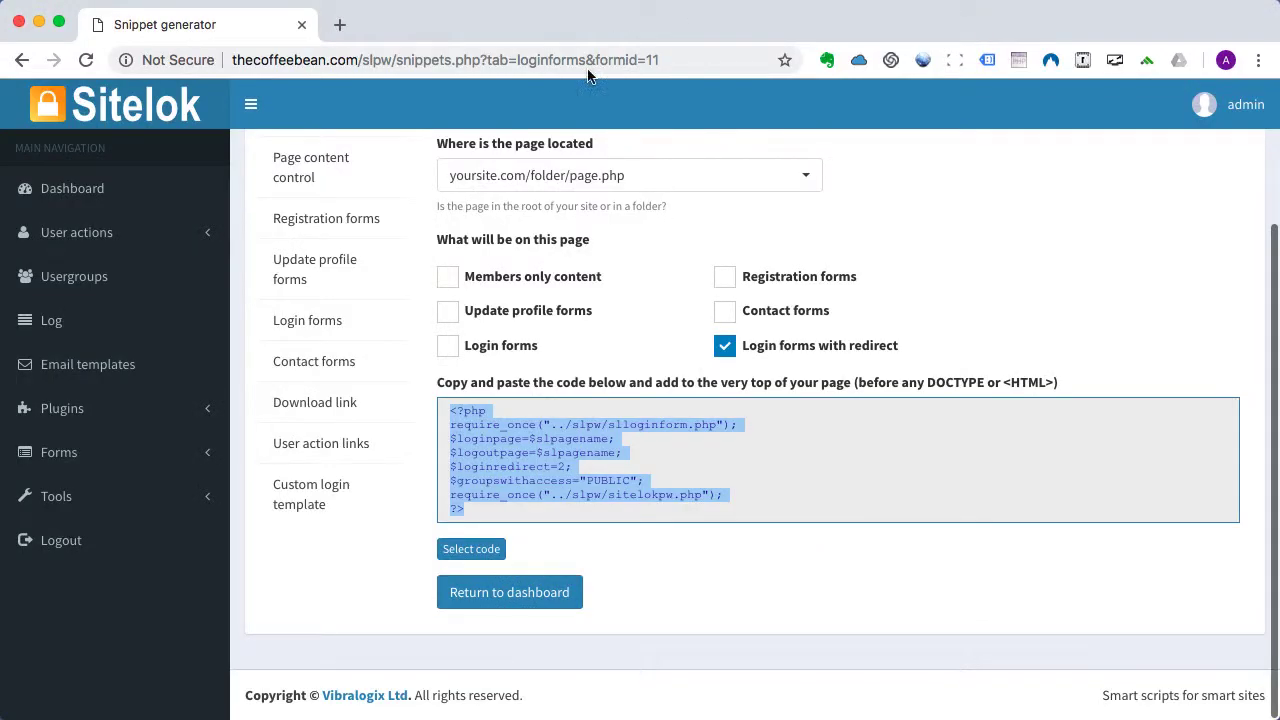
left_click(320, 323)
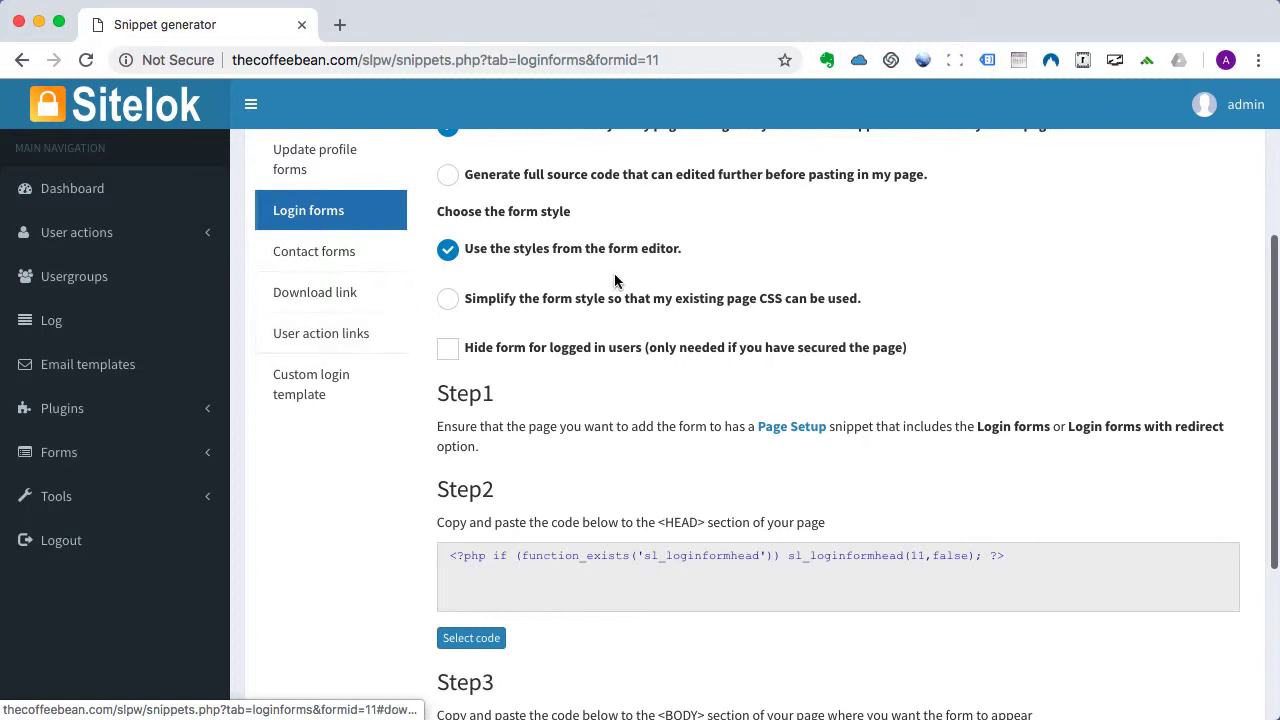
scroll(619, 283, "up", 2)
scroll(710, 285, "down", 3)
scroll(710, 285, "down", 3)
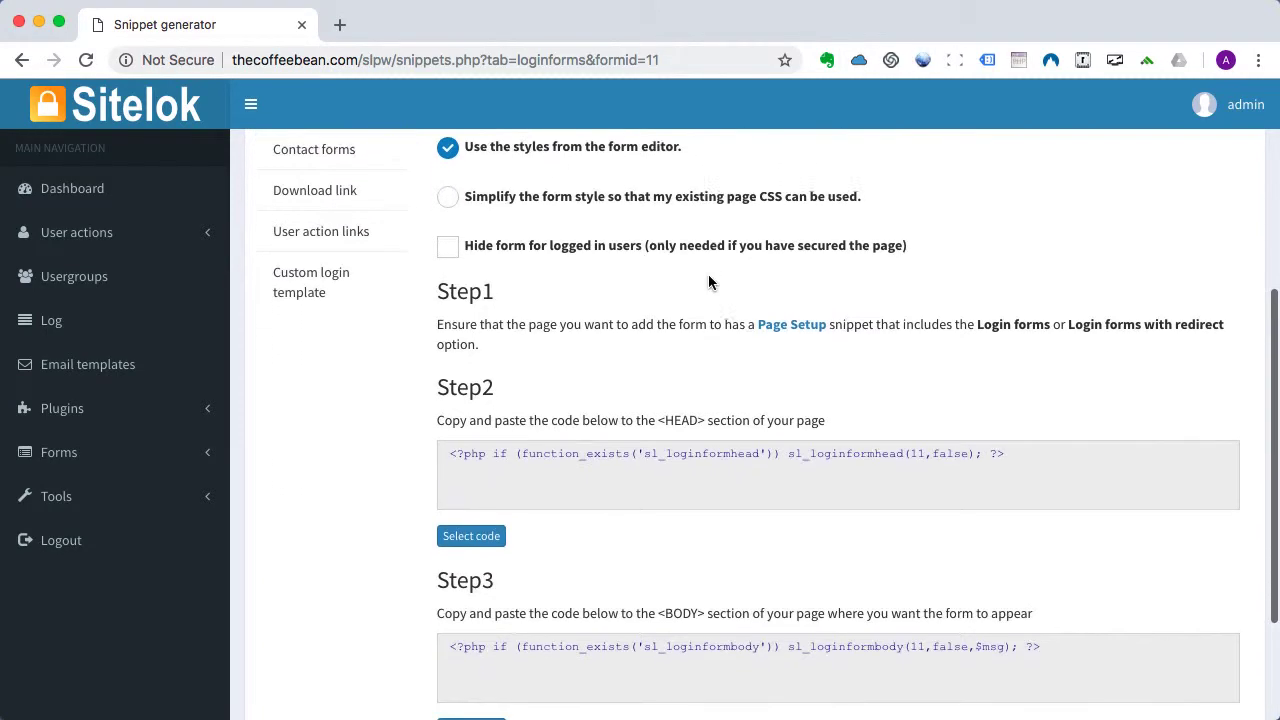
left_click(466, 446)
key("super+c")
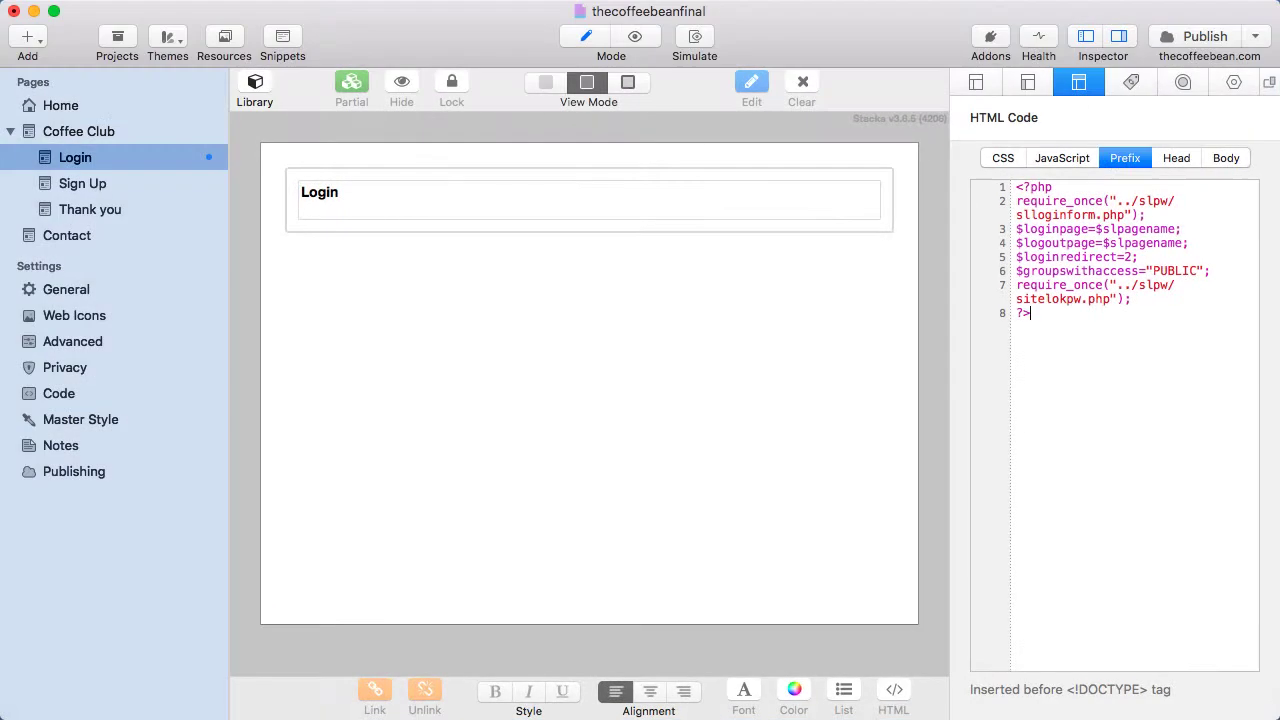
left_click(1172, 163)
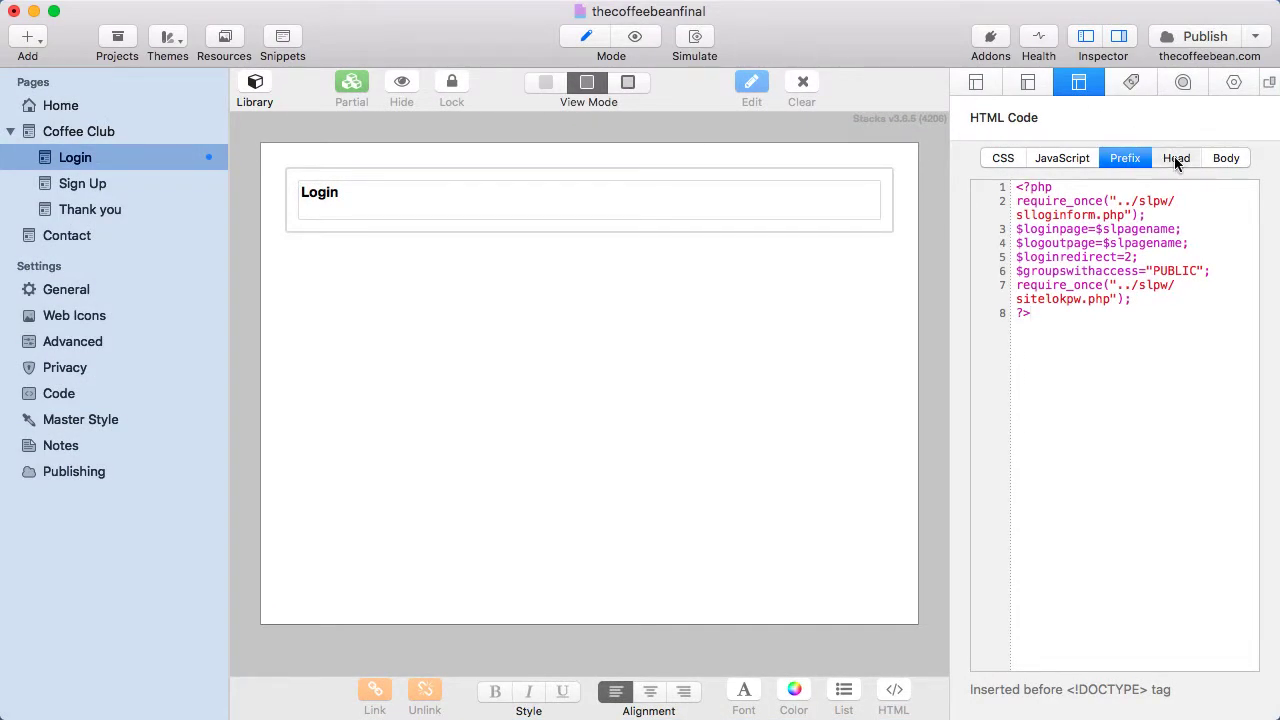
key("super+v")
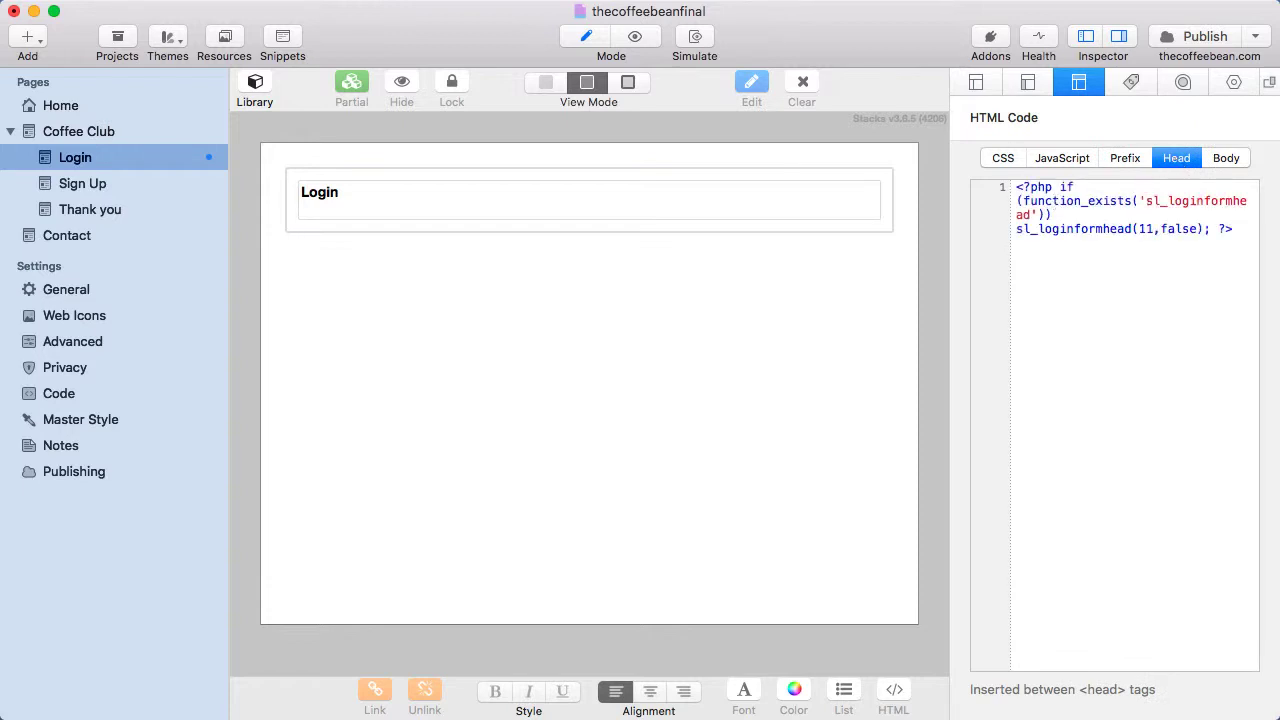
Put the Step3 login form body code into a new HTML block below the Login heading.
key("super+Tab")
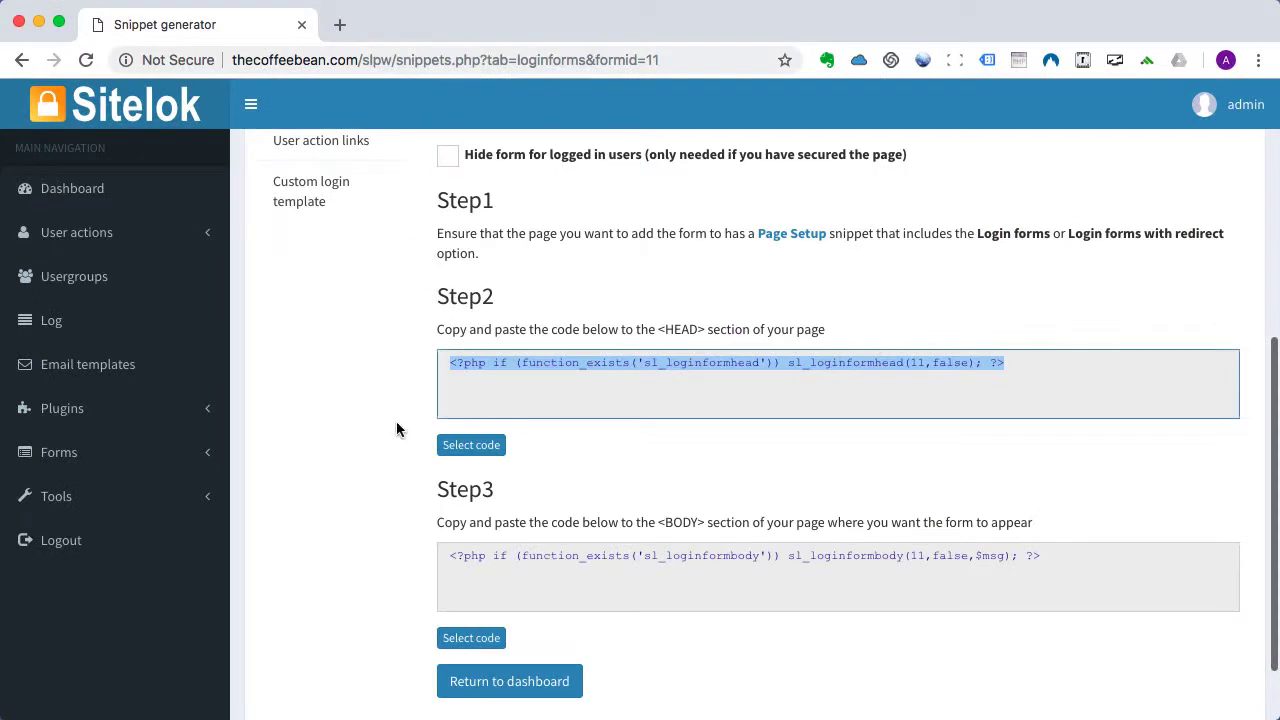
scroll(350, 493, "down", 3)
left_click(472, 551)
key("super+c")
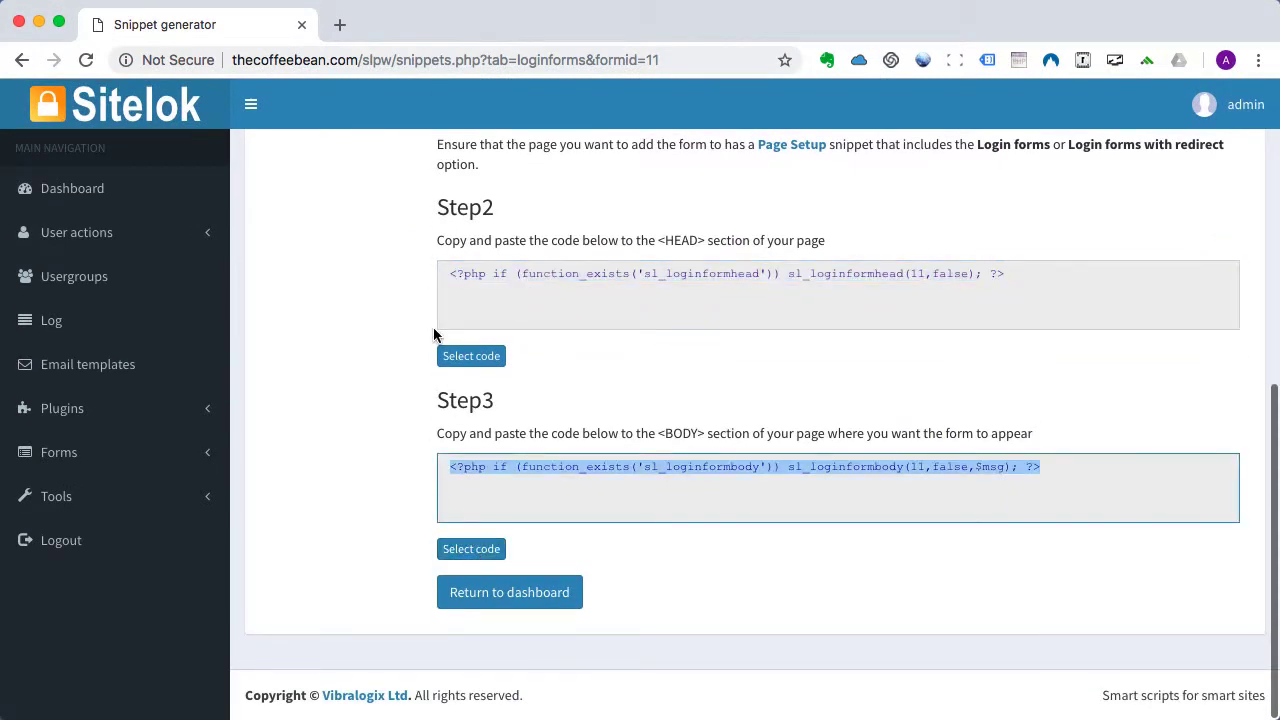
key("super+Tab")
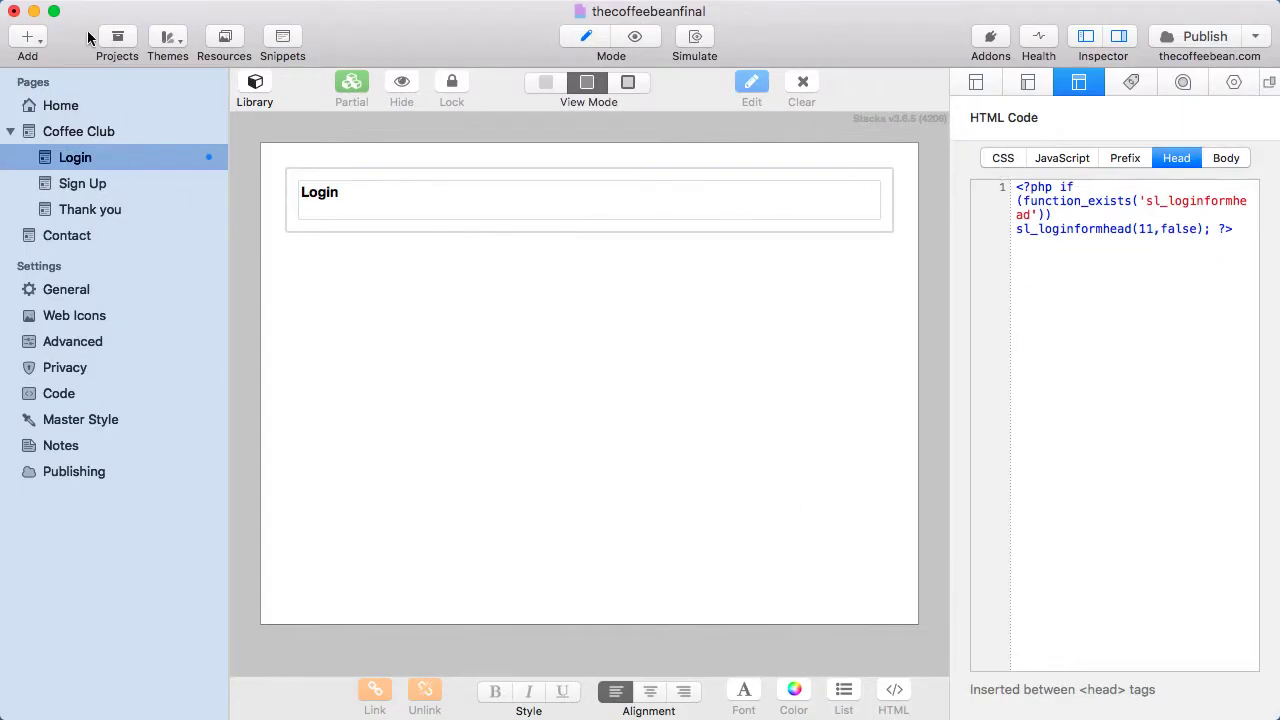
left_click(256, 88)
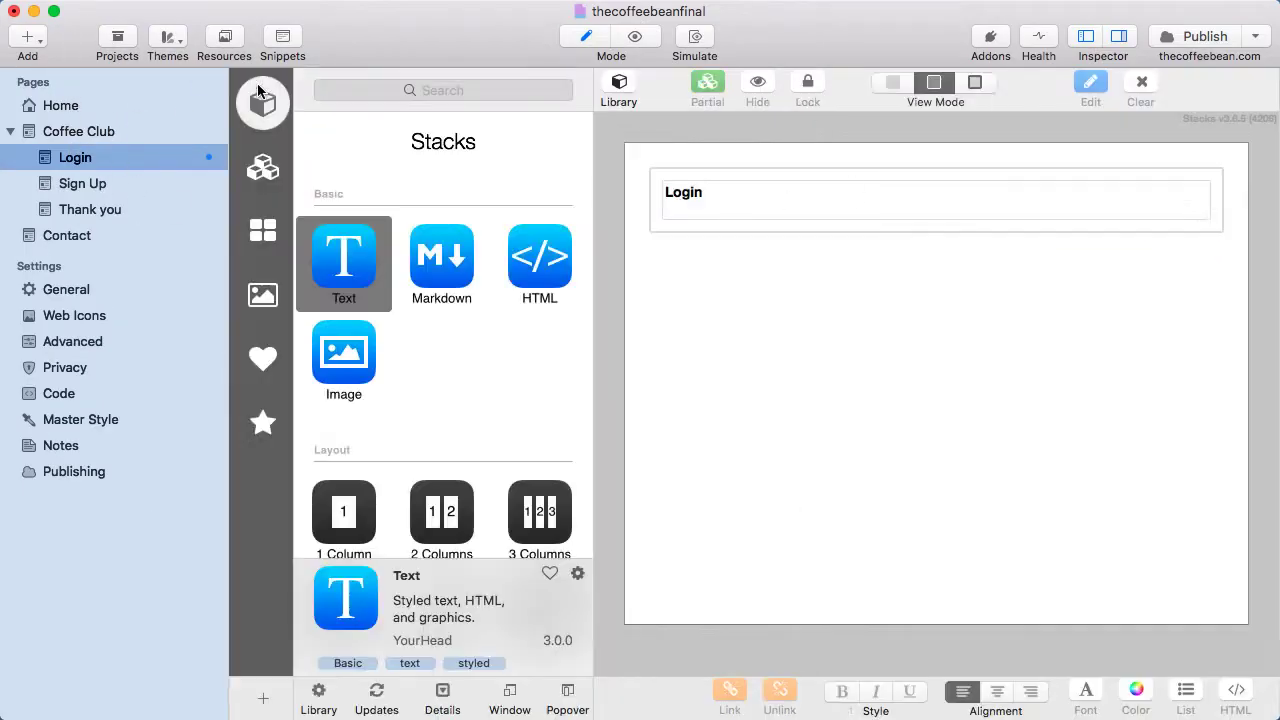
left_click_drag(552, 258, 727, 259)
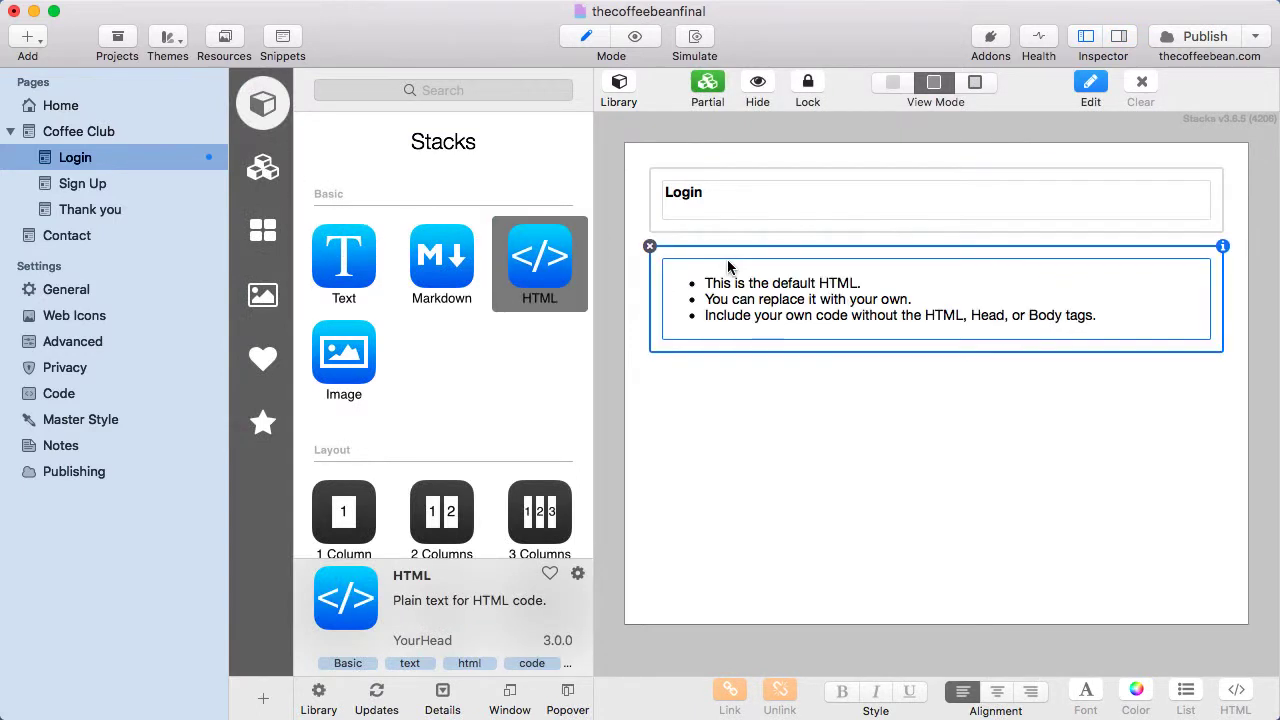
double_click(737, 316)
left_click_drag(670, 294, 808, 357)
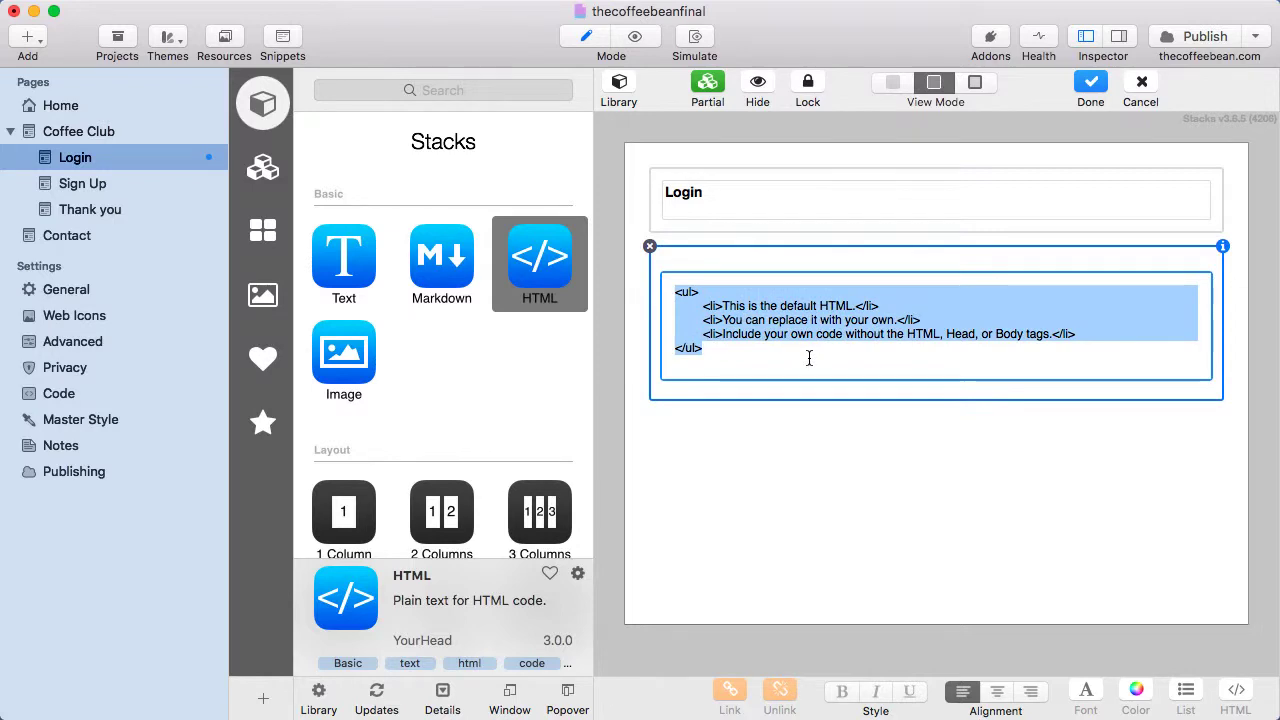
key("super+v")
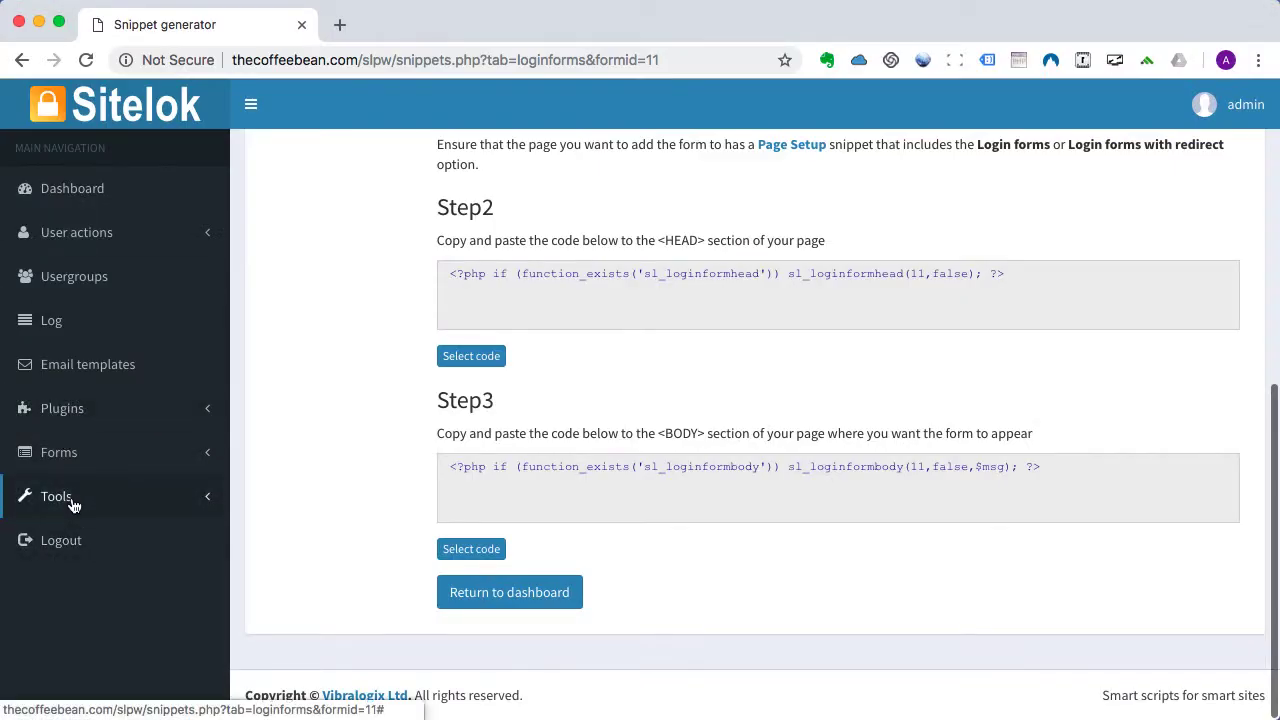
Set the No Access Page URL to /coffeeclub/login.php in Pages & templates and save.
left_click(72, 500)
left_click(78, 565)
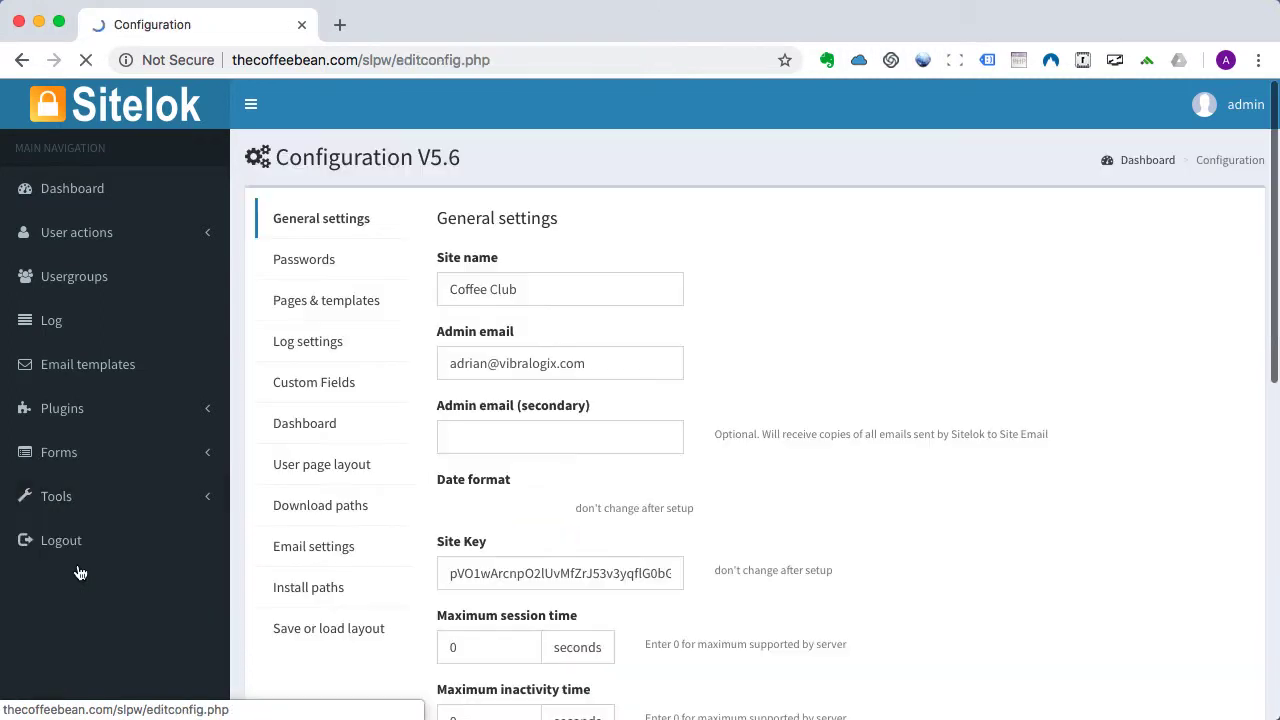
left_click(309, 299)
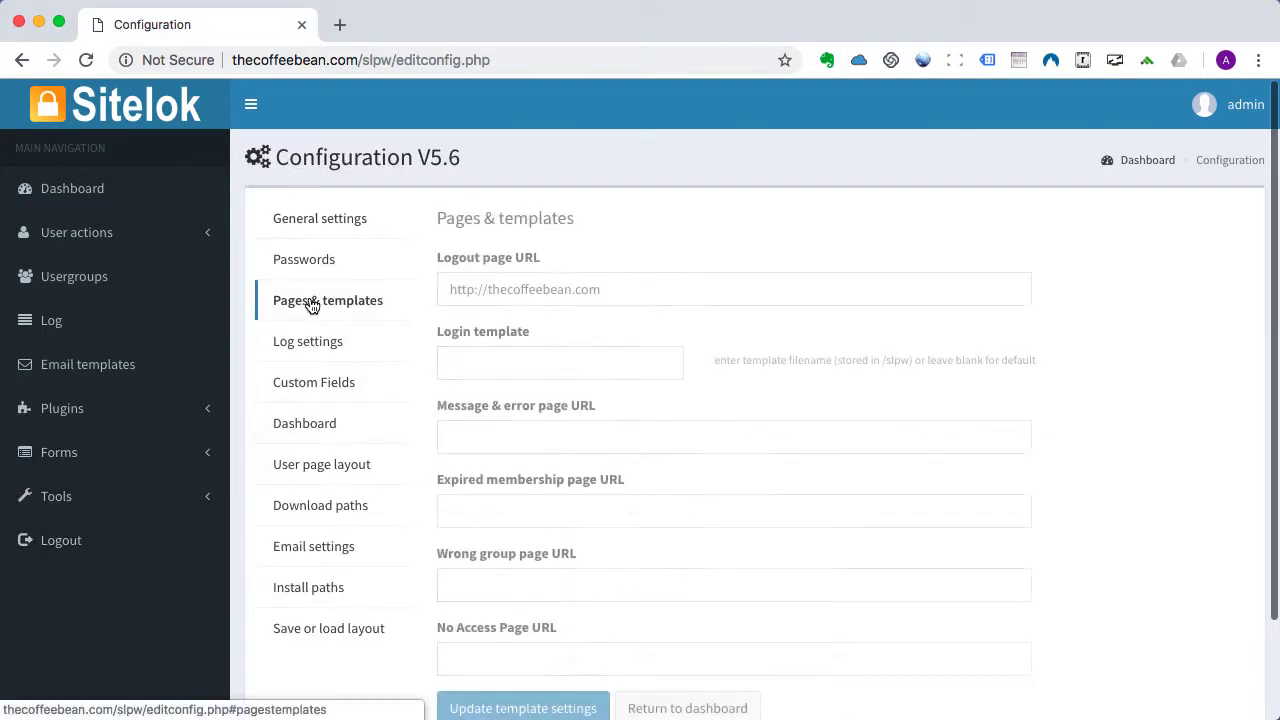
scroll(675, 483, "down", 2)
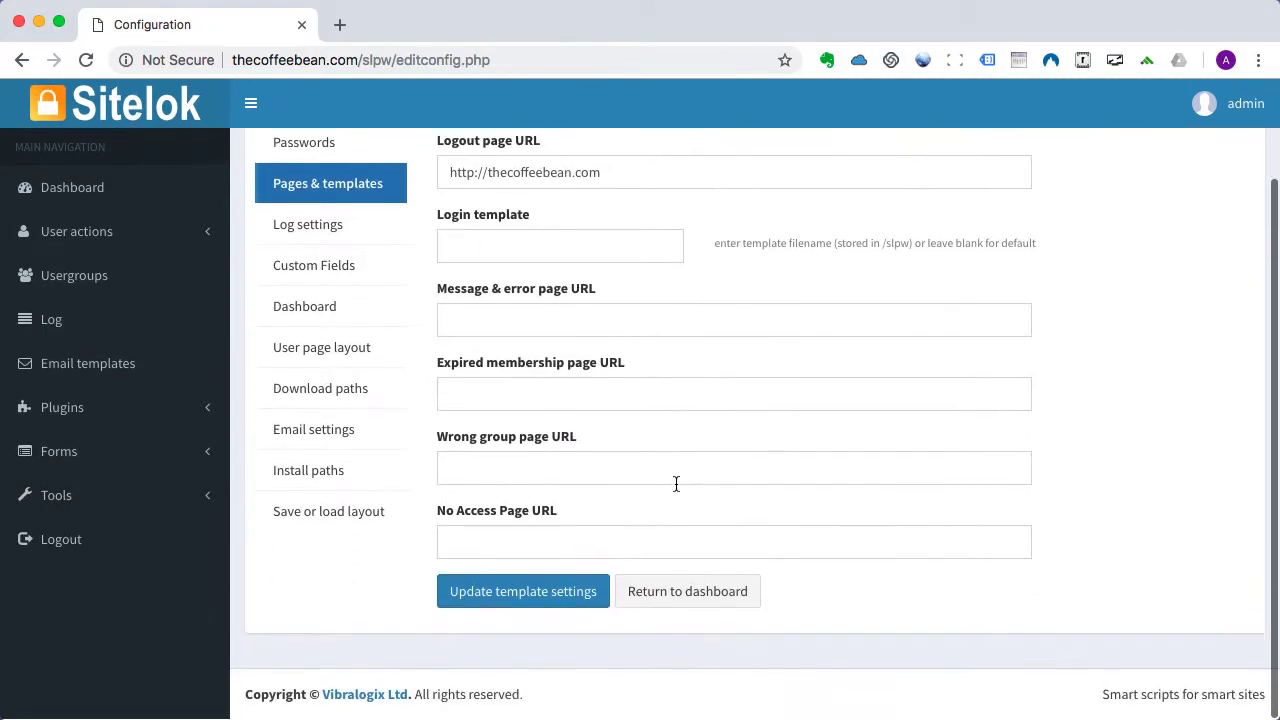
left_click(463, 534)
type("/coffeeclub/login.php")
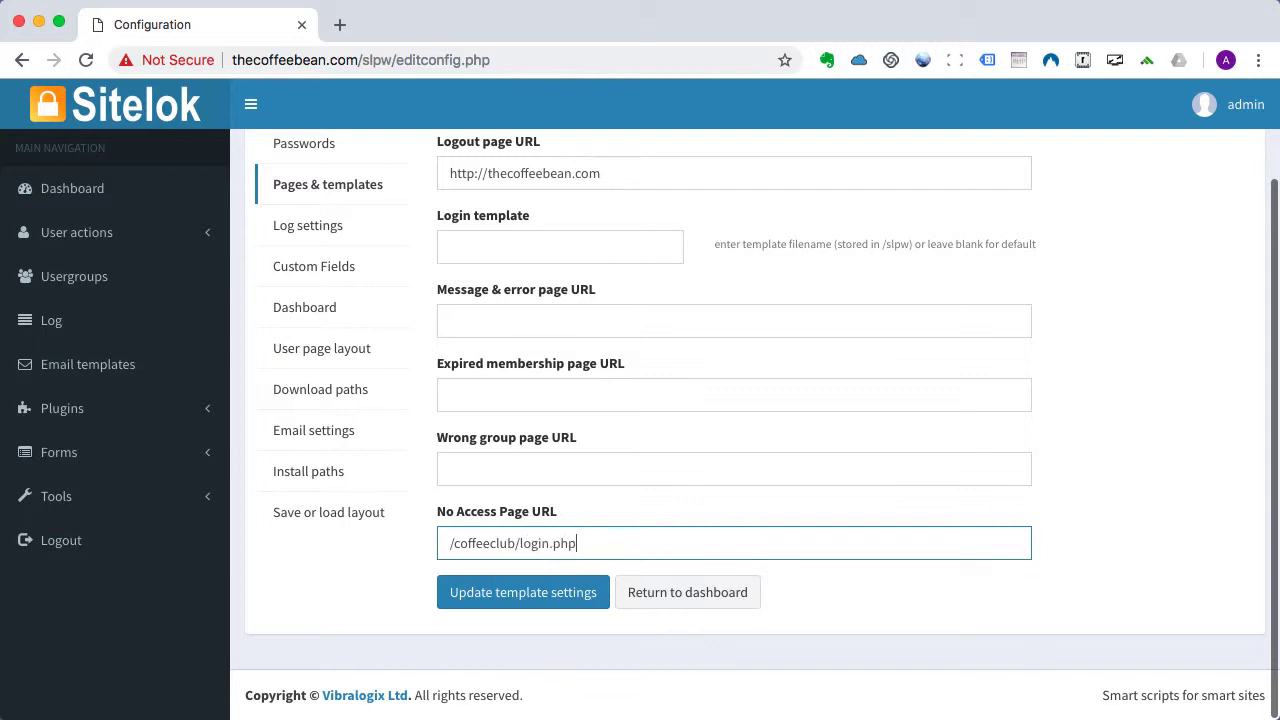
left_click(519, 596)
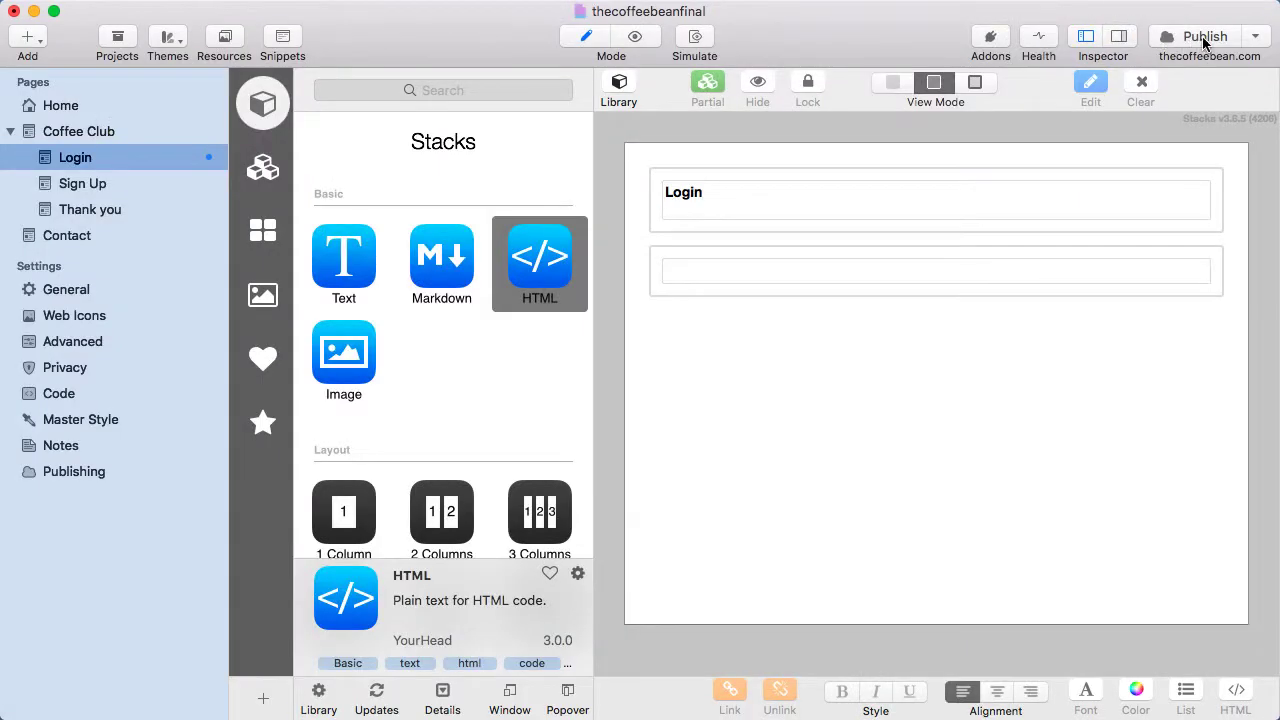
Publish, open the live Coffee Club login page, autofill the saved credentials and log in.
left_click(1205, 38)
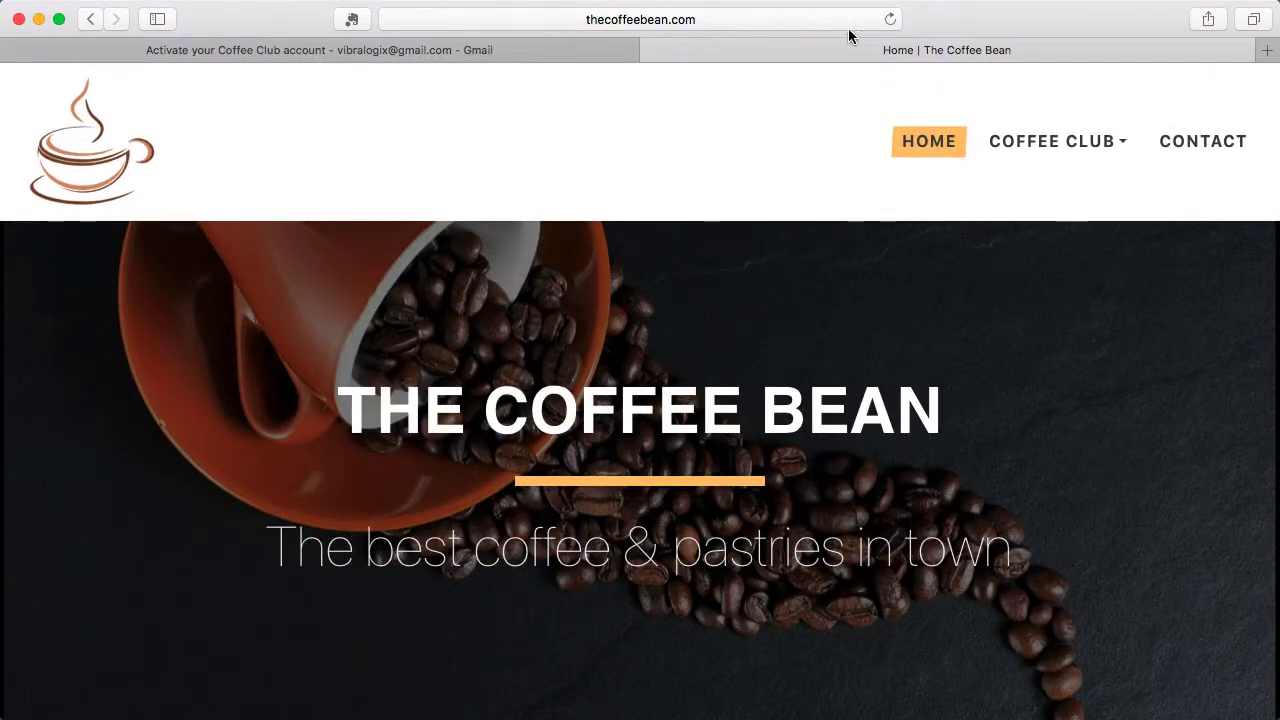
left_click(889, 19)
left_click(1043, 135)
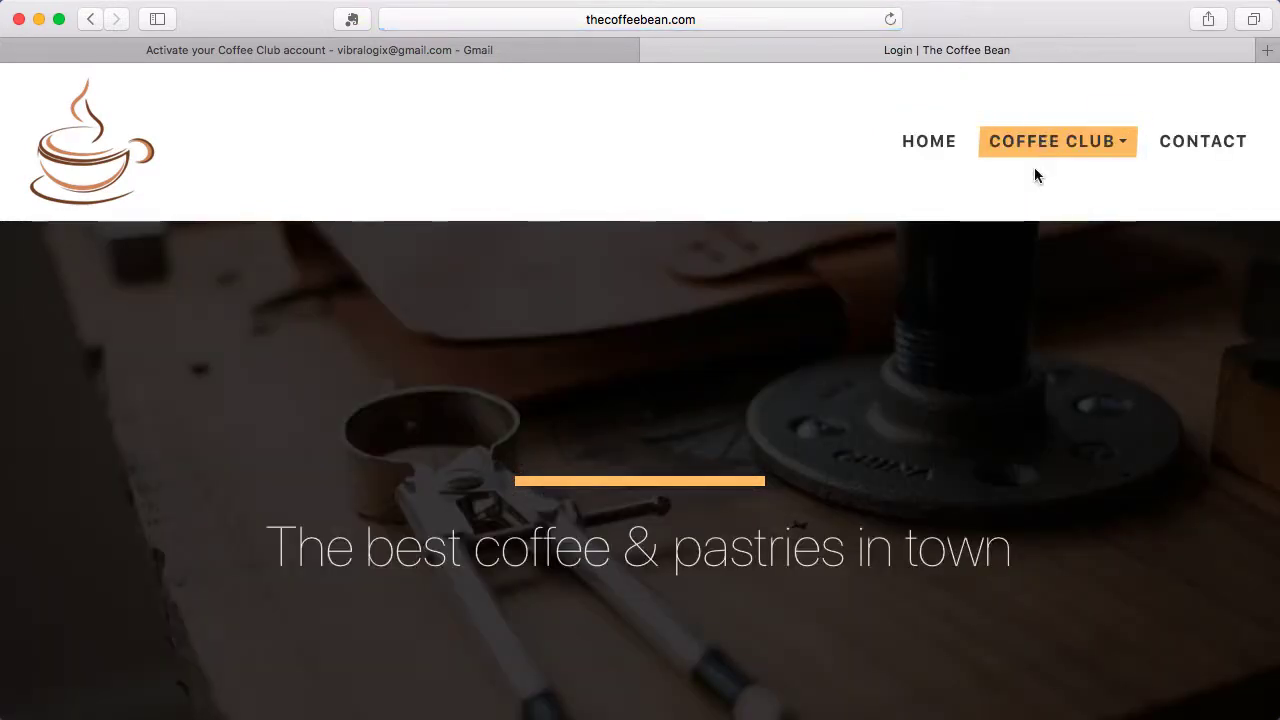
scroll(977, 437, "down", 1)
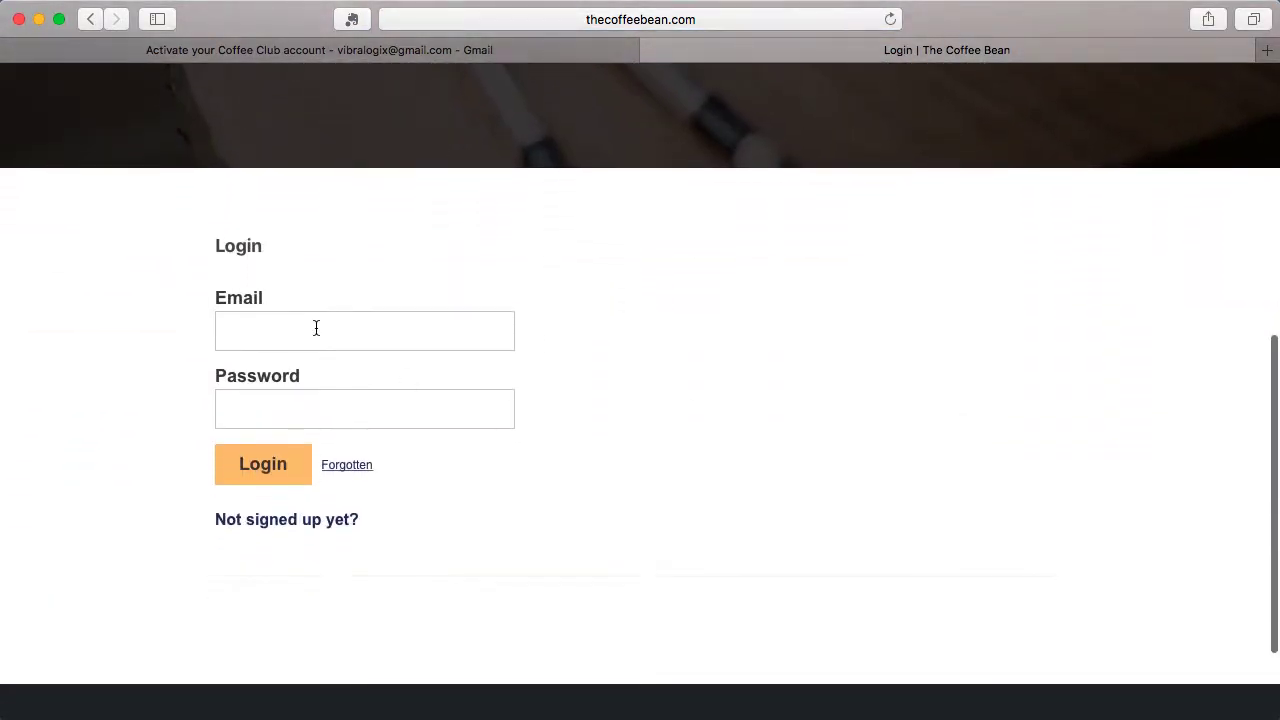
left_click(315, 327)
key("Down")
key("Return")
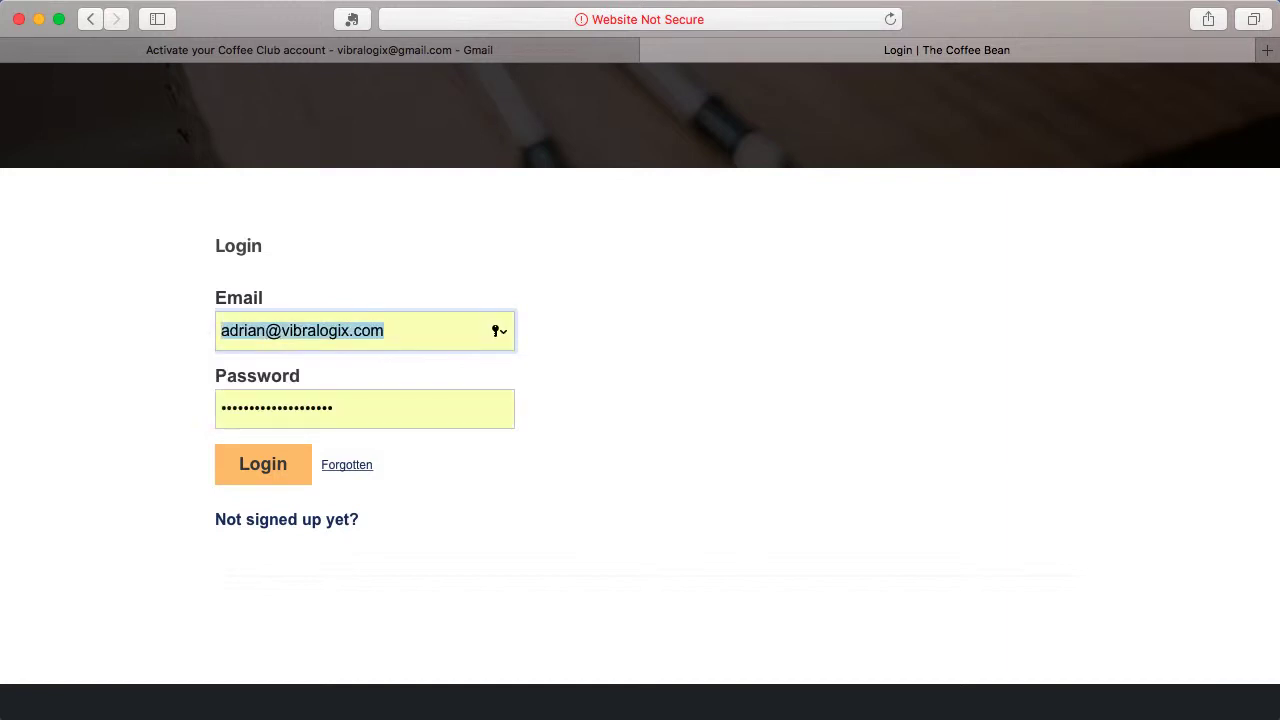
left_click(256, 466)
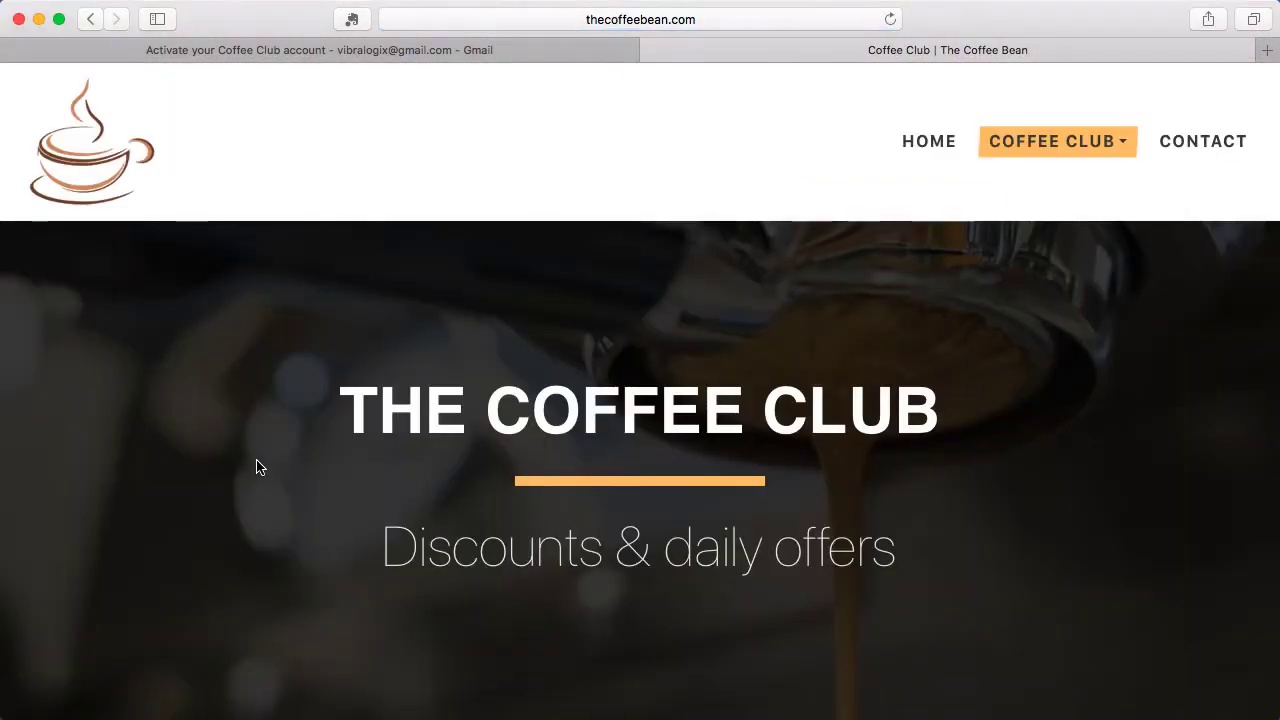